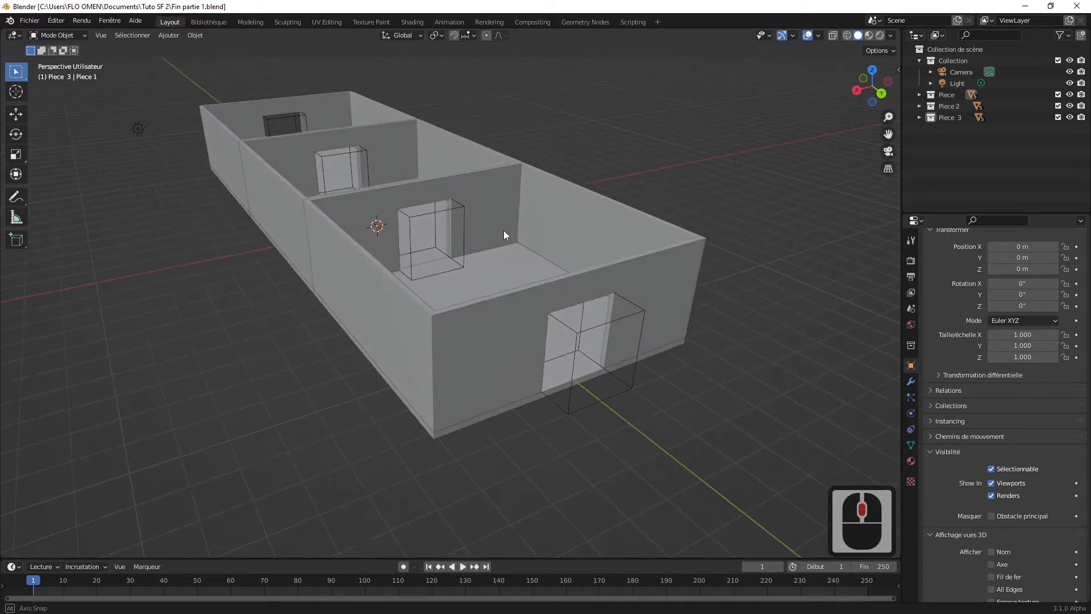
Step: Add a plane mesh at the 3D cursor and scale it uniformly by 5
{"action": "scroll", "coordinate": [585, 257], "scroll_direction": "down", "scroll_amount": 2}
{"action": "scroll", "coordinate": [585, 257], "scroll_direction": "up", "scroll_amount": 2}
{"action": "left_click", "coordinate": [553, 171]}
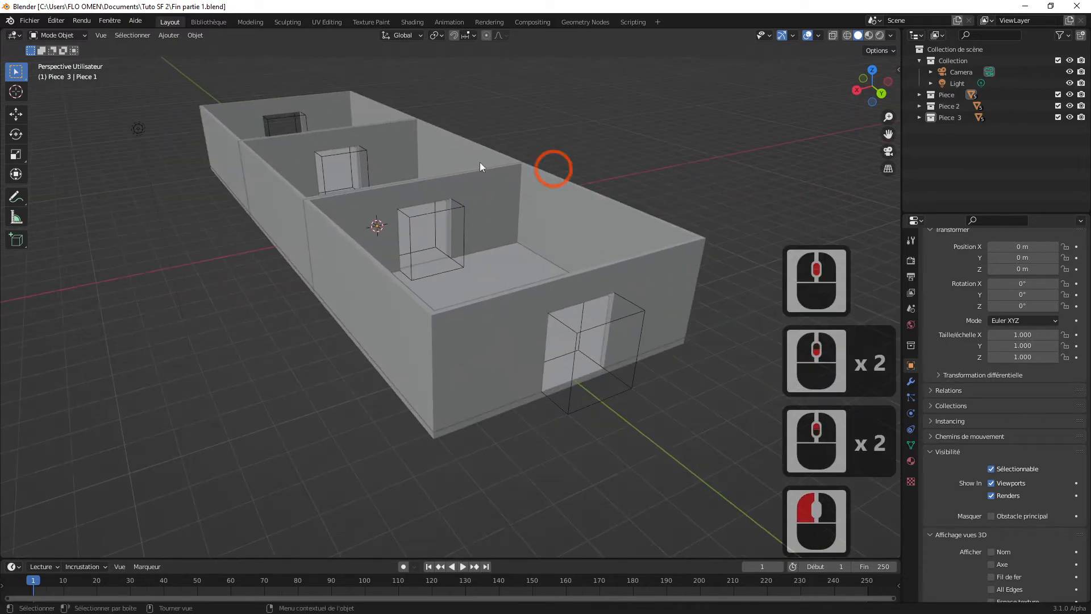
{"action": "left_click", "coordinate": [169, 35]}
{"action": "mouse_move", "coordinate": [218, 45]}
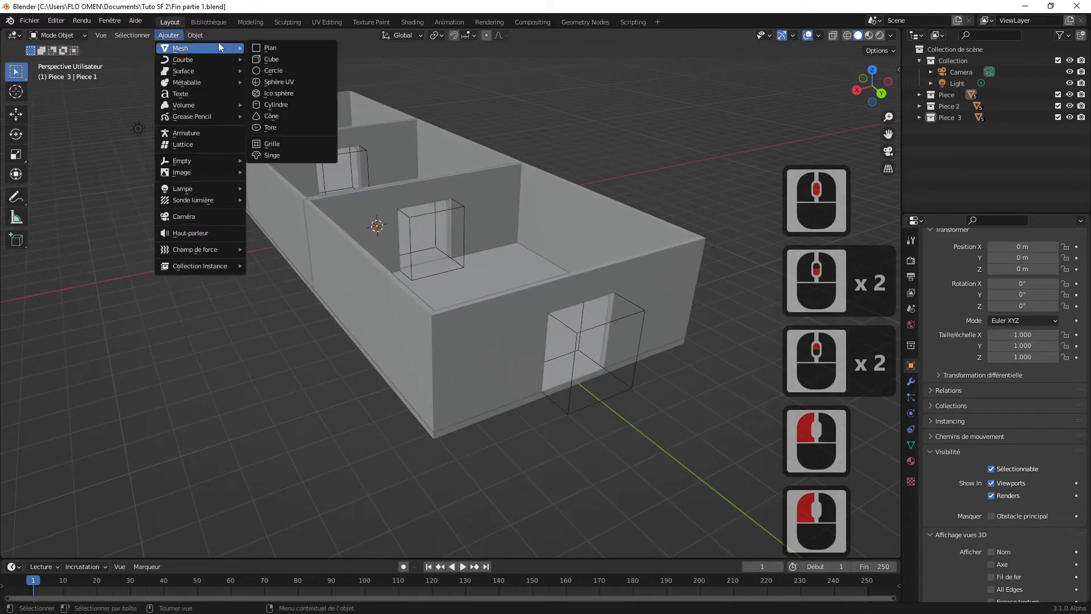
{"action": "left_click", "coordinate": [272, 46]}
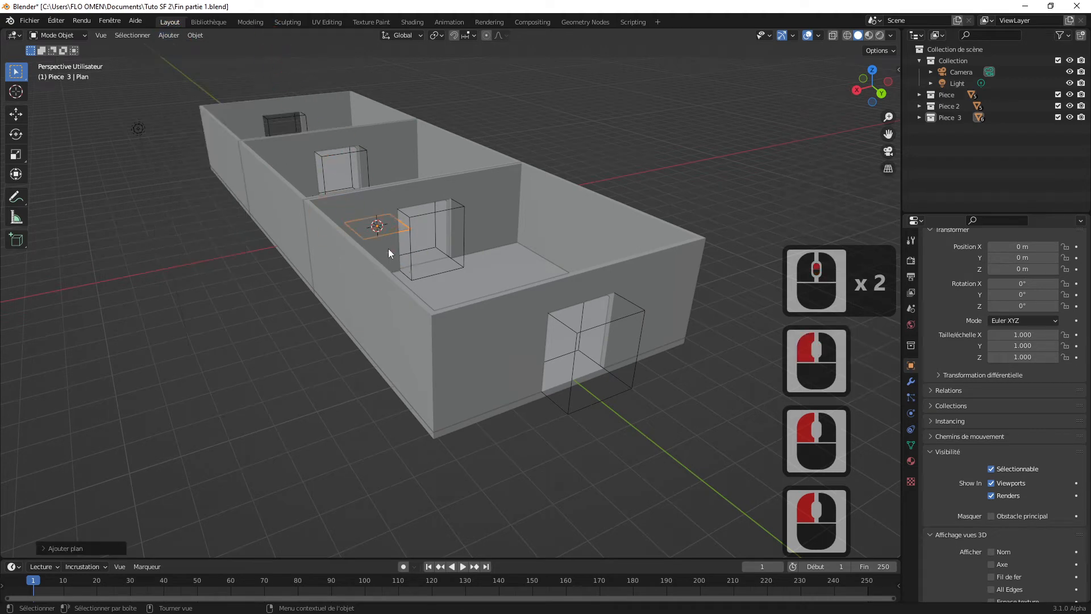
{"action": "type", "text": "s"}
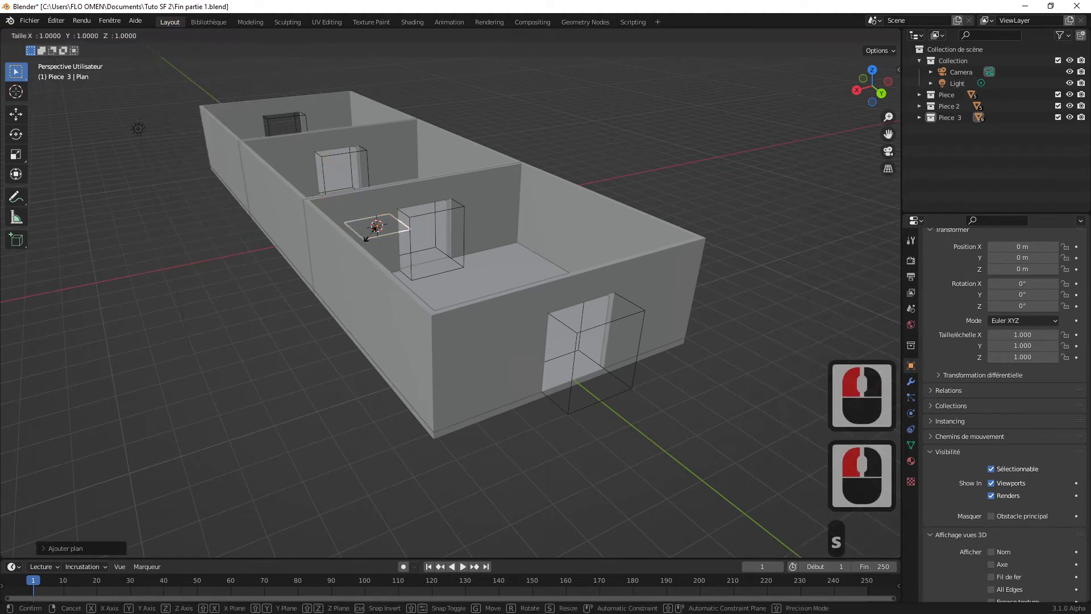
{"action": "type", "text": "5"}
{"action": "left_click", "coordinate": [370, 234]}
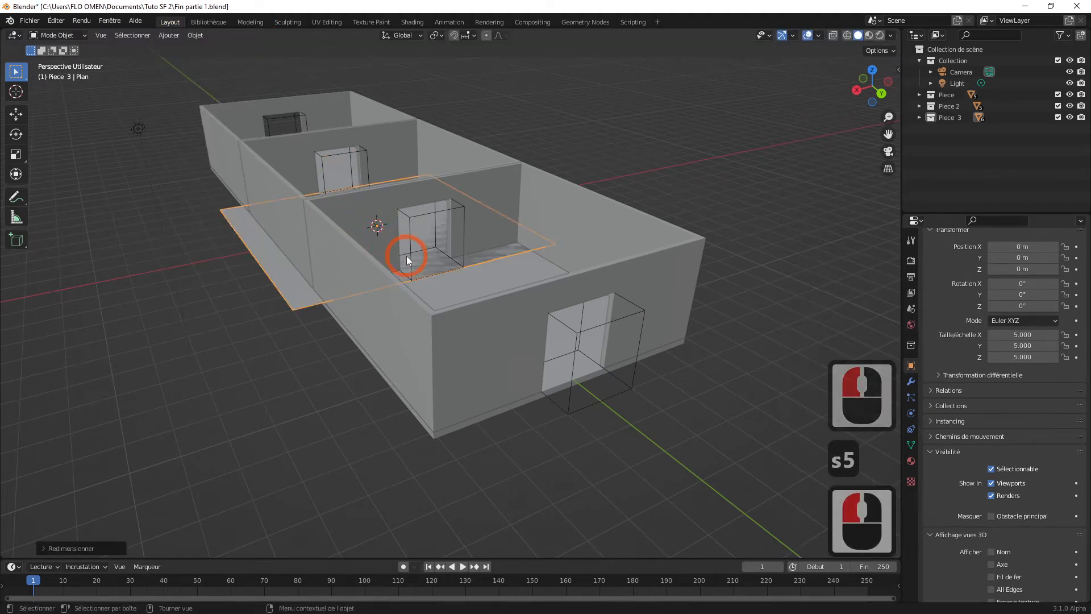
Step: Enlarge the ground plane by a factor of 2 twice, to a scale of 20 on all axes
{"action": "scroll", "coordinate": [407, 255], "scroll_direction": "down", "scroll_amount": 2}
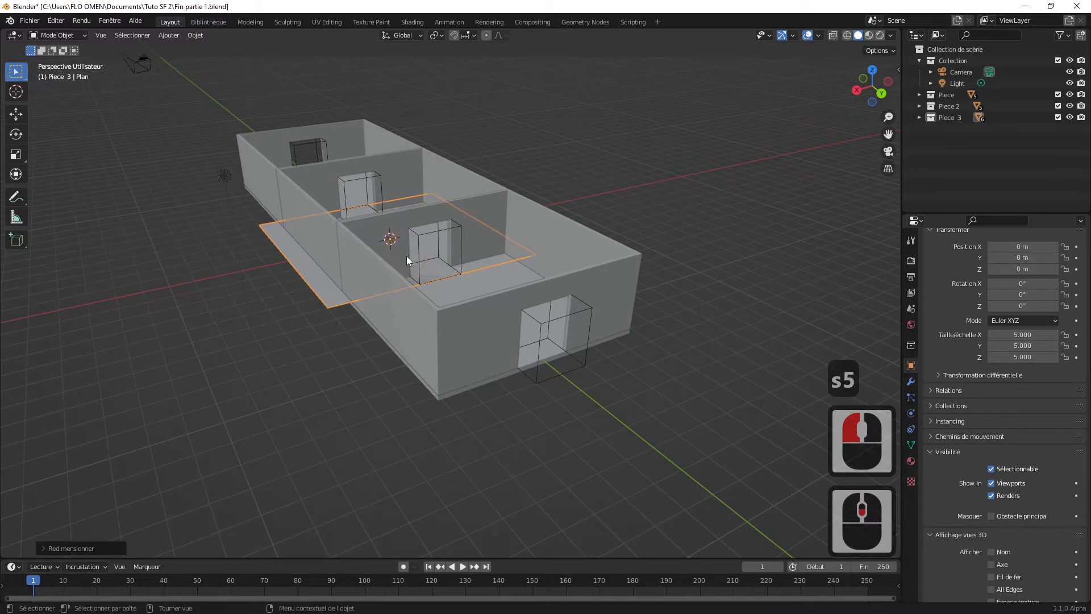
{"action": "type", "text": "s2"}
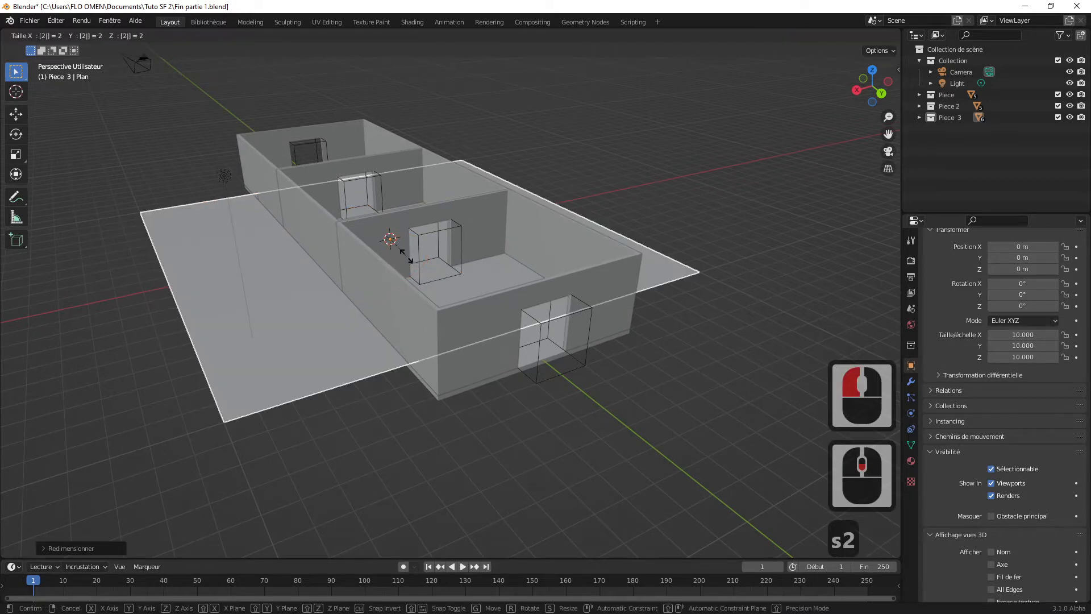
{"action": "left_click", "coordinate": [407, 256]}
{"action": "type", "text": "s"}
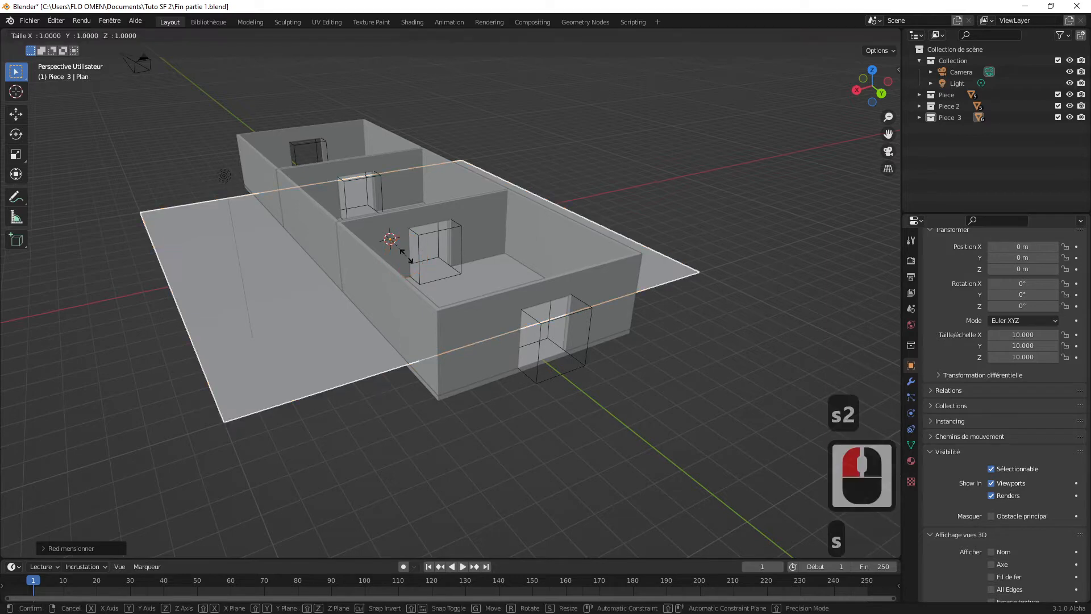
{"action": "type", "text": "2"}
{"action": "left_click", "coordinate": [407, 255]}
{"action": "scroll", "coordinate": [407, 256], "scroll_direction": "down", "scroll_amount": 3}
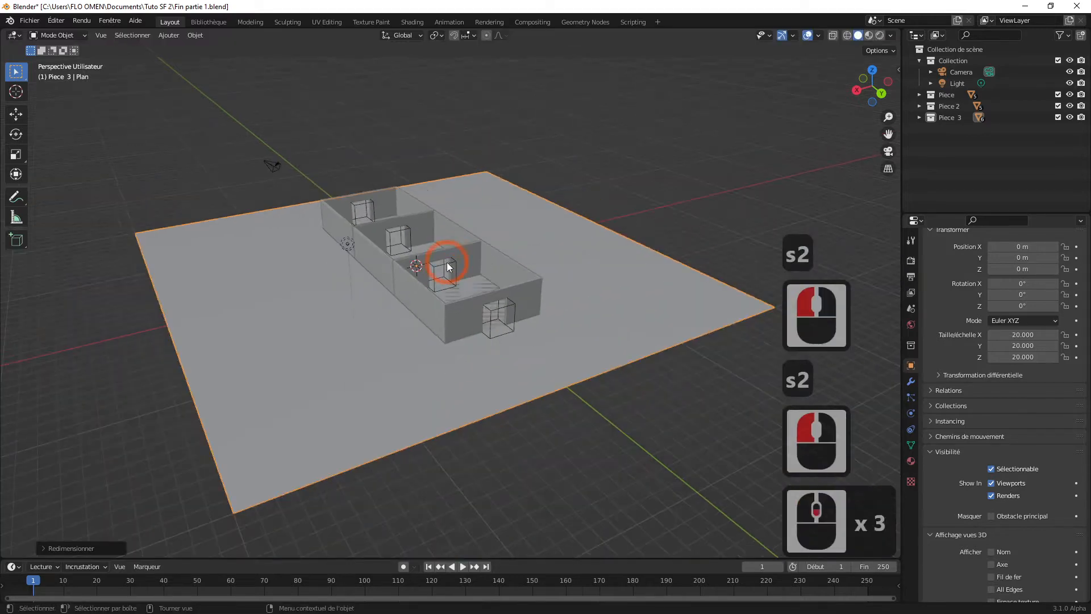
Step: Lower the ground plane by 2 m along the Z axis, in snapped increments
{"action": "middle_click_drag", "start_coordinate": [447, 261], "coordinate": [490, 261]}
{"action": "scroll", "coordinate": [490, 266], "scroll_direction": "up", "scroll_amount": 2}
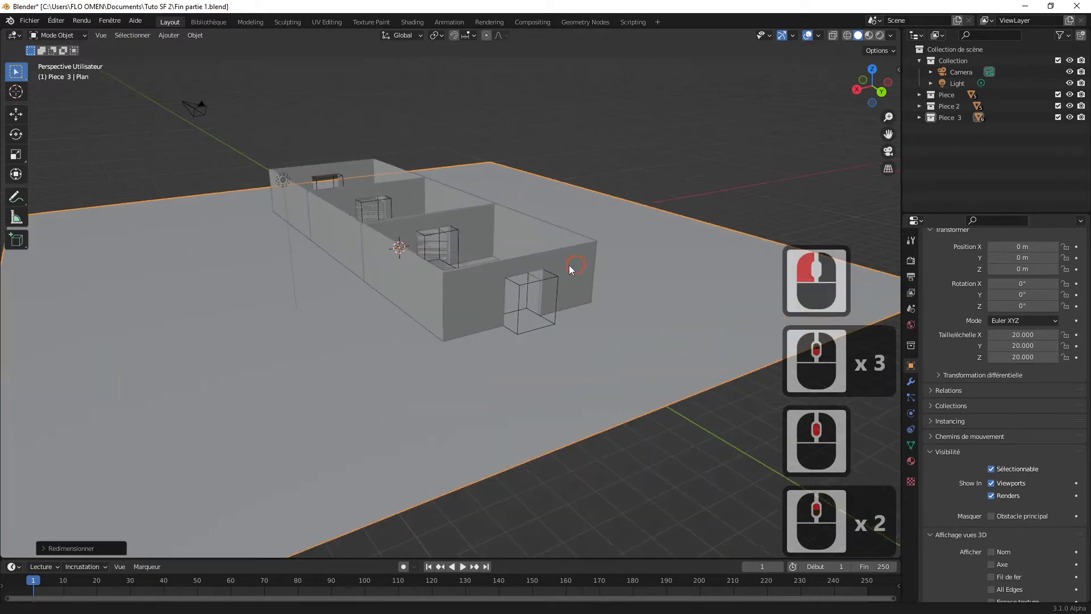
{"action": "middle_click_drag", "start_coordinate": [568, 265], "coordinate": [446, 302], "text": "shift"}
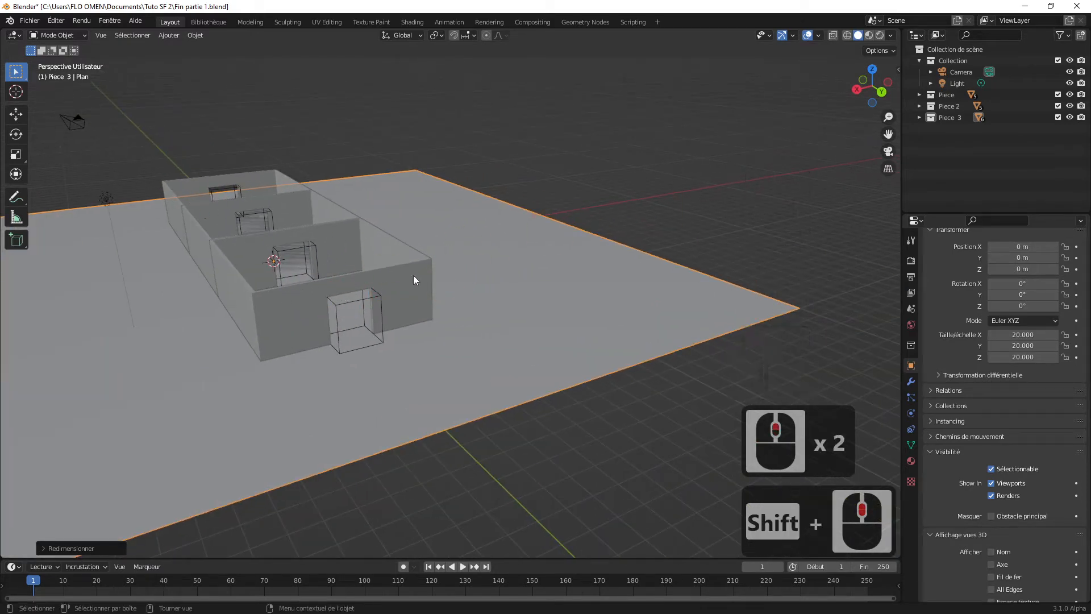
{"action": "middle_click_drag", "start_coordinate": [411, 275], "coordinate": [550, 257], "text": "shift"}
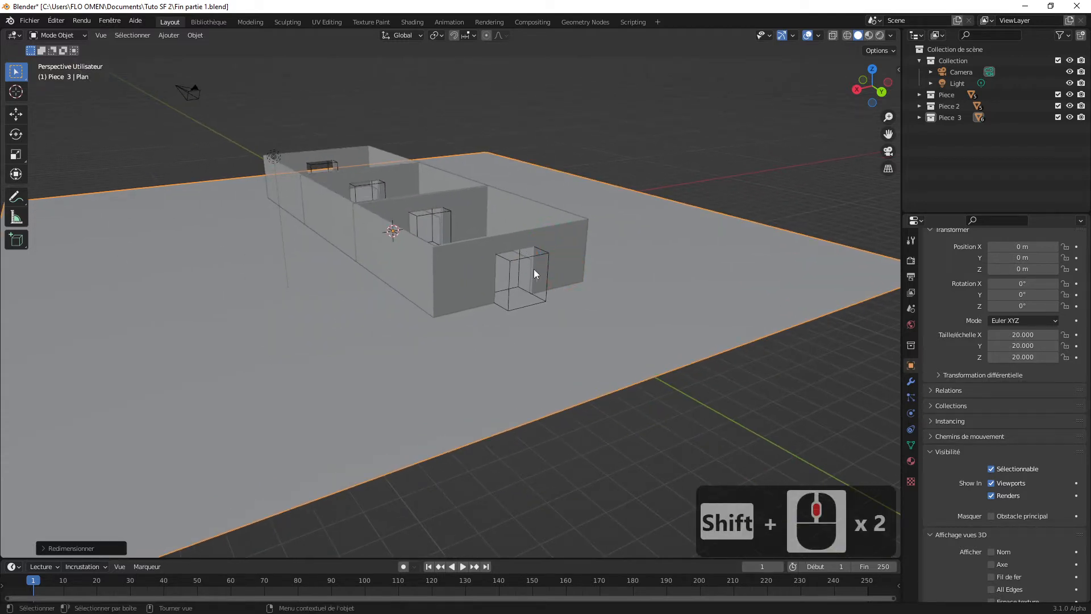
{"action": "key", "text": "g"}
{"action": "key", "text": "z"}
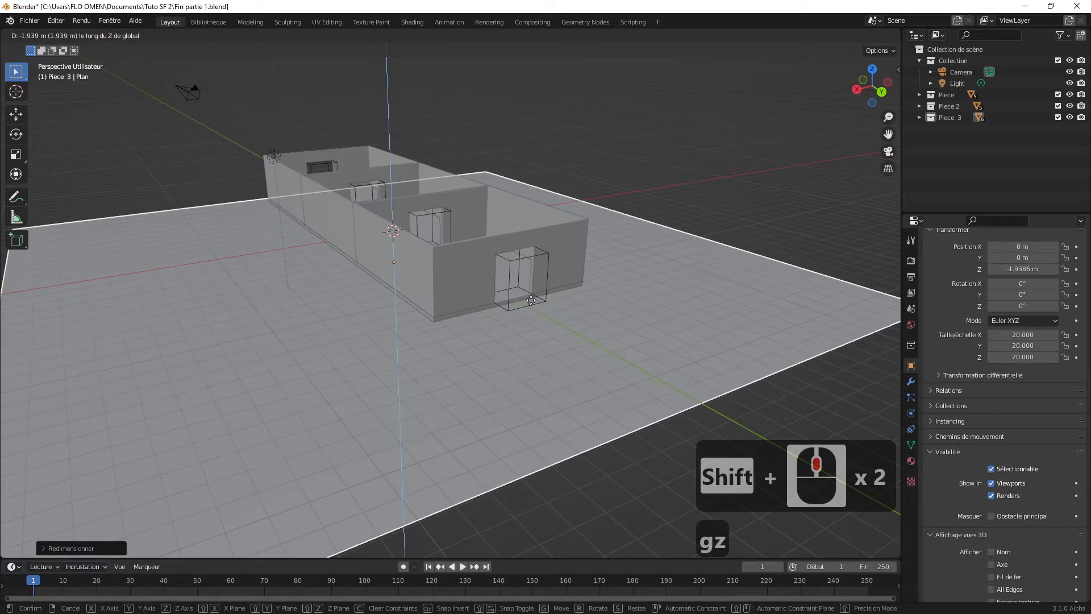
{"action": "key", "text": "ctrl"}
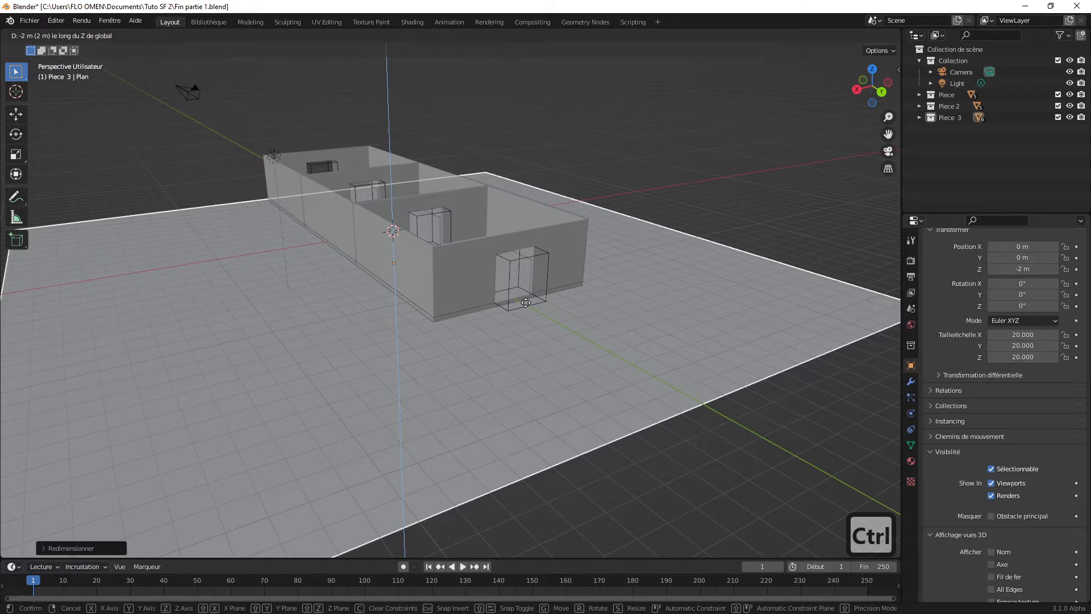
{"action": "left_click", "coordinate": [526, 302]}
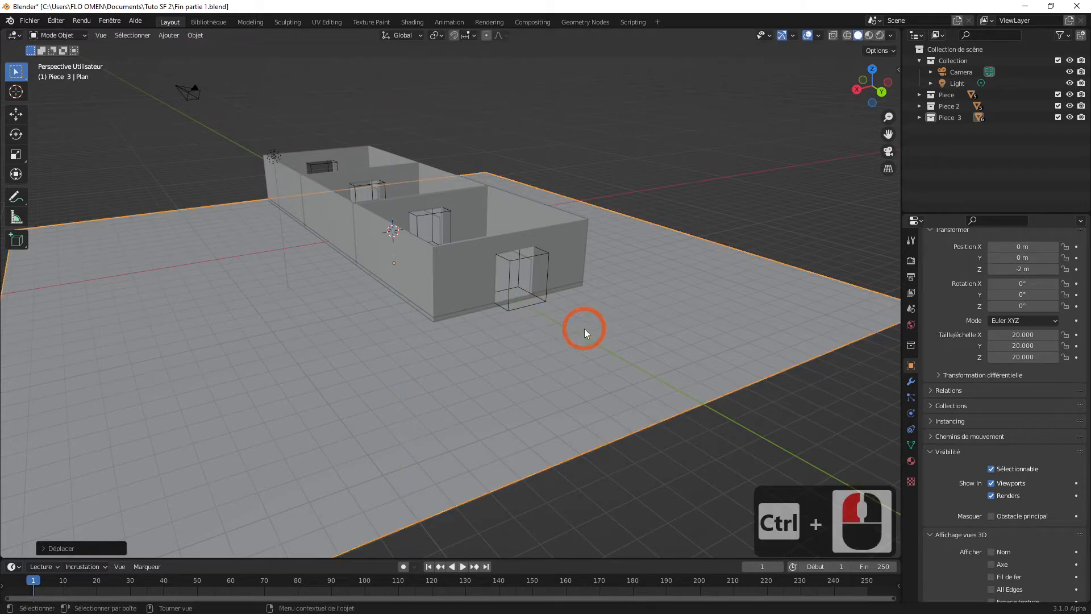
Step: Raise the ground plane back up along Z to a height of 0 m
{"action": "middle_click_drag", "start_coordinate": [582, 326], "coordinate": [611, 310], "text": "ctrl"}
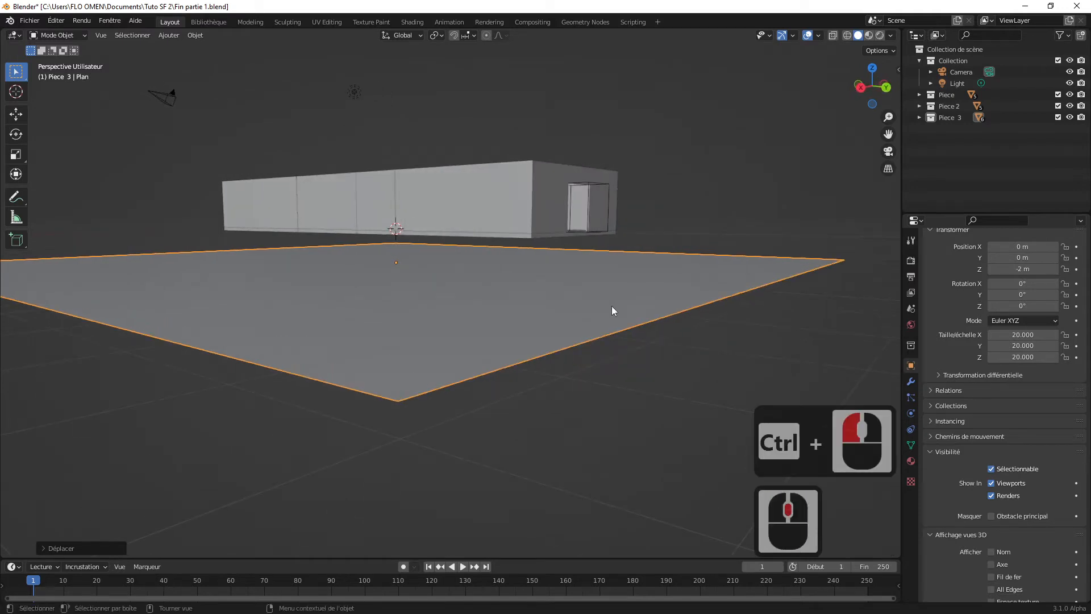
{"action": "key", "text": "g"}
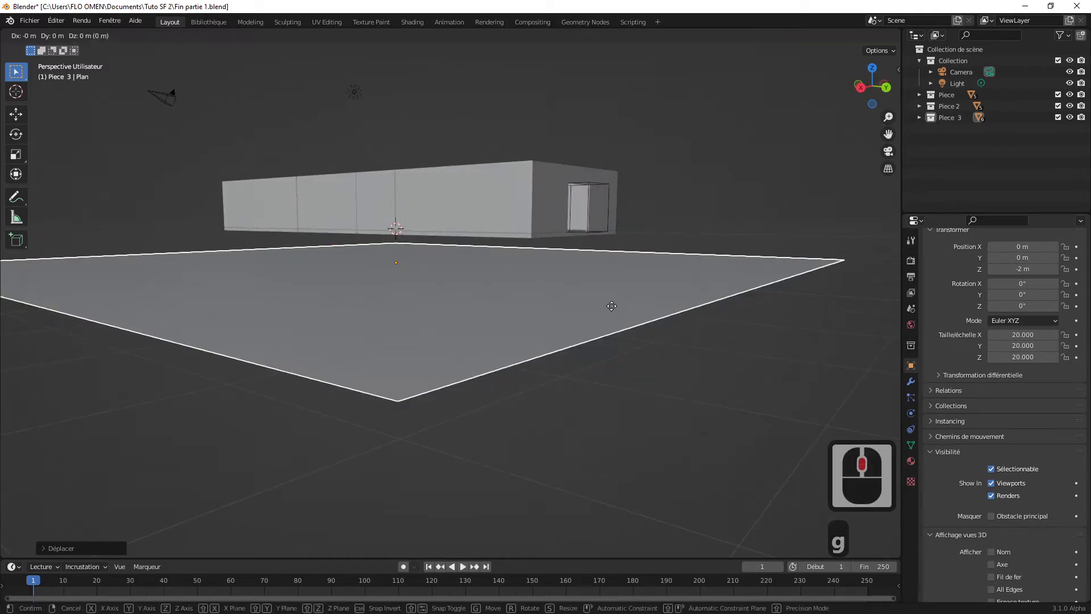
{"action": "key", "text": "z"}
{"action": "key", "text": "ctrl"}
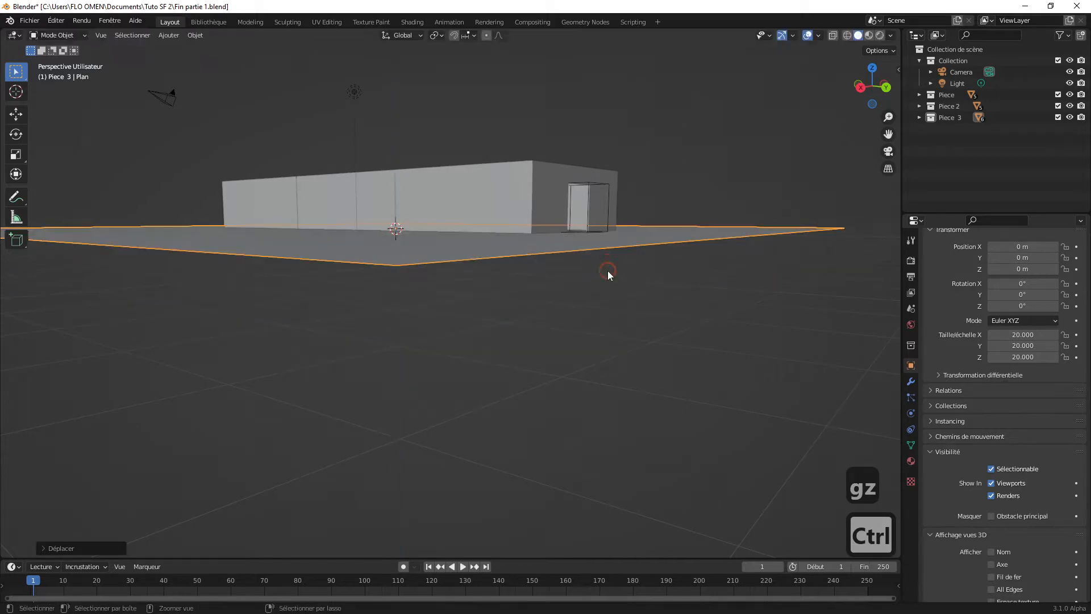
{"action": "left_click", "coordinate": [680, 259], "text": "ctrl"}
Step: Move the ground plane down 1 m along the Z axis, in snapped increments, to sit just beneath the building
{"action": "middle_click_drag", "start_coordinate": [681, 259], "coordinate": [671, 266]}
{"action": "key", "text": "g"}
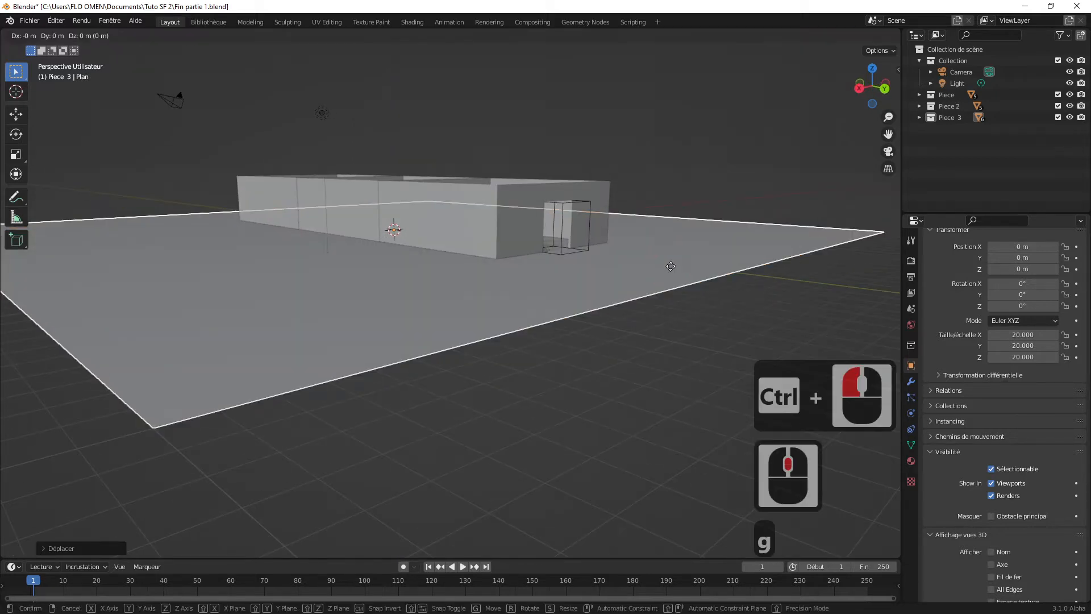
{"action": "key", "text": "z"}
{"action": "key", "text": "ctrl"}
{"action": "left_click", "coordinate": [666, 277], "text": "ctrl"}
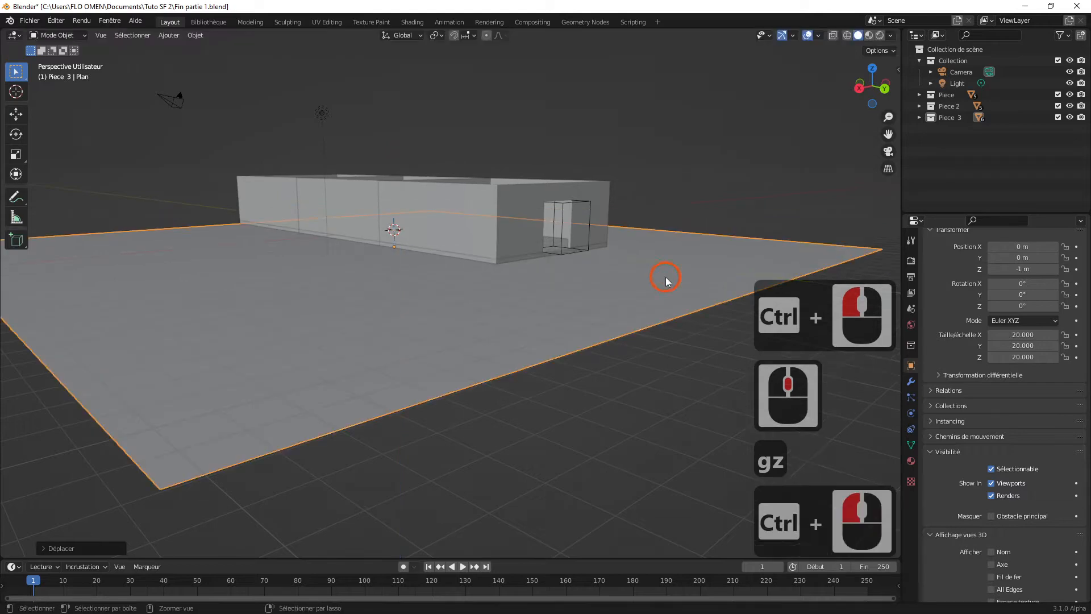
Step: Examine how the ground plane sits against the building's base, up close and from a distance
{"action": "mouse_move", "coordinate": [632, 281]}
{"action": "middle_mouse_down"}
{"action": "mouse_move", "coordinate": [606, 288]}
{"action": "mouse_move", "coordinate": [612, 282]}
{"action": "middle_mouse_up"}
{"action": "scroll", "coordinate": [582, 288], "scroll_direction": "up", "scroll_amount": 3}
{"action": "scroll", "coordinate": [582, 287], "scroll_direction": "up", "scroll_amount": 1}
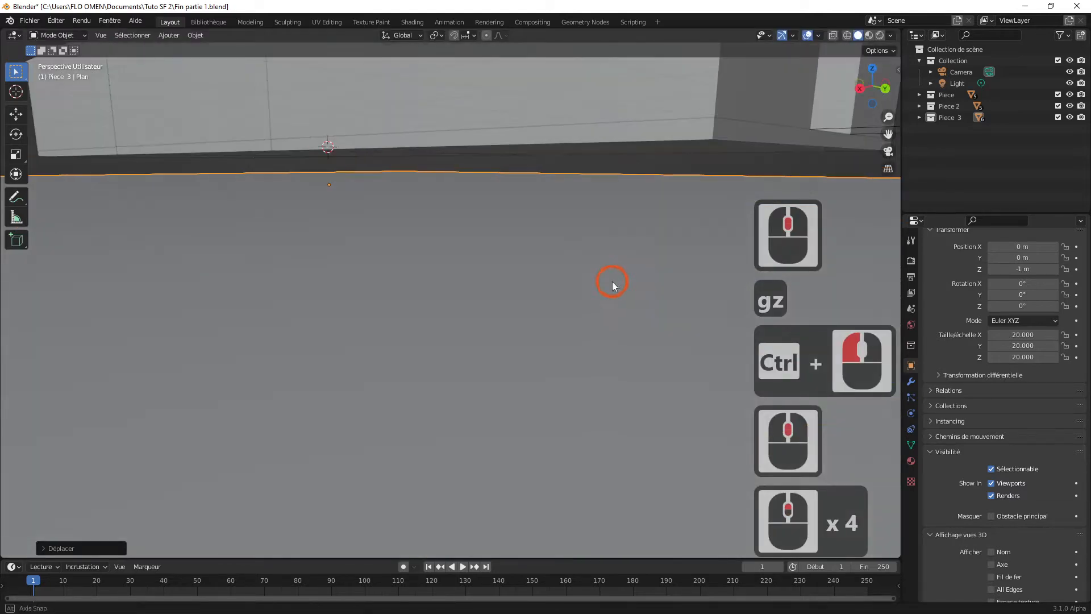
{"action": "scroll", "coordinate": [611, 228], "scroll_direction": "down", "scroll_amount": 3}
{"action": "middle_click_drag", "start_coordinate": [612, 227], "coordinate": [564, 271]}
{"action": "scroll", "coordinate": [554, 256], "scroll_direction": "down", "scroll_amount": 3}
{"action": "scroll", "coordinate": [634, 274], "scroll_direction": "down", "scroll_amount": 1}
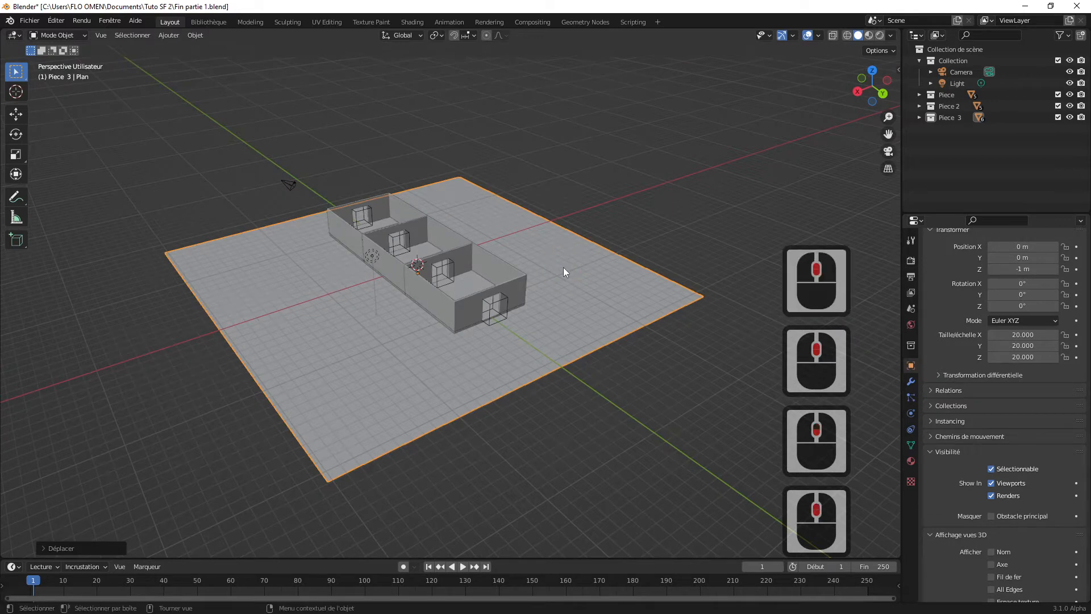
{"action": "scroll", "coordinate": [564, 272], "scroll_direction": "up", "scroll_amount": 1}
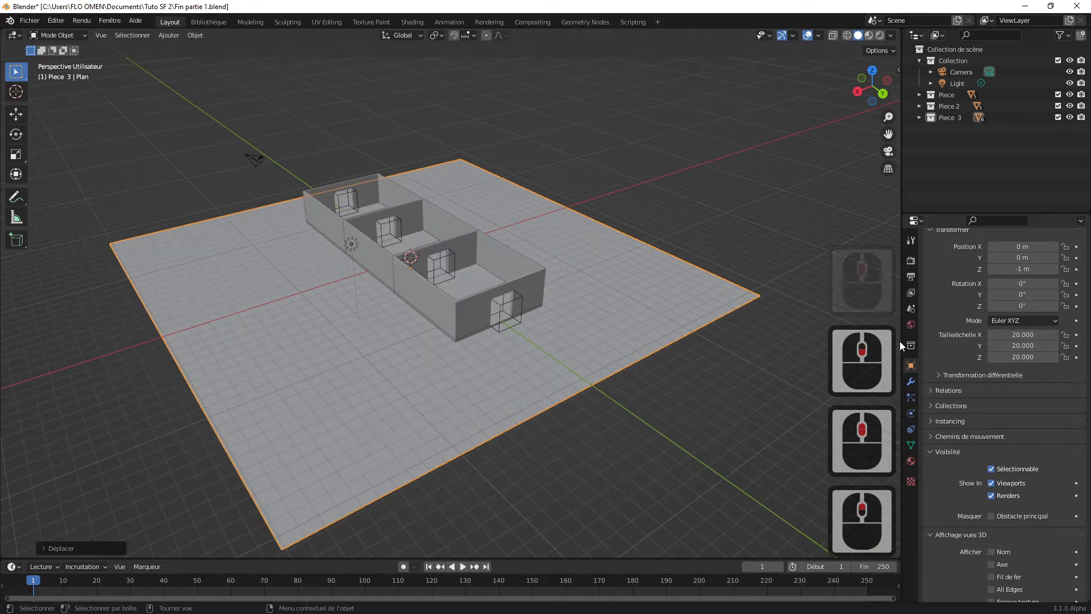
Step: Add a Subdivision Surface modifier to the ground plane
{"action": "left_click", "coordinate": [911, 383]}
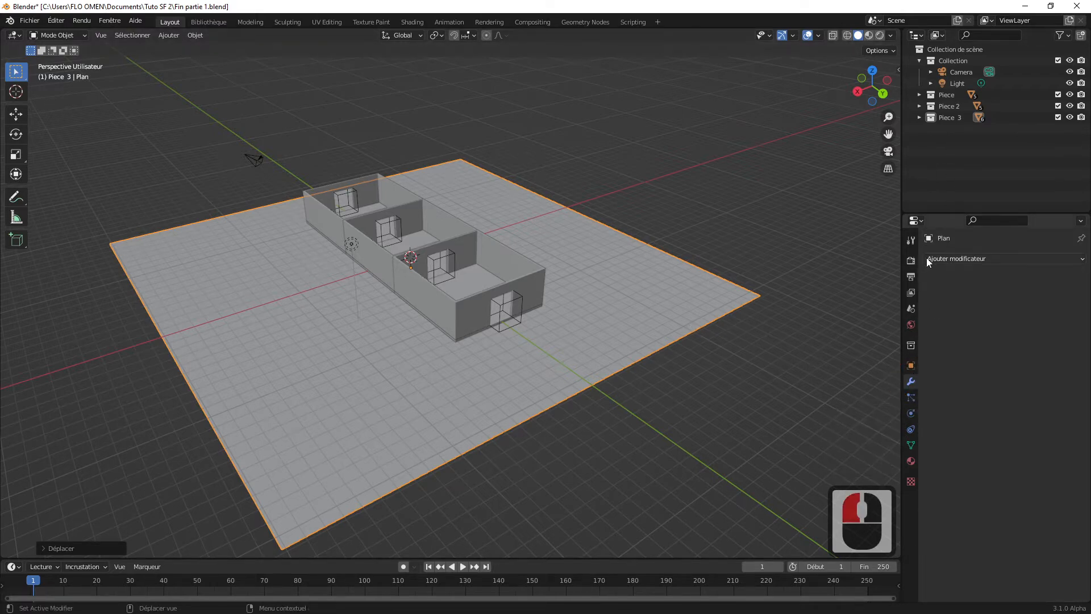
{"action": "left_click", "coordinate": [946, 259]}
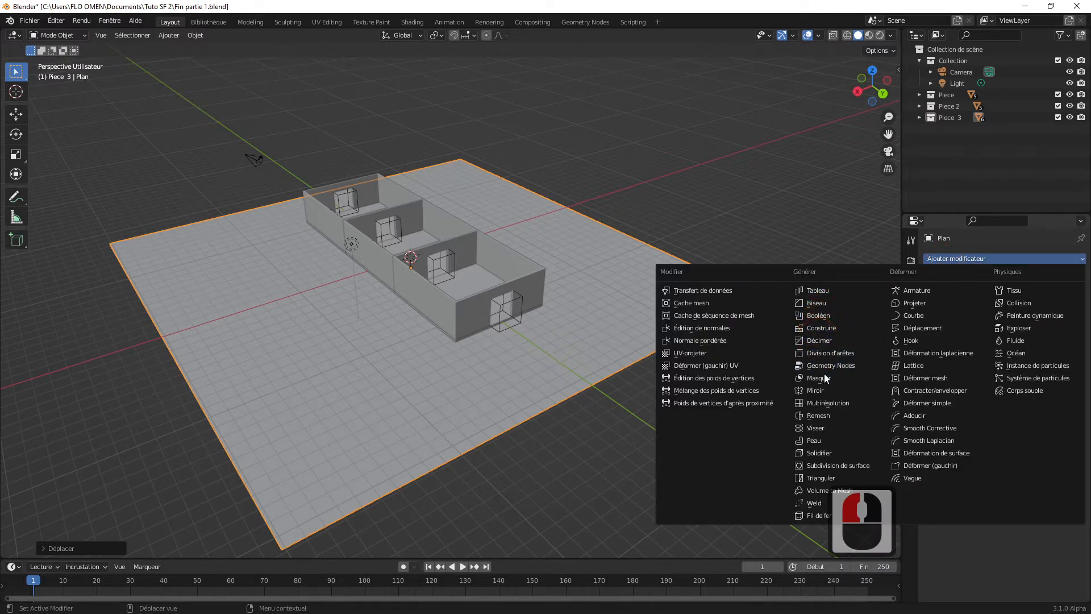
{"action": "left_click", "coordinate": [831, 466]}
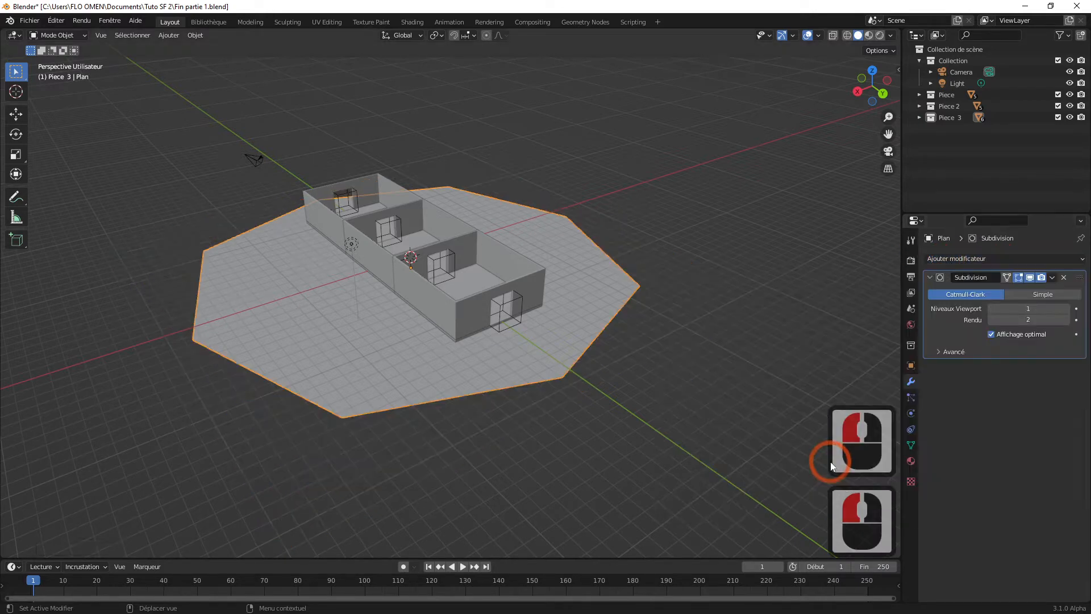
{"action": "middle_click_drag", "start_coordinate": [599, 352], "coordinate": [625, 359]}
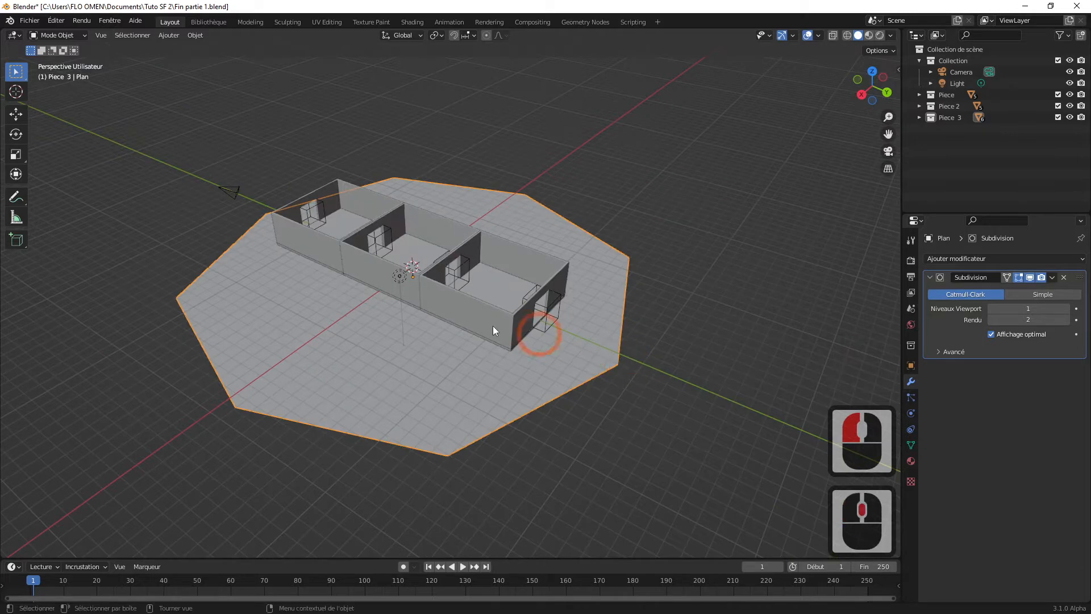
{"action": "middle_click_drag", "start_coordinate": [531, 333], "coordinate": [465, 271]}
Step: Set the subdivision's viewport levels to 3 and try the Simple type before returning to Catmull-Clark
{"action": "left_click", "coordinate": [1066, 309]}
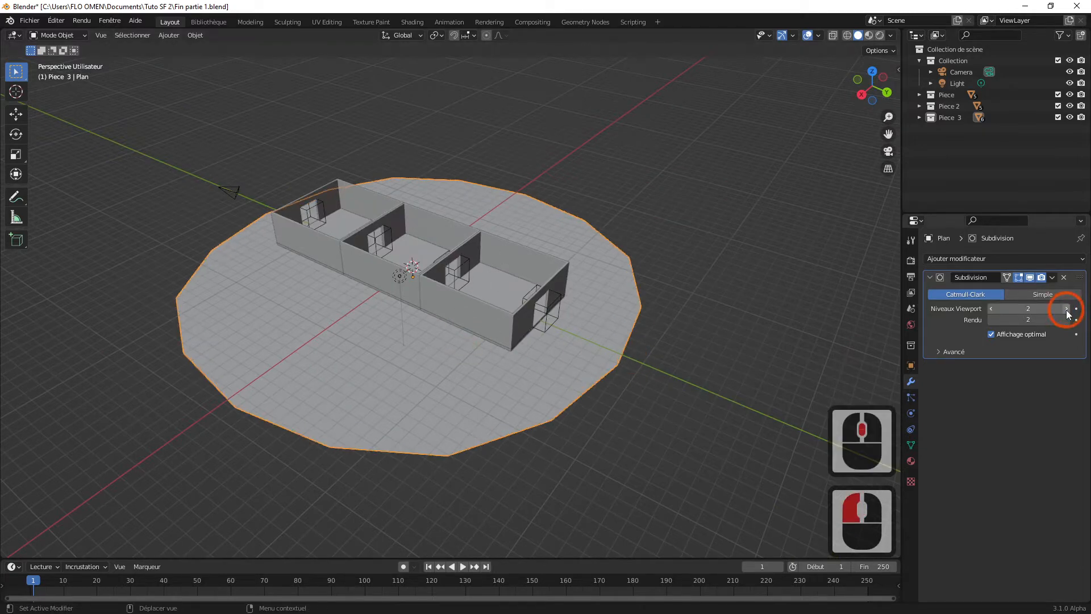
{"action": "left_click", "coordinate": [1066, 309]}
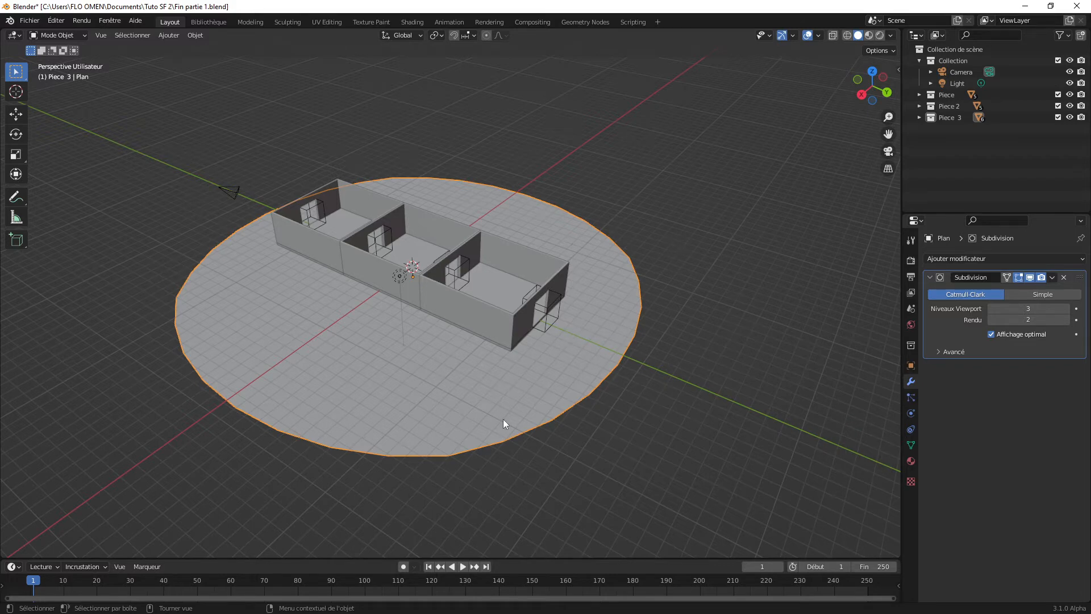
{"action": "left_click", "coordinate": [1037, 294]}
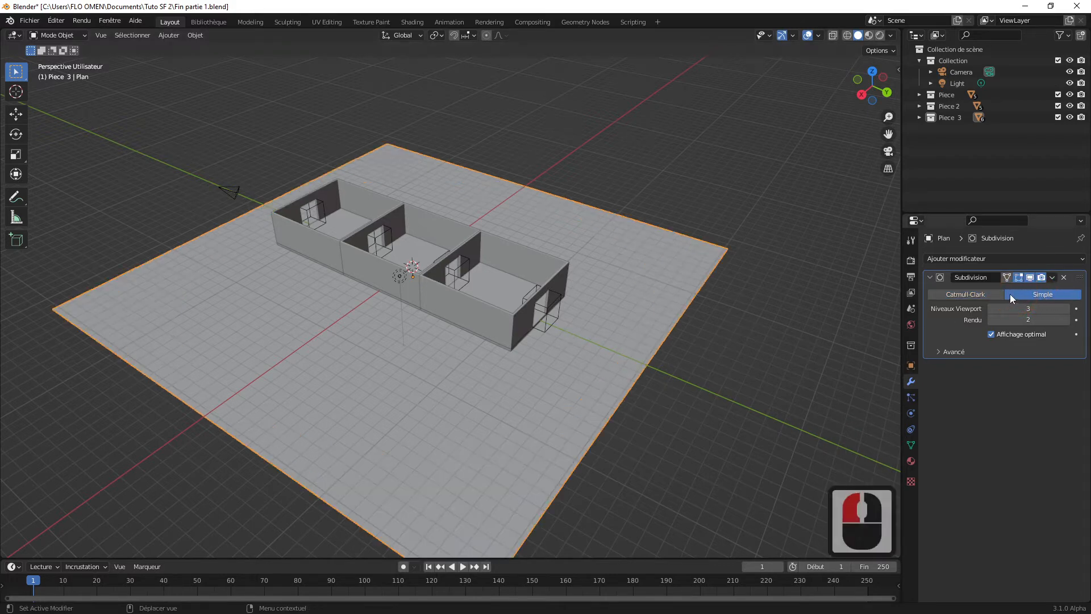
{"action": "left_click", "coordinate": [985, 293]}
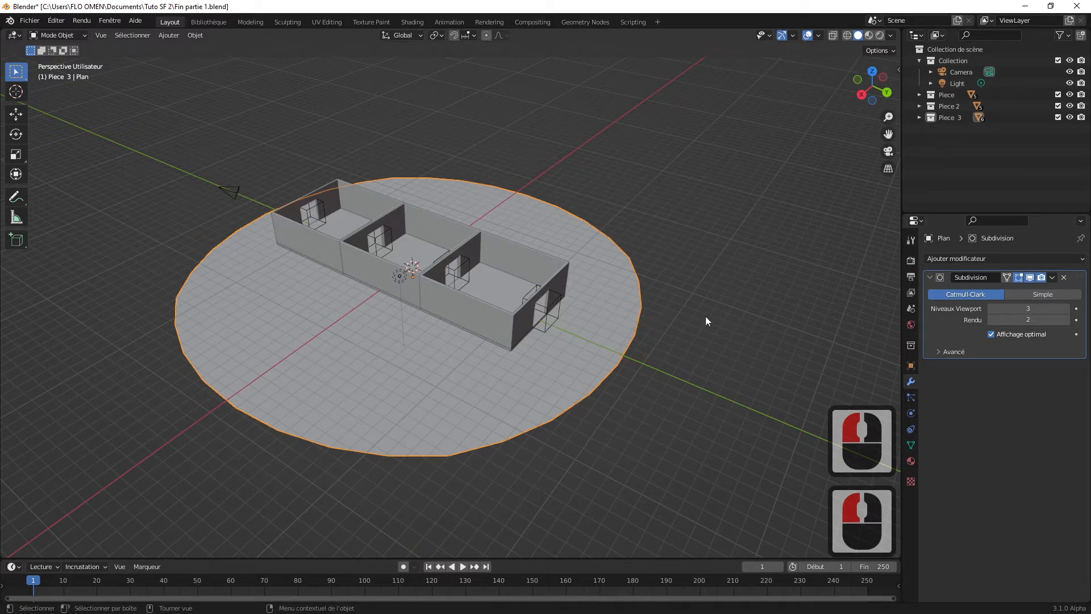
Step: Scale the rounded ground plane uniformly by 2 so it extends farther around the building
{"action": "key", "text": "s"}
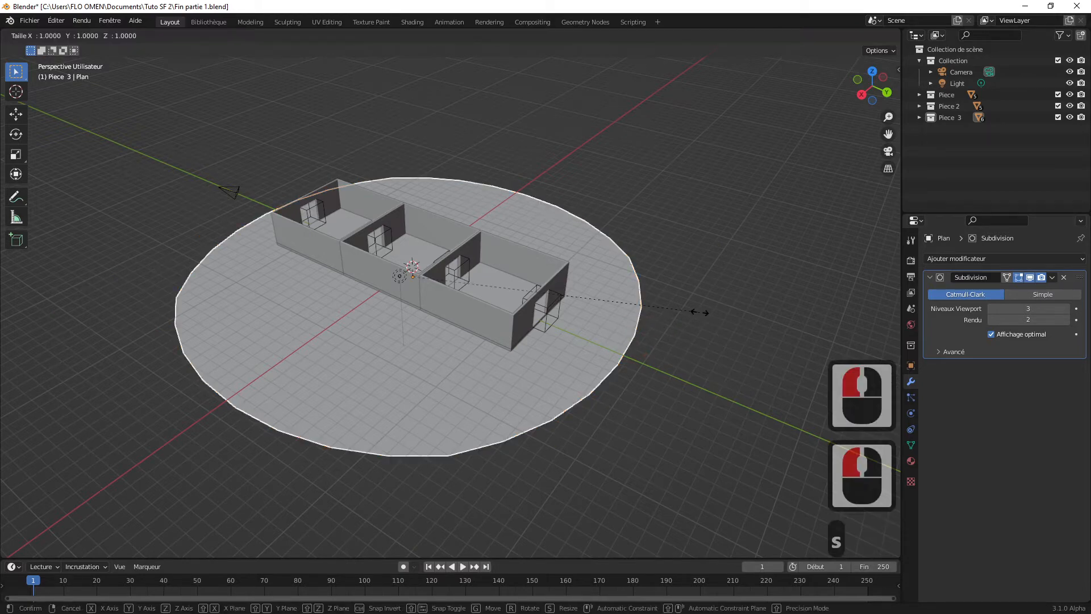
{"action": "key", "text": "2"}
{"action": "left_click", "coordinate": [700, 312]}
{"action": "scroll", "coordinate": [699, 313], "scroll_direction": "down", "scroll_amount": 3}
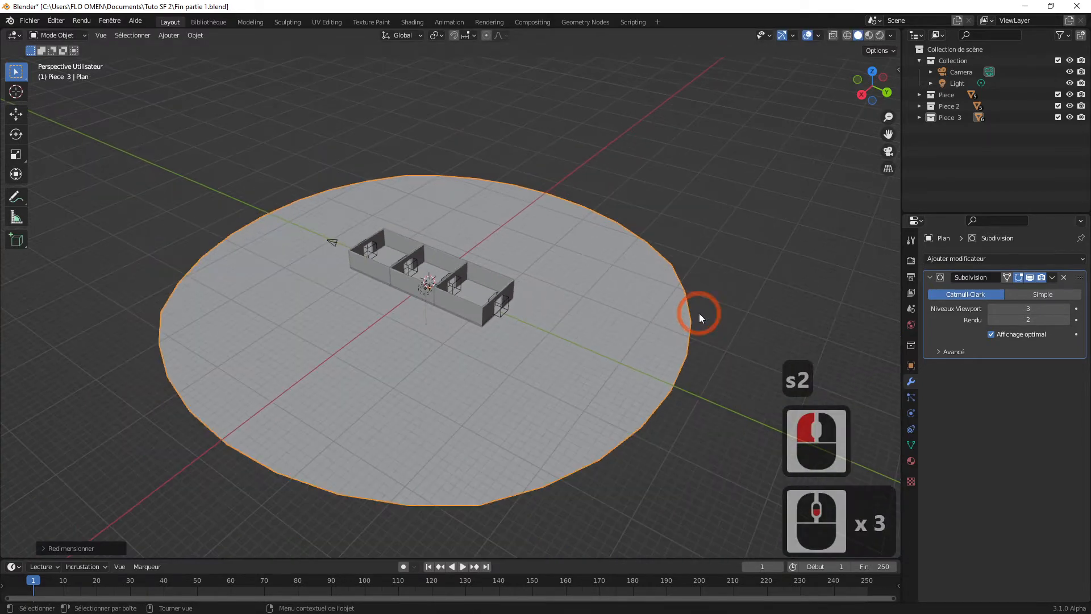
{"action": "middle_click_drag", "start_coordinate": [691, 311], "coordinate": [680, 305]}
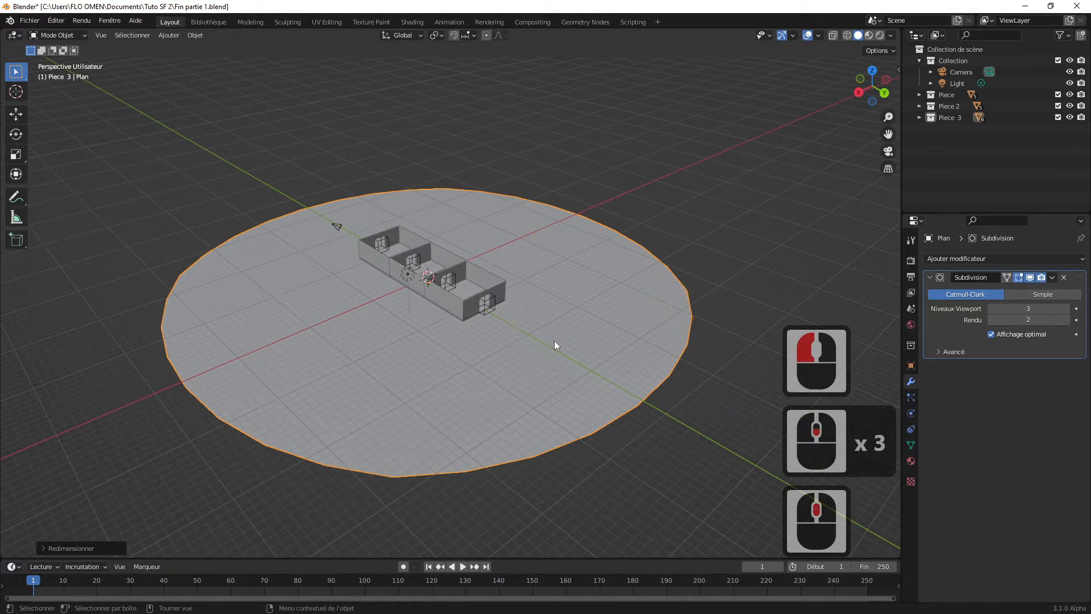
{"action": "middle_click_drag", "start_coordinate": [555, 341], "coordinate": [533, 336]}
{"action": "scroll", "coordinate": [533, 336], "scroll_direction": "up", "scroll_amount": 2}
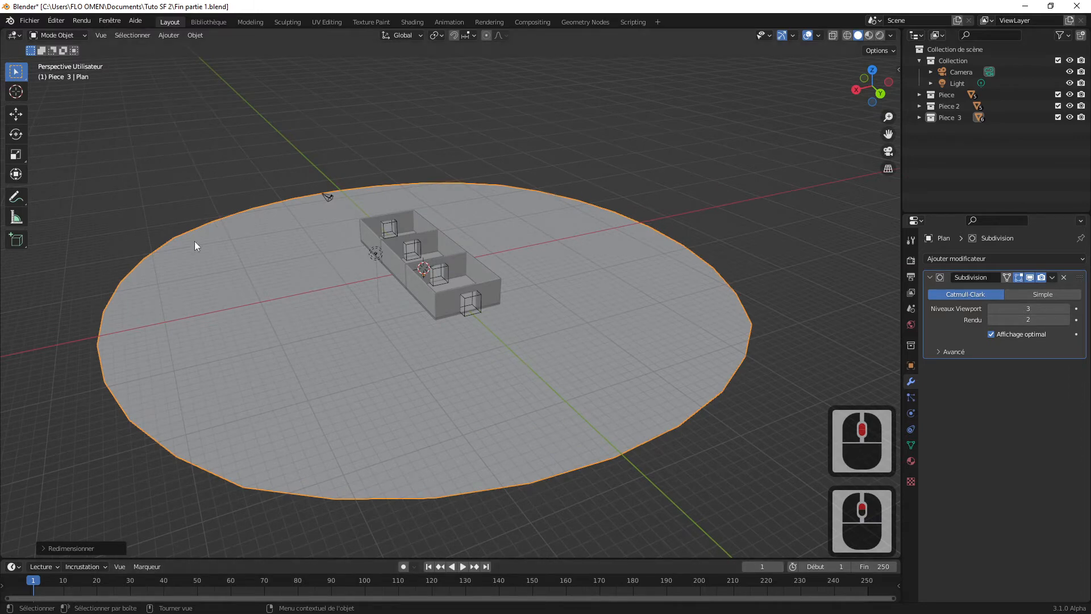
Step: Raise the ground plane's subdivision viewport levels to 4
{"action": "middle_click_drag", "start_coordinate": [520, 317], "coordinate": [534, 312]}
{"action": "scroll", "coordinate": [582, 332], "scroll_direction": "up", "scroll_amount": 1}
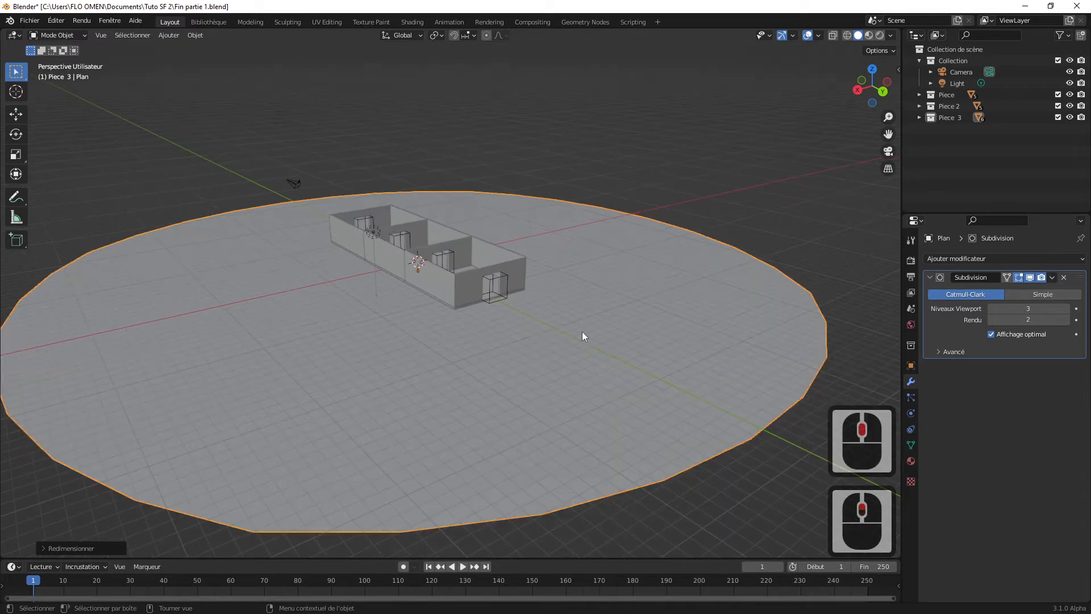
{"action": "scroll", "coordinate": [582, 332], "scroll_direction": "down", "scroll_amount": 1}
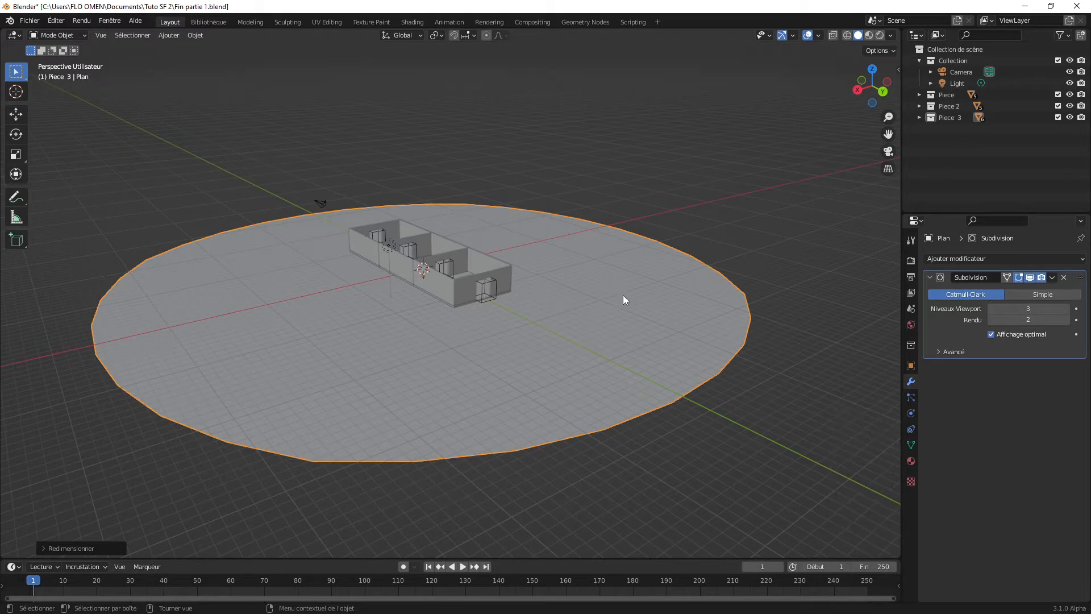
{"action": "left_click", "coordinate": [1067, 309]}
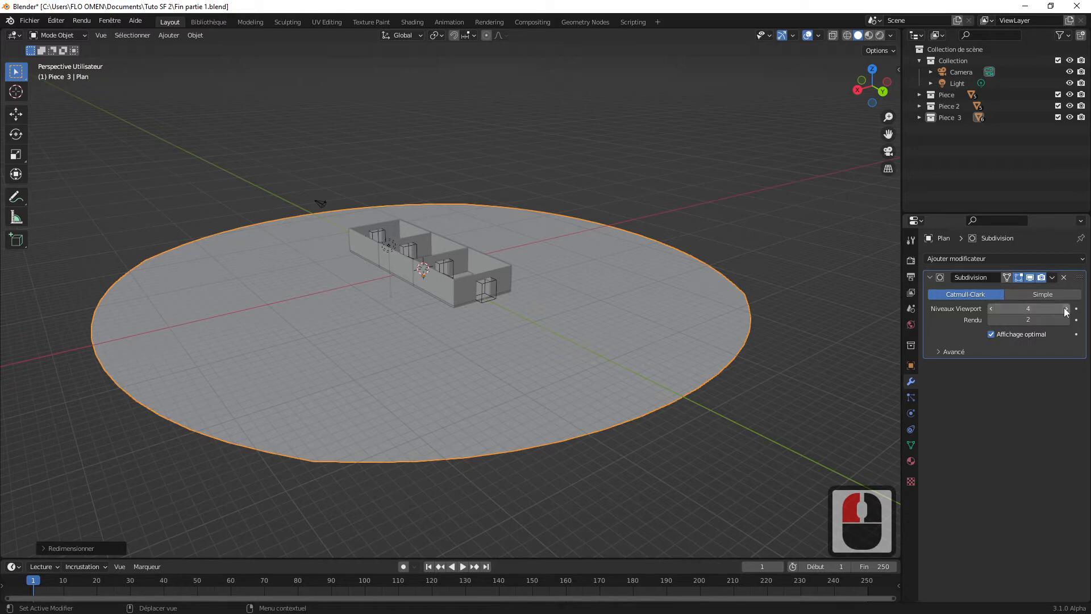
Step: Add a Displacement modifier to the ground plane after its subdivision
{"action": "left_click", "coordinate": [1006, 259]}
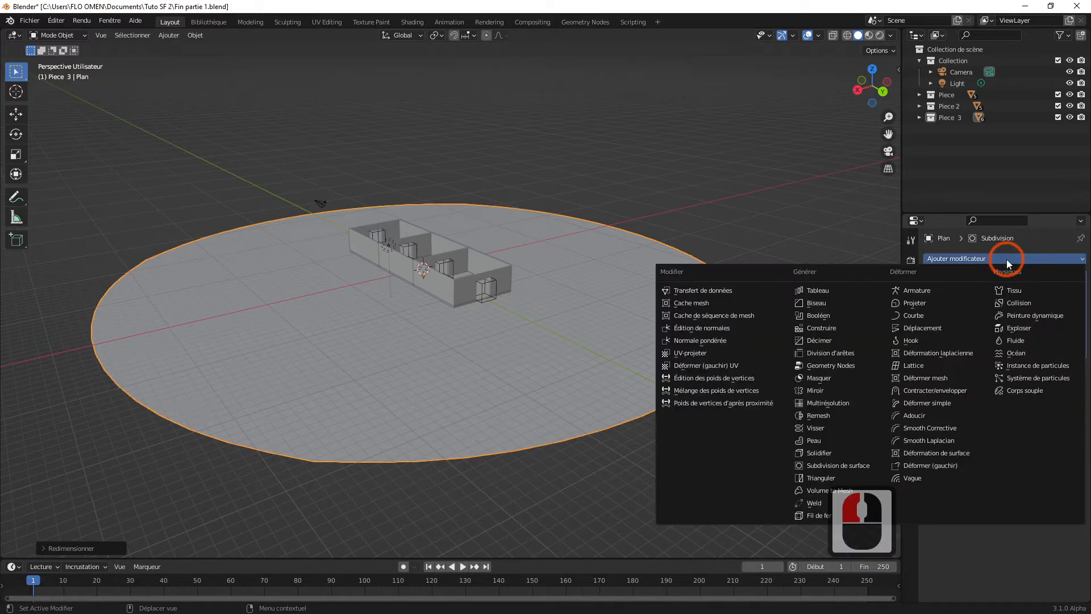
{"action": "left_click", "coordinate": [921, 328]}
{"action": "scroll", "coordinate": [635, 331], "scroll_direction": "down", "scroll_amount": 2}
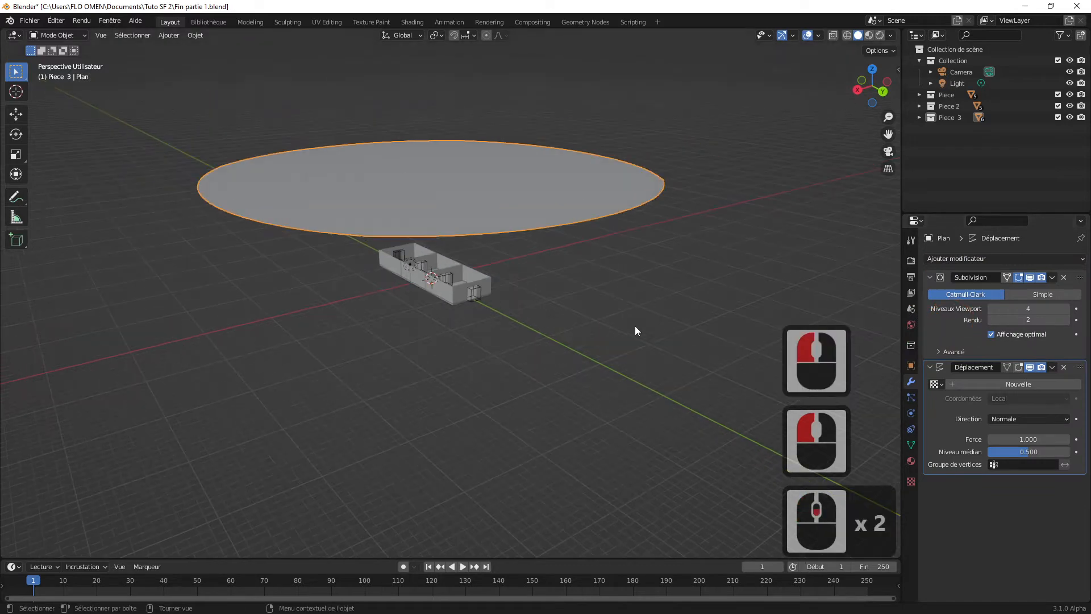
{"action": "middle_click_drag", "start_coordinate": [635, 331], "coordinate": [558, 202]}
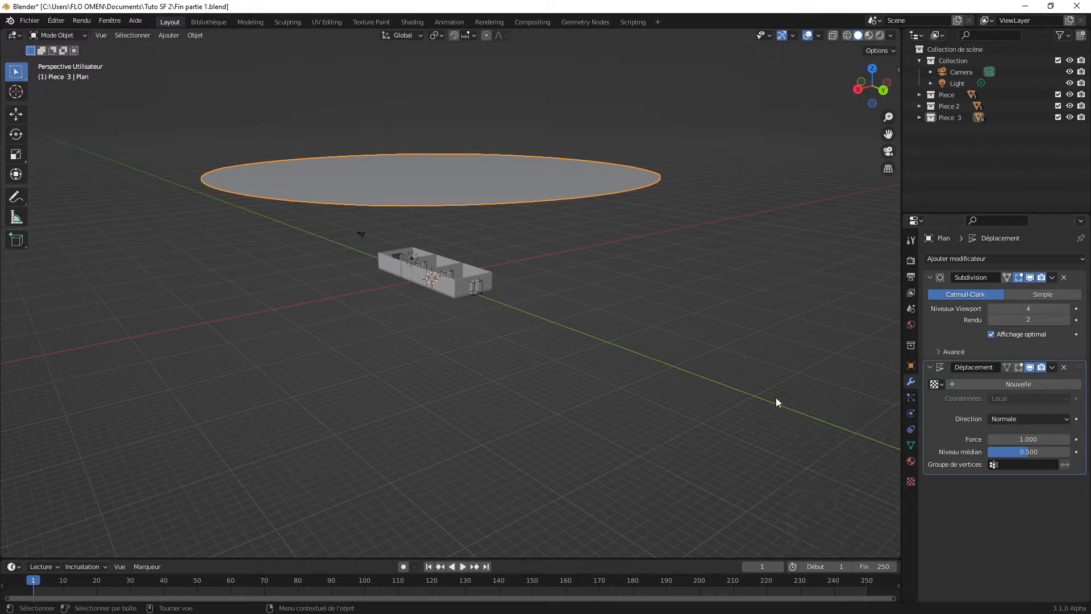
Step: Create a new Marbre texture for the ground's displacement and set its size to 0.24
{"action": "left_click", "coordinate": [910, 482]}
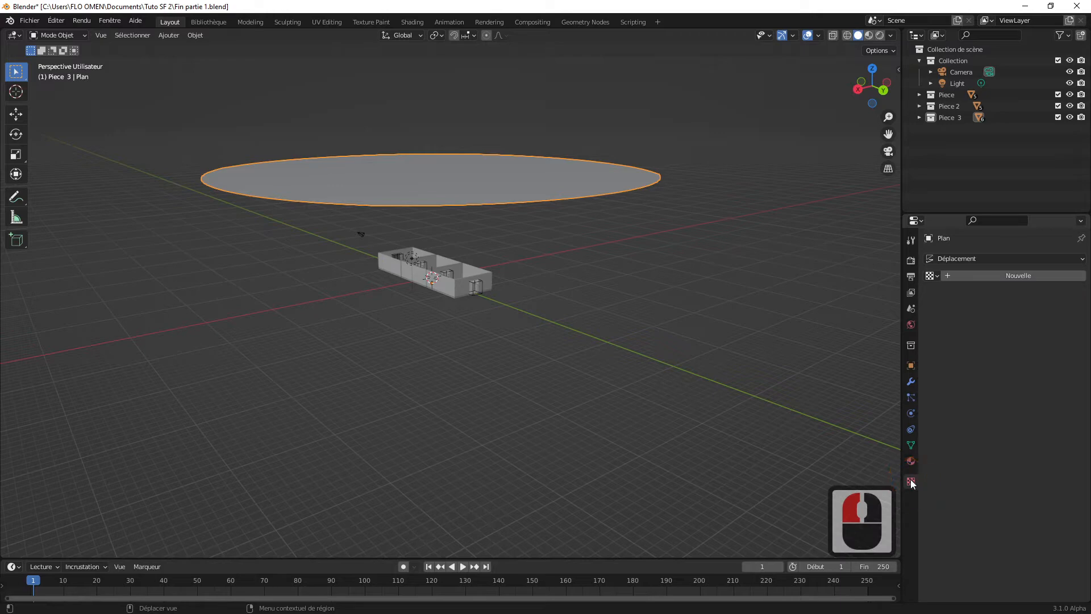
{"action": "left_click", "coordinate": [967, 277]}
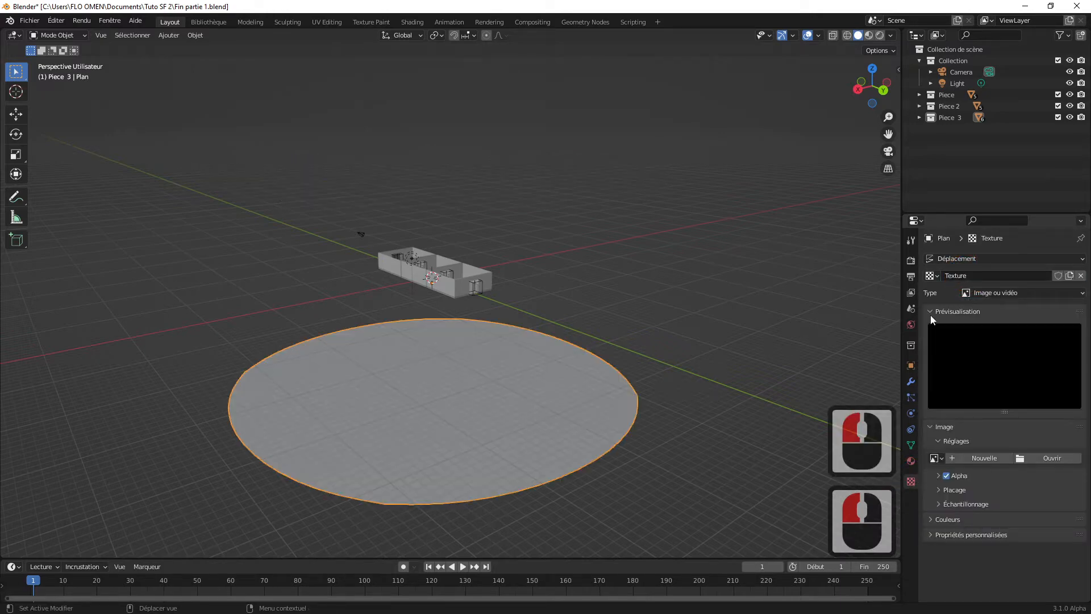
{"action": "middle_click_drag", "start_coordinate": [585, 351], "coordinate": [600, 348]}
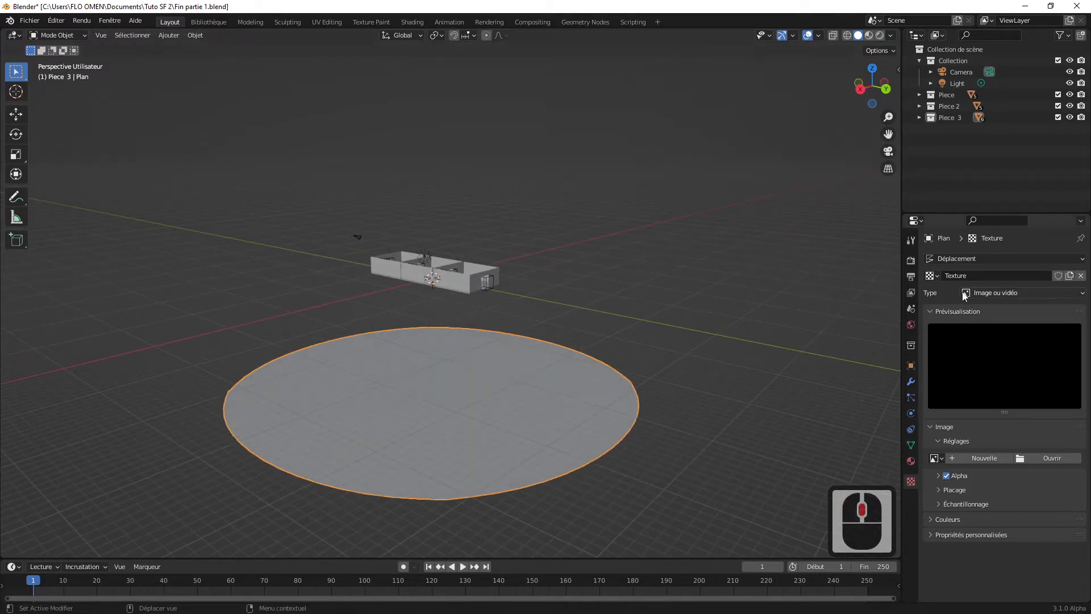
{"action": "left_click", "coordinate": [985, 293]}
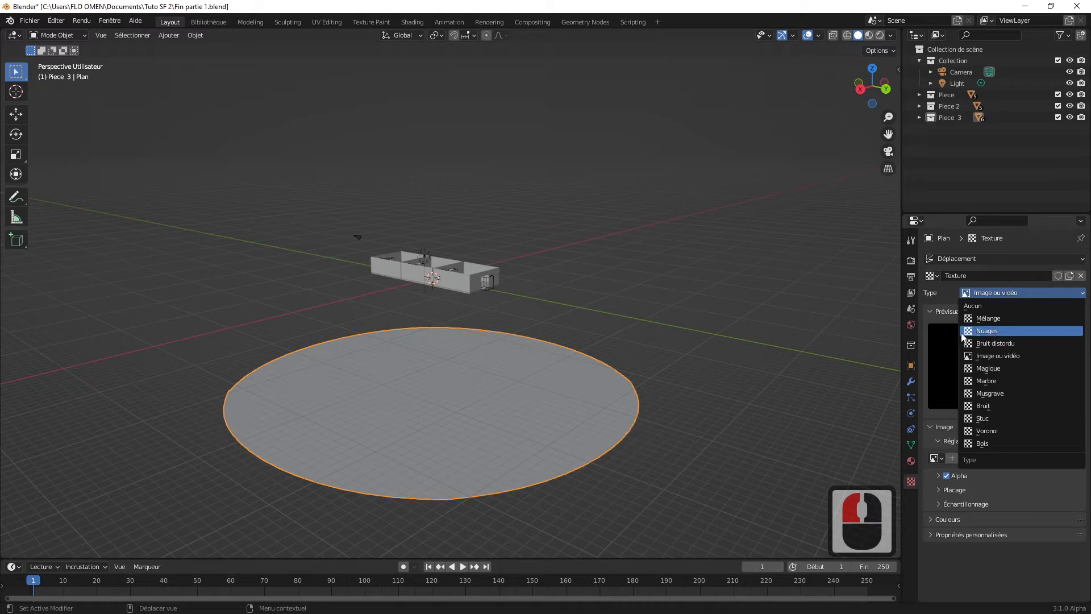
{"action": "left_click", "coordinate": [974, 382]}
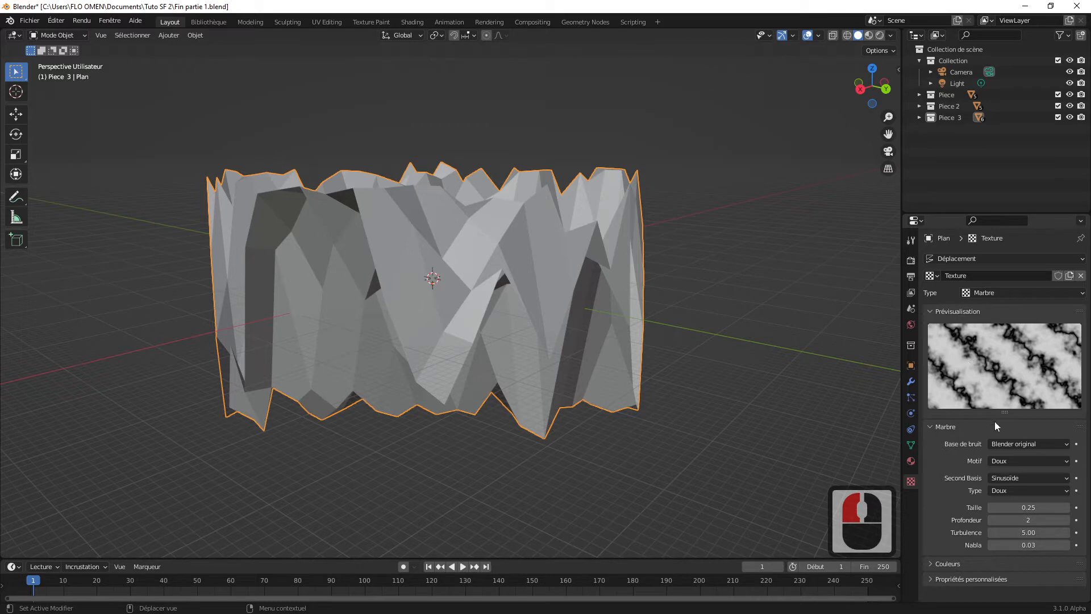
{"action": "mouse_move", "coordinate": [1023, 507]}
{"action": "left_mouse_down"}
{"action": "mouse_move", "coordinate": [1086, 506]}
{"action": "mouse_move", "coordinate": [1017, 507]}
{"action": "mouse_move", "coordinate": [1036, 506]}
{"action": "left_mouse_up"}
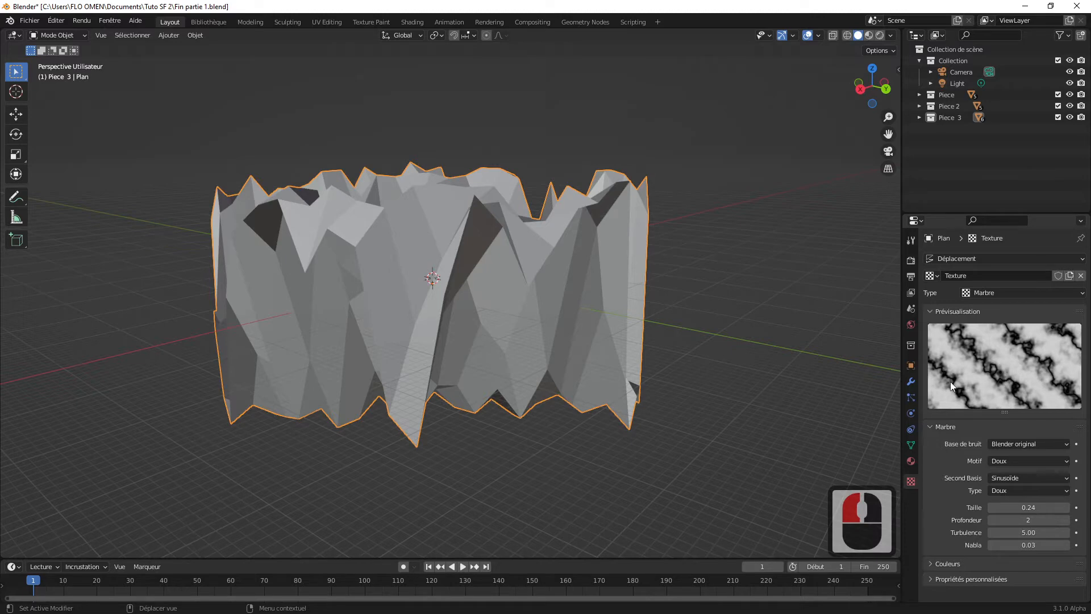
{"action": "middle_click_drag", "start_coordinate": [744, 323], "coordinate": [708, 363]}
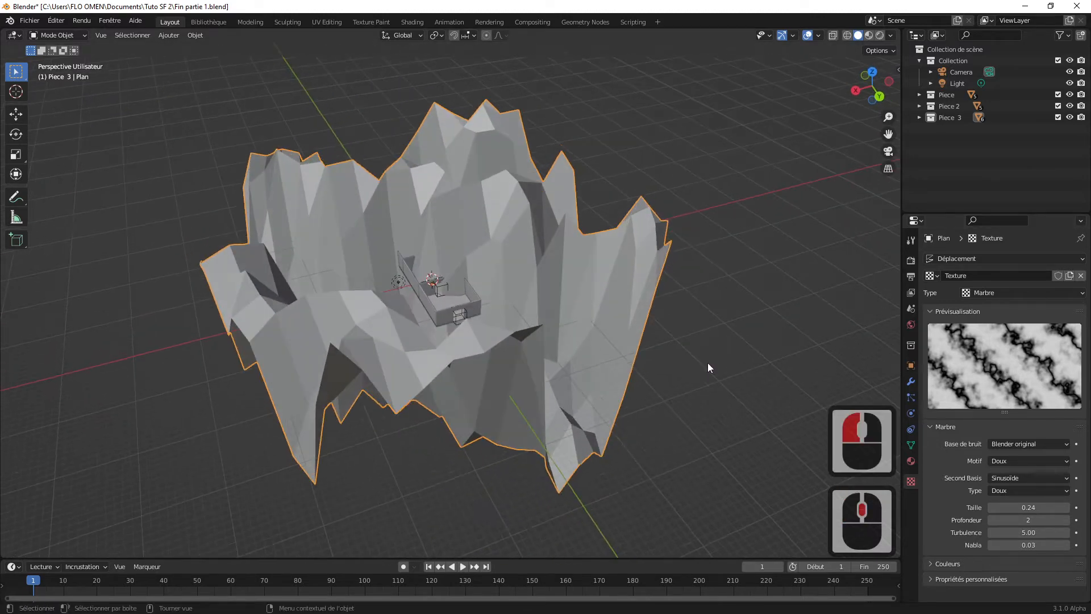
Step: Try a strength of 1/10 on the ground's Displacement modifier and settle on 0.05
{"action": "left_click", "coordinate": [912, 382]}
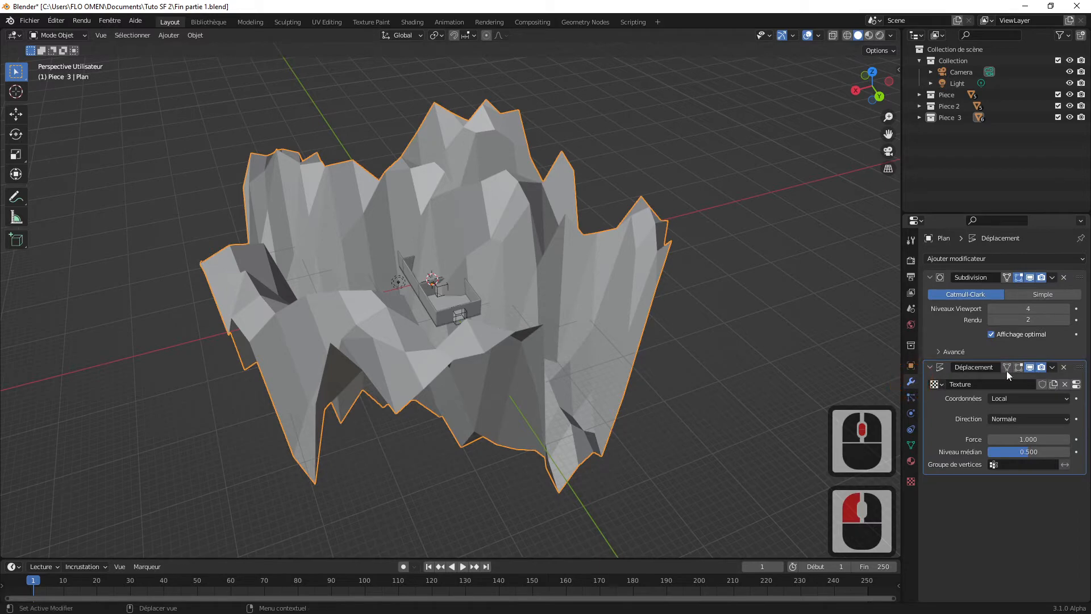
{"action": "double_click", "coordinate": [1029, 440]}
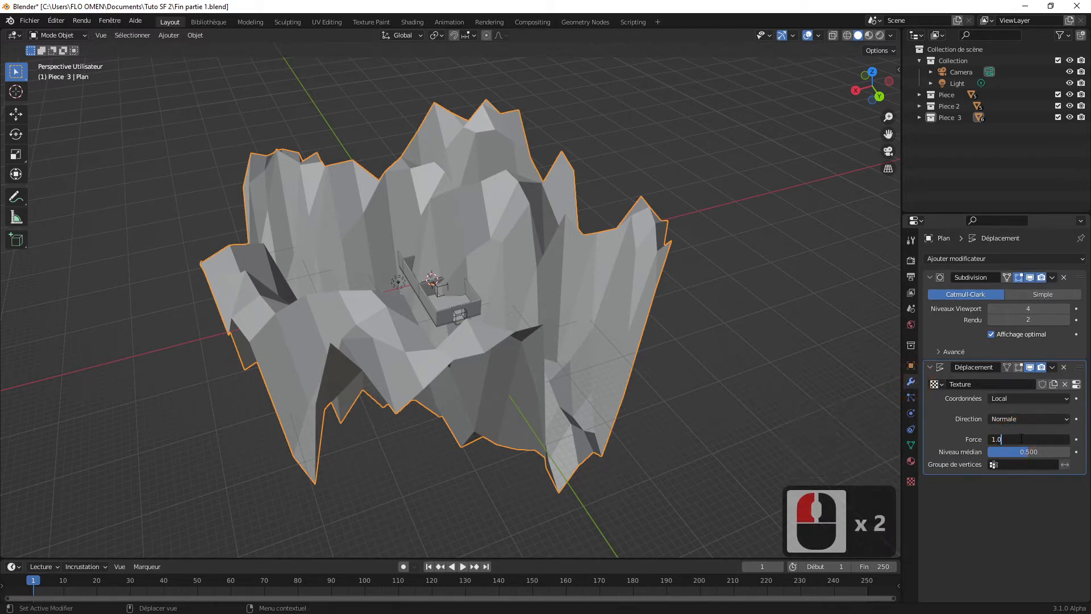
{"action": "left_click", "coordinate": [1020, 438]}
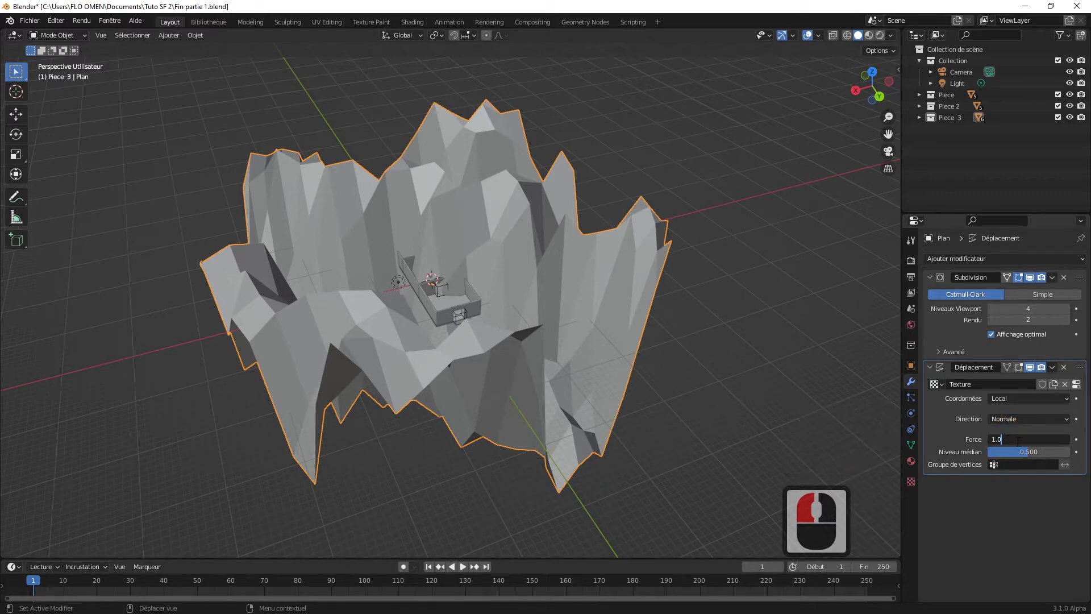
{"action": "type", "text": "/10"}
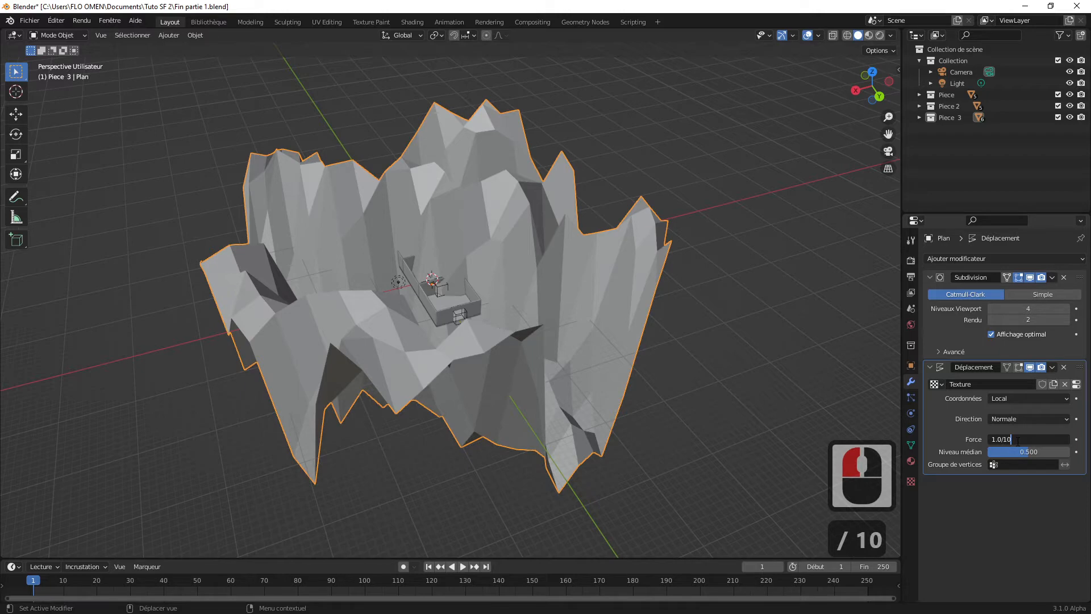
{"action": "key", "text": "Return"}
{"action": "middle_click_drag", "start_coordinate": [602, 294], "coordinate": [561, 287]}
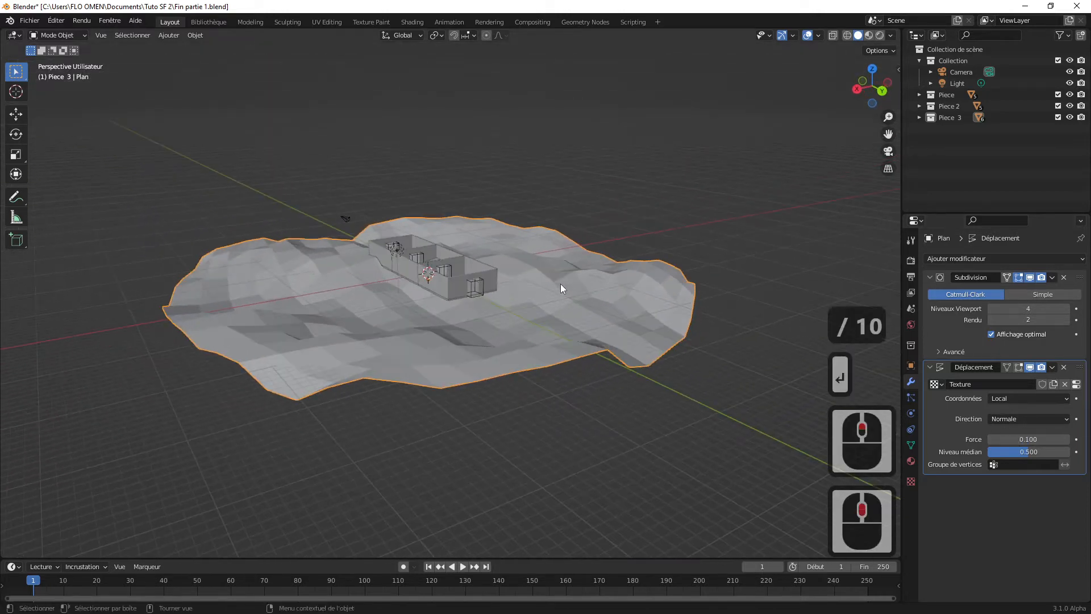
{"action": "scroll", "coordinate": [557, 287], "scroll_direction": "up", "scroll_amount": 3}
{"action": "scroll", "coordinate": [571, 291], "scroll_direction": "down", "scroll_amount": 1}
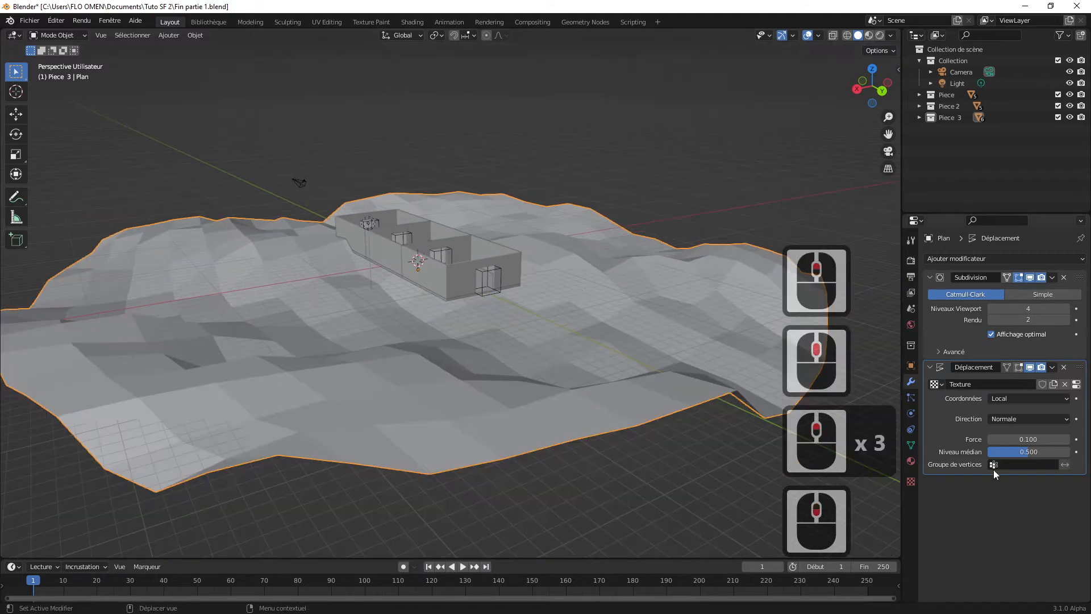
{"action": "left_click", "coordinate": [1033, 439]}
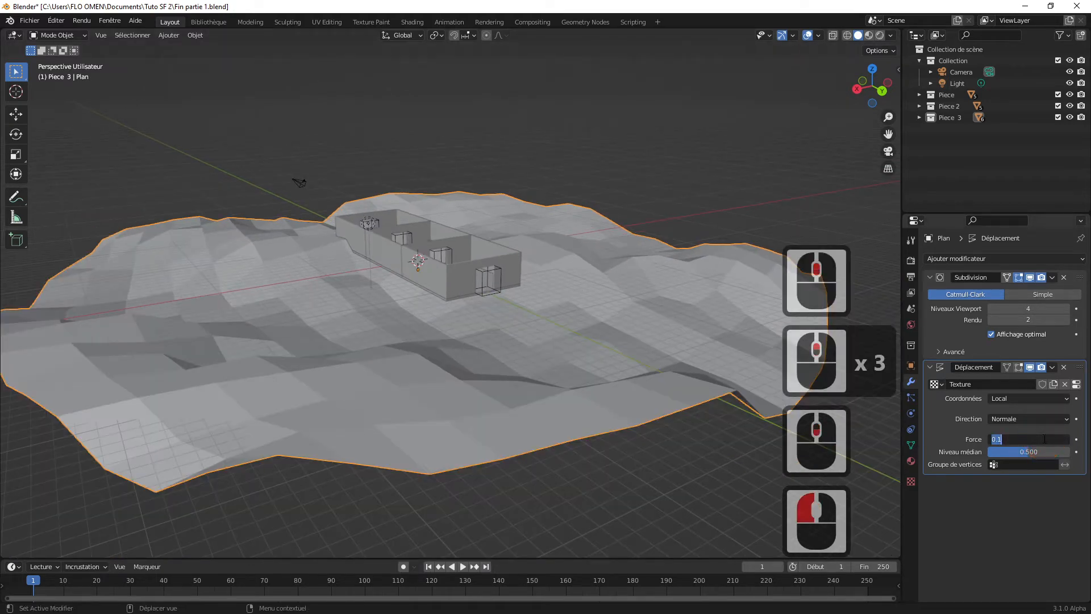
{"action": "type", "text": "0.05"}
{"action": "key", "text": "Return"}
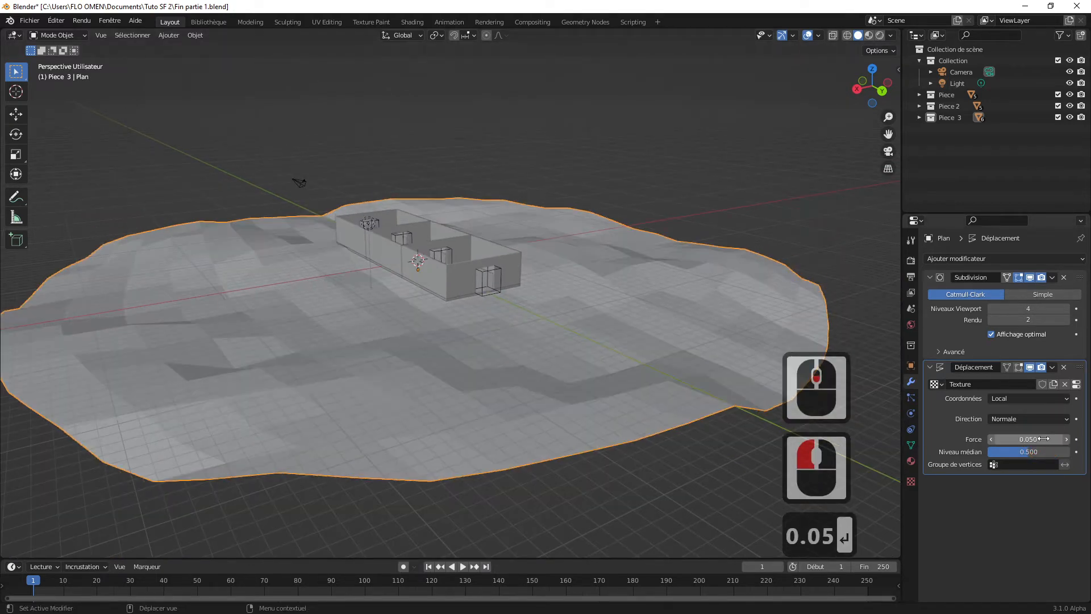
Step: Examine how the displaced terrain meets the building's walls, room floors and far end, from close up and from a distance
{"action": "middle_click_drag", "start_coordinate": [579, 342], "coordinate": [487, 384]}
{"action": "scroll", "coordinate": [550, 344], "scroll_direction": "up", "scroll_amount": 2}
{"action": "scroll", "coordinate": [550, 343], "scroll_direction": "up", "scroll_amount": 2}
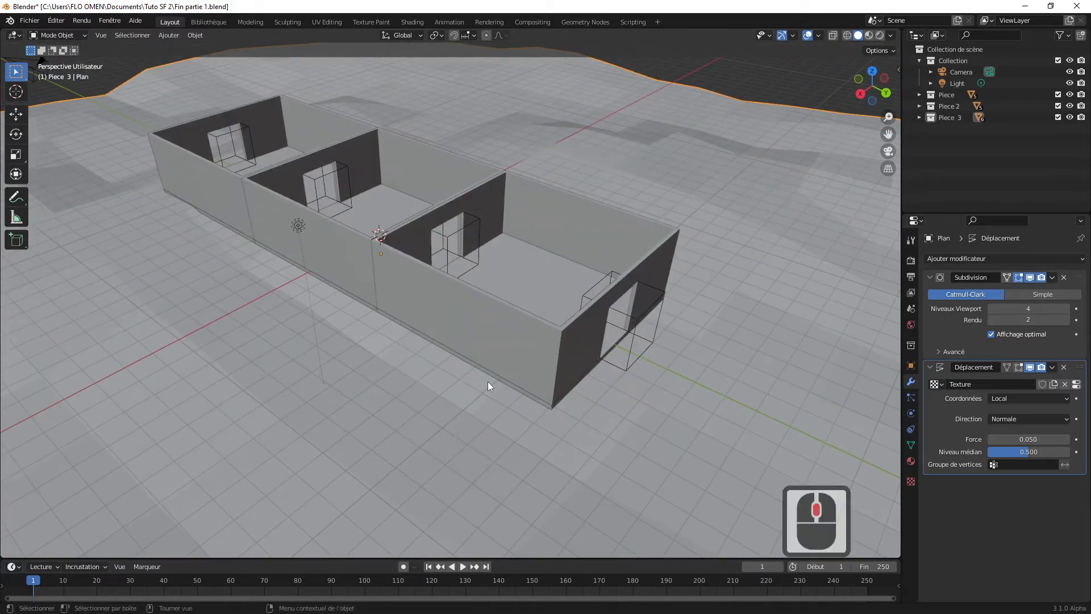
{"action": "middle_click_drag", "start_coordinate": [306, 199], "coordinate": [545, 373], "text": "shift"}
{"action": "scroll", "coordinate": [549, 349], "scroll_direction": "up", "scroll_amount": 3}
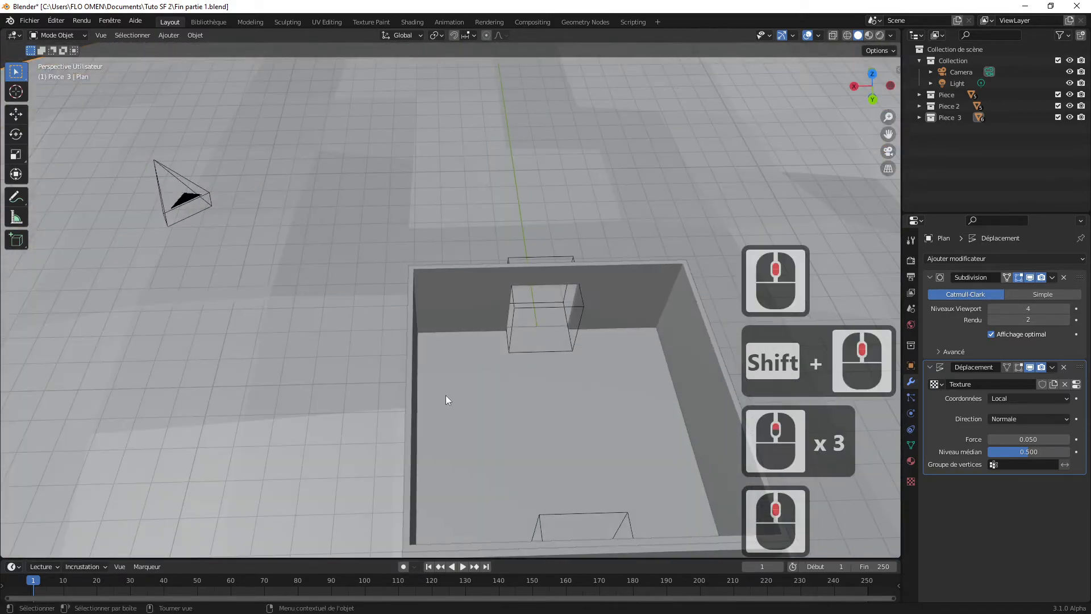
{"action": "scroll", "coordinate": [459, 412], "scroll_direction": "up", "scroll_amount": 4}
{"action": "middle_click_drag", "start_coordinate": [494, 419], "coordinate": [565, 324], "text": "shift"}
{"action": "scroll", "coordinate": [532, 329], "scroll_direction": "down", "scroll_amount": 9}
{"action": "scroll", "coordinate": [588, 329], "scroll_direction": "down", "scroll_amount": 5}
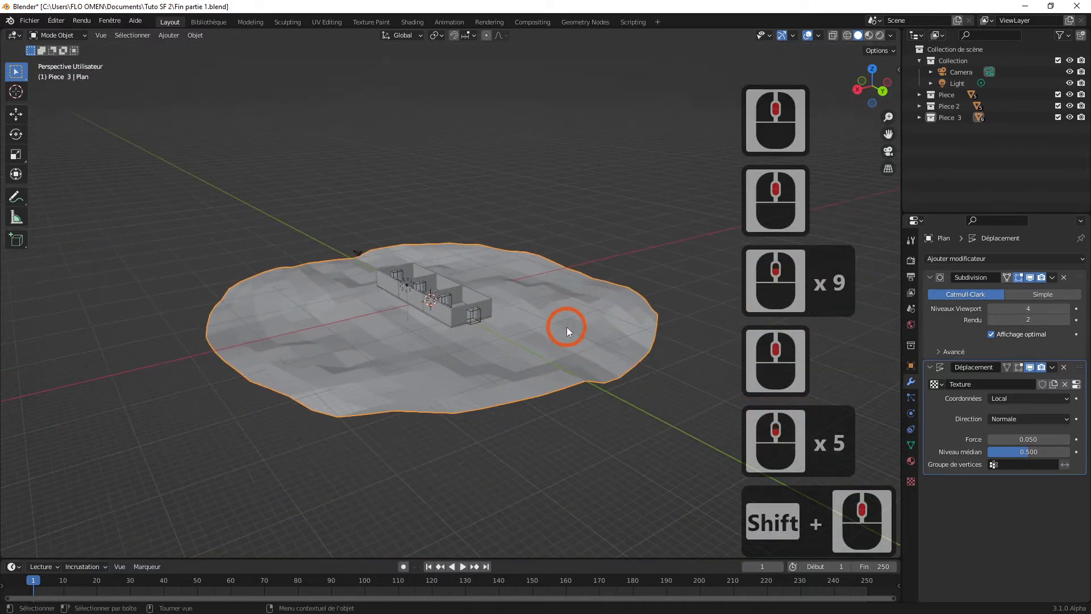
{"action": "scroll", "coordinate": [565, 324], "scroll_direction": "up", "scroll_amount": 2}
Step: Collapse the Displacement modifier's settings and add a second Subdivision Surface modifier after it to smooth the terrain
{"action": "left_click", "coordinate": [929, 368]}
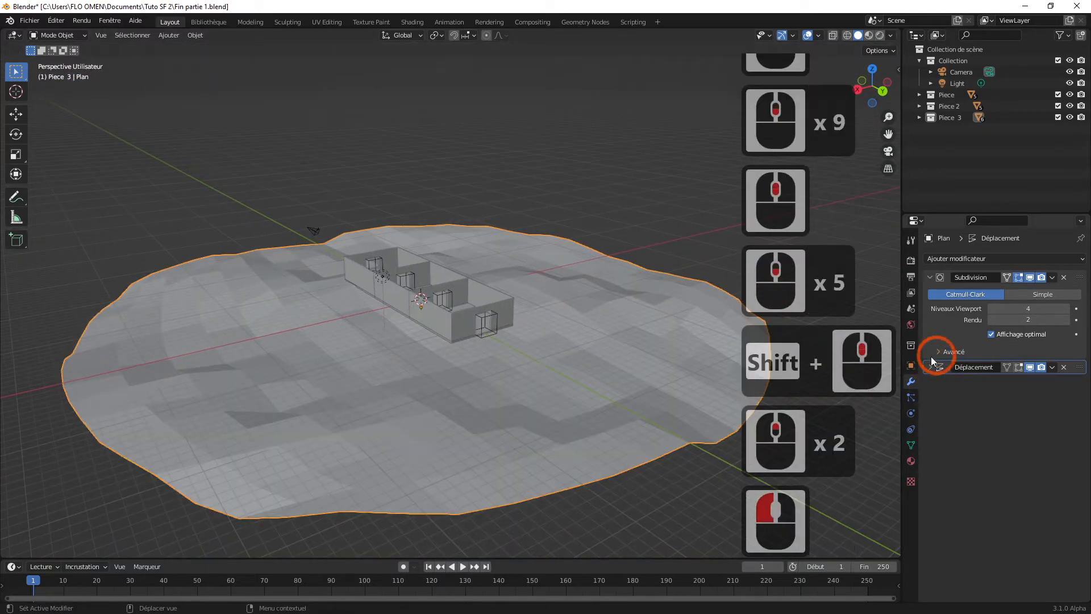
{"action": "left_click", "coordinate": [975, 259]}
{"action": "left_click", "coordinate": [836, 464]}
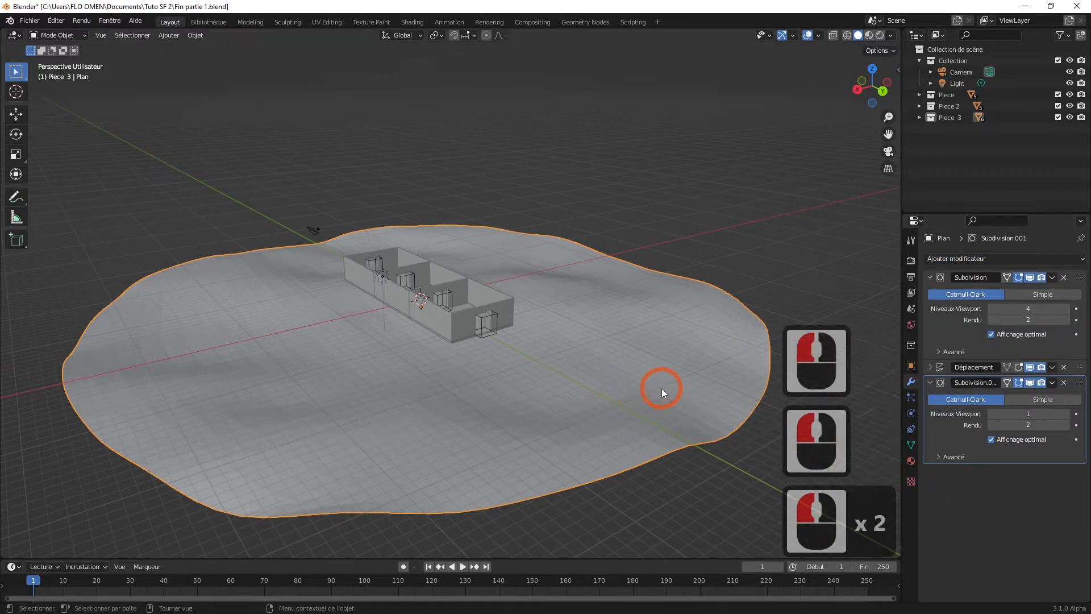
{"action": "mouse_move", "coordinate": [662, 384]}
{"action": "middle_mouse_down"}
{"action": "mouse_move", "coordinate": [689, 365]}
{"action": "mouse_move", "coordinate": [658, 385]}
{"action": "middle_mouse_up"}
{"action": "scroll", "coordinate": [565, 384], "scroll_direction": "up", "scroll_amount": 3}
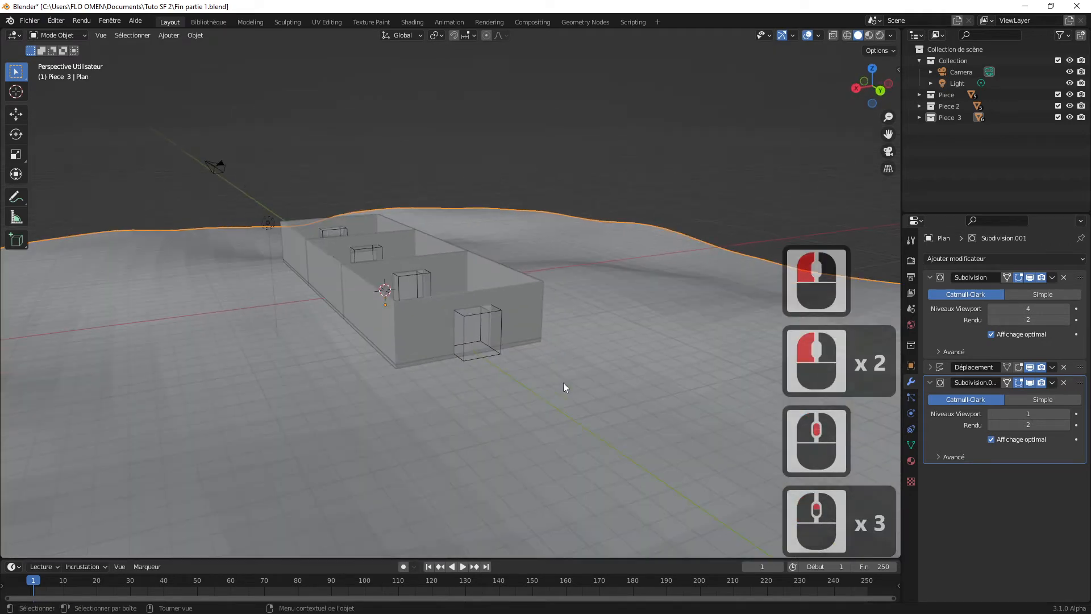
{"action": "scroll", "coordinate": [624, 367], "scroll_direction": "down", "scroll_amount": 3}
Step: Apply smooth shading to the terrain, deselect it and check it around the building
{"action": "right_click", "coordinate": [609, 332]}
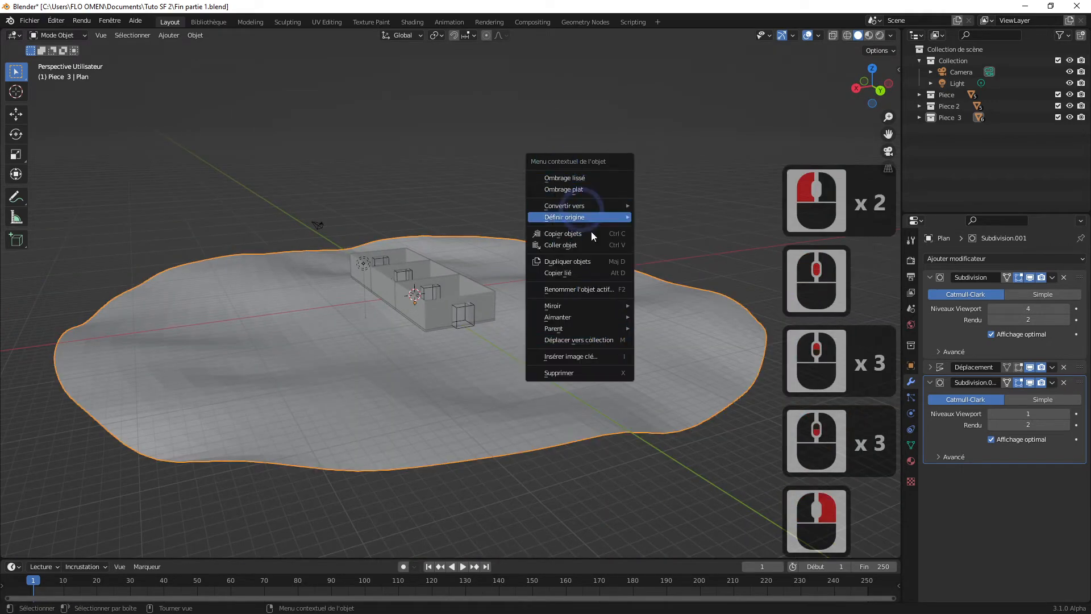
{"action": "right_click", "coordinate": [626, 325]}
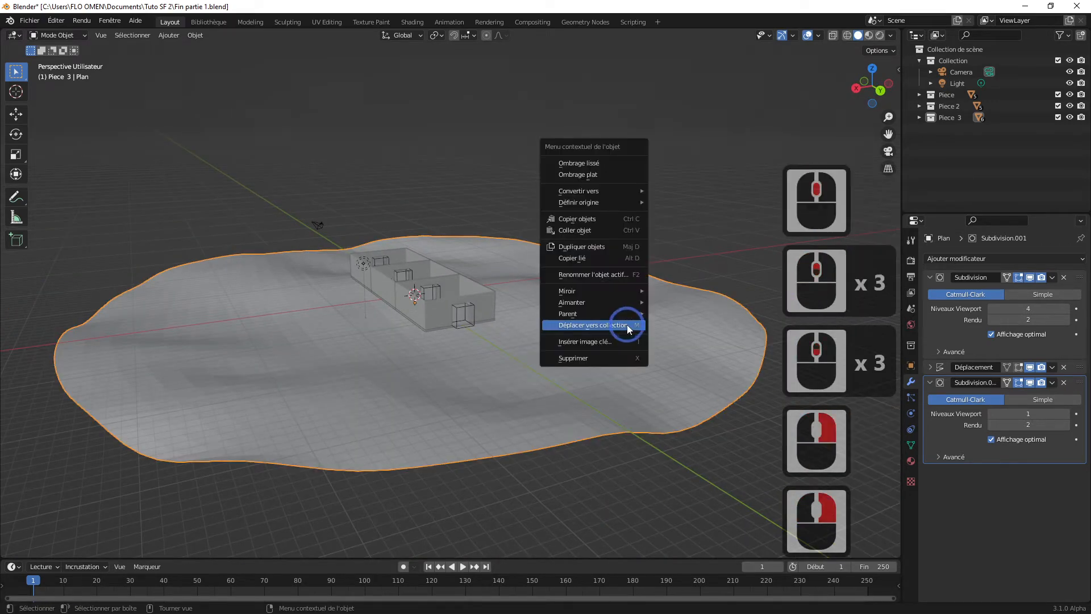
{"action": "left_click", "coordinate": [595, 173]}
{"action": "left_click", "coordinate": [609, 251]}
{"action": "scroll", "coordinate": [411, 381], "scroll_direction": "up", "scroll_amount": 2}
{"action": "middle_click_drag", "start_coordinate": [412, 380], "coordinate": [465, 373]}
{"action": "scroll", "coordinate": [465, 372], "scroll_direction": "up", "scroll_amount": 2}
{"action": "scroll", "coordinate": [493, 375], "scroll_direction": "up", "scroll_amount": 2}
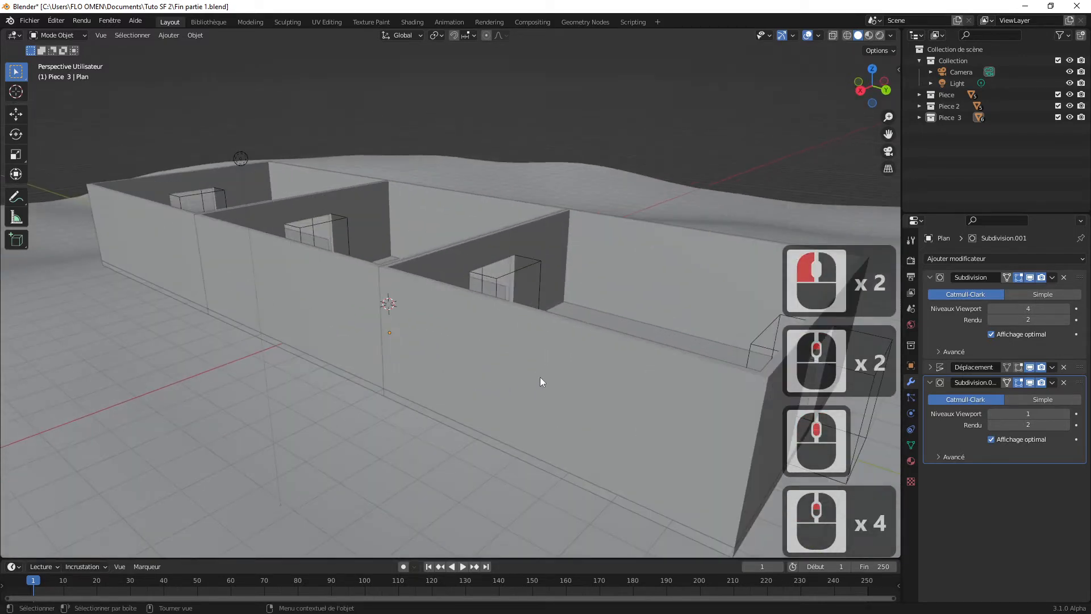
{"action": "middle_click_drag", "start_coordinate": [540, 377], "coordinate": [562, 383]}
{"action": "scroll", "coordinate": [563, 383], "scroll_direction": "down", "scroll_amount": 3}
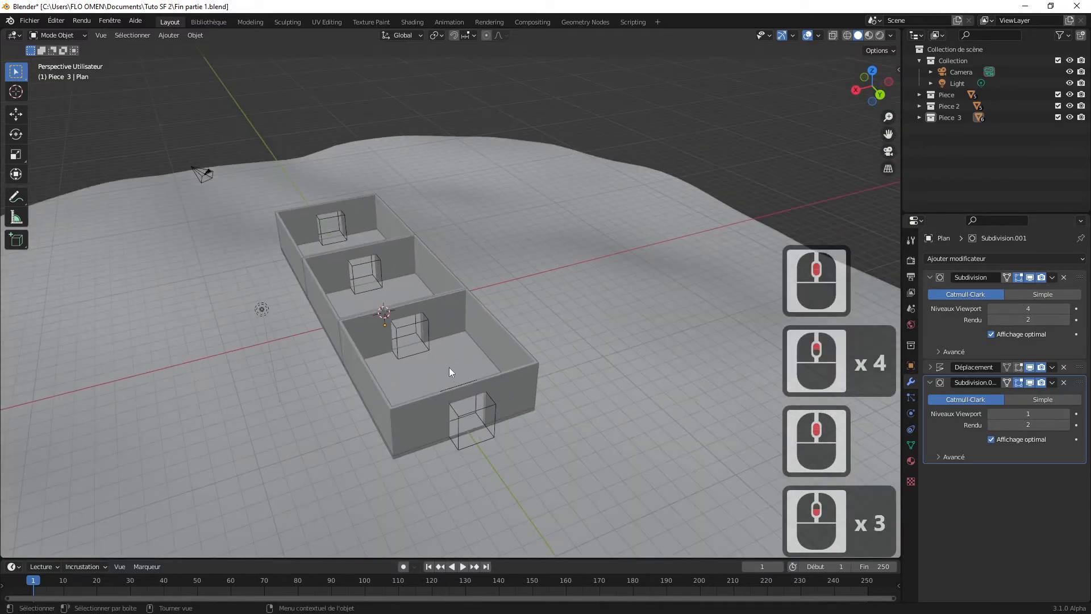
{"action": "middle_click_drag", "start_coordinate": [449, 367], "coordinate": [396, 316]}
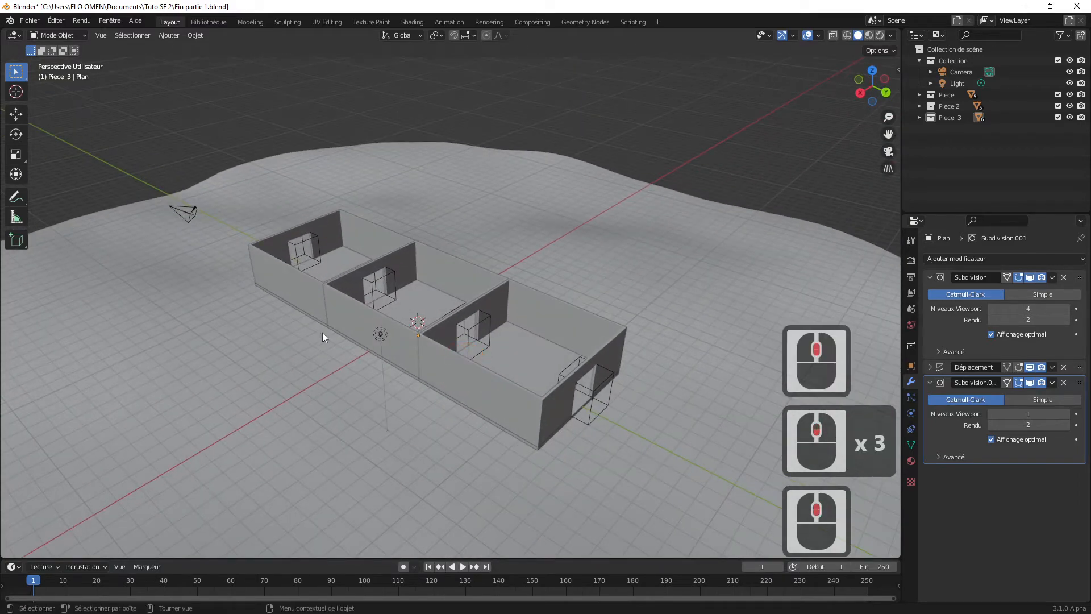
Step: Select the middle room's floor and walls together
{"action": "left_click", "coordinate": [406, 314]}
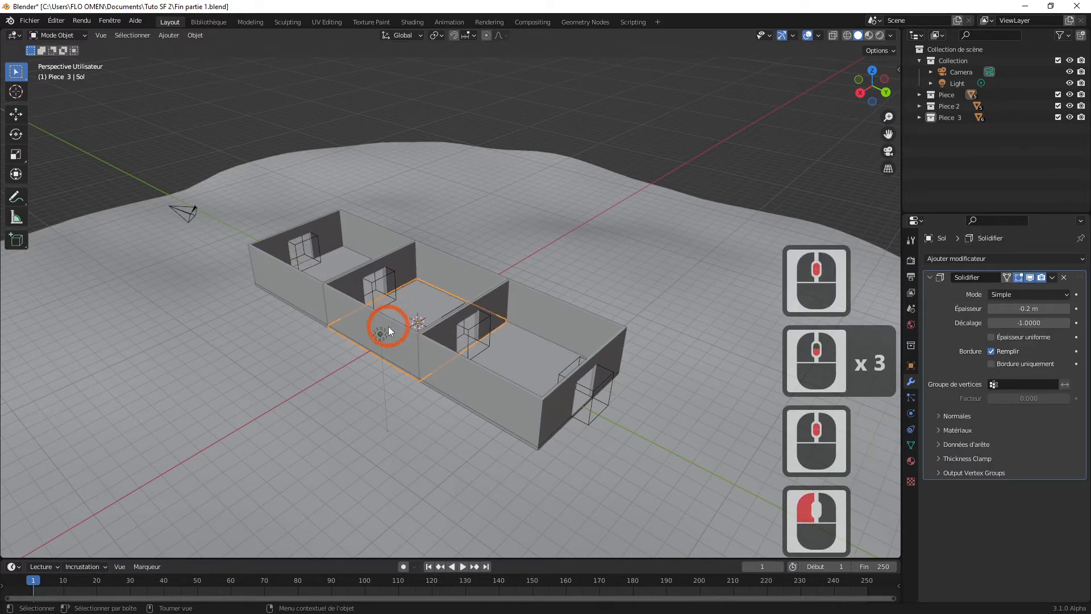
{"action": "scroll", "coordinate": [388, 326], "scroll_direction": "up", "scroll_amount": 3}
{"action": "middle_click_drag", "start_coordinate": [447, 319], "coordinate": [449, 322], "text": "shift"}
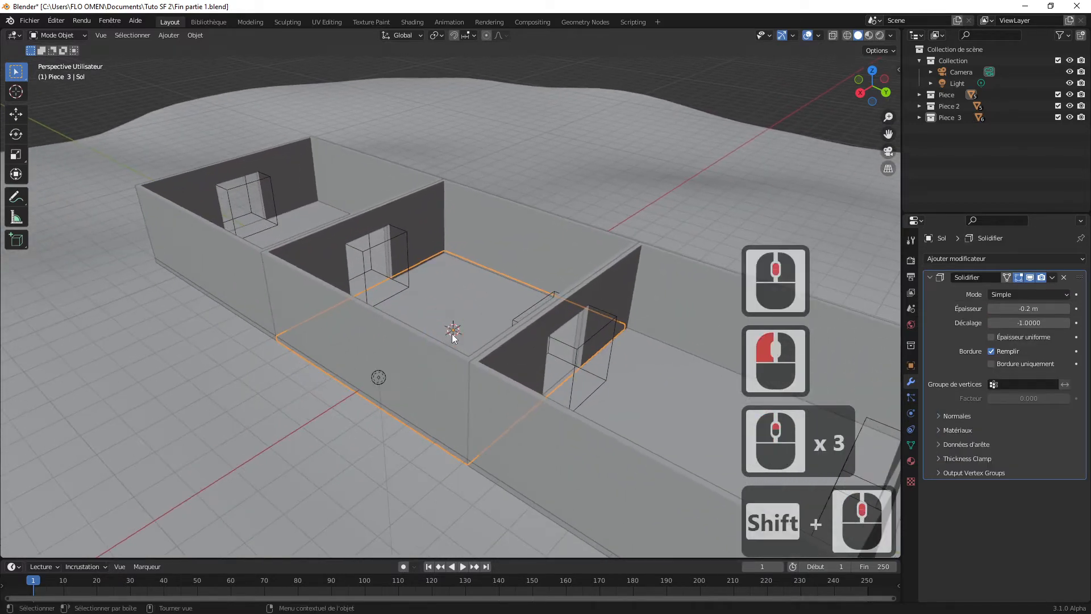
{"action": "left_click", "coordinate": [373, 332], "text": "shift"}
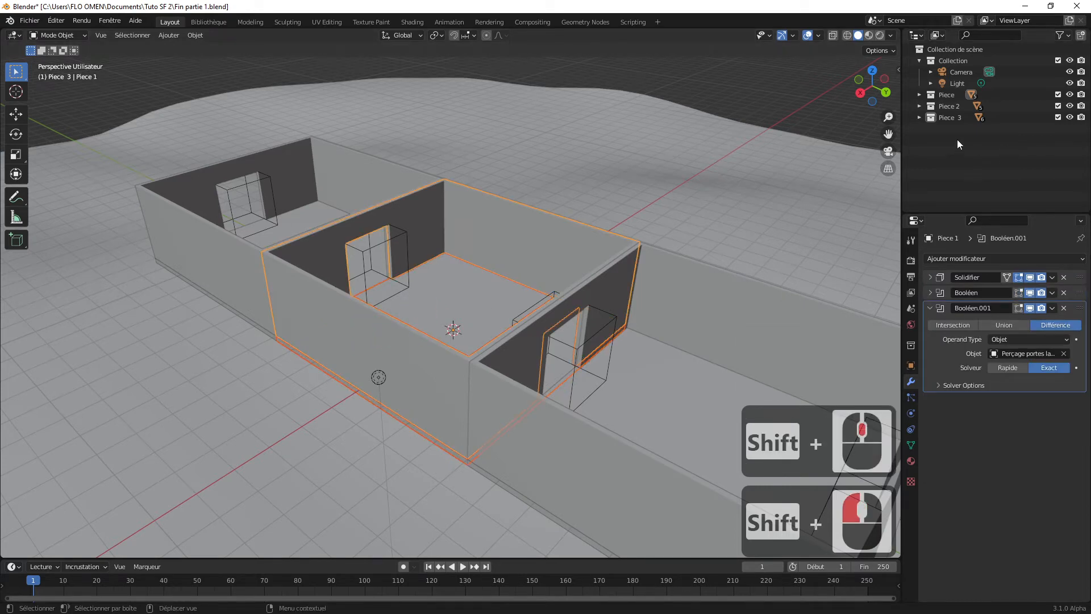
Step: Select the objects of the Piece 2 and Piece 3 collections in turn to identify which room each one holds
{"action": "double_click", "coordinate": [951, 108]}
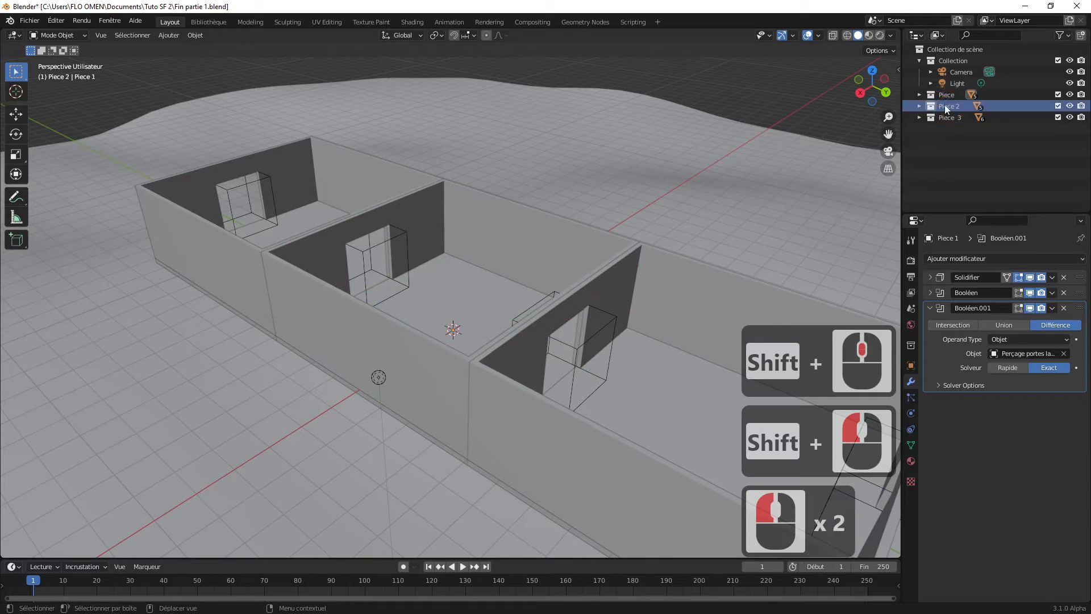
{"action": "right_click", "coordinate": [945, 108]}
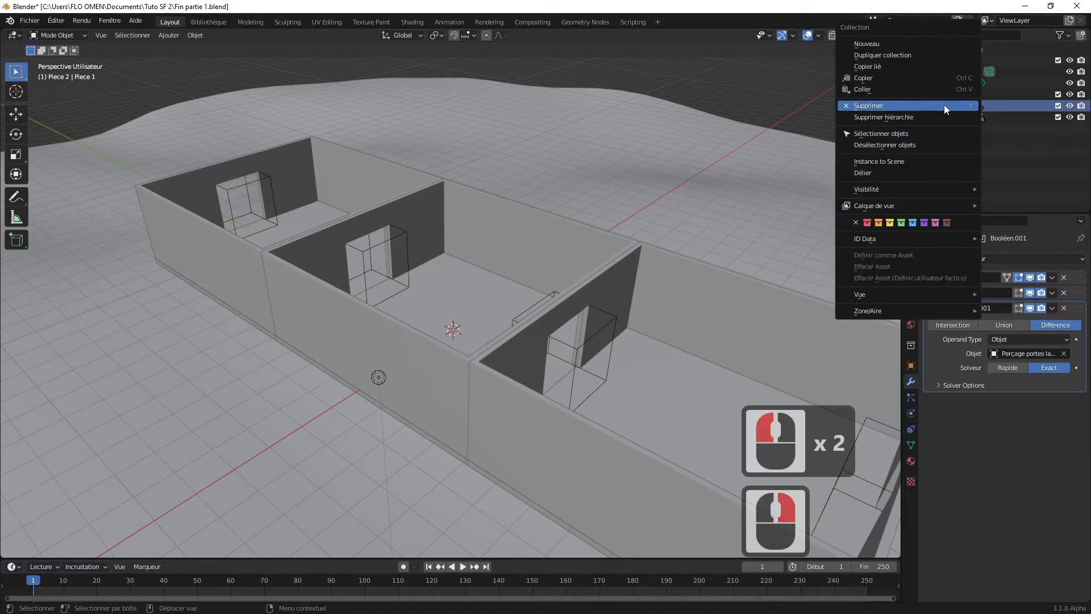
{"action": "left_click", "coordinate": [891, 133]}
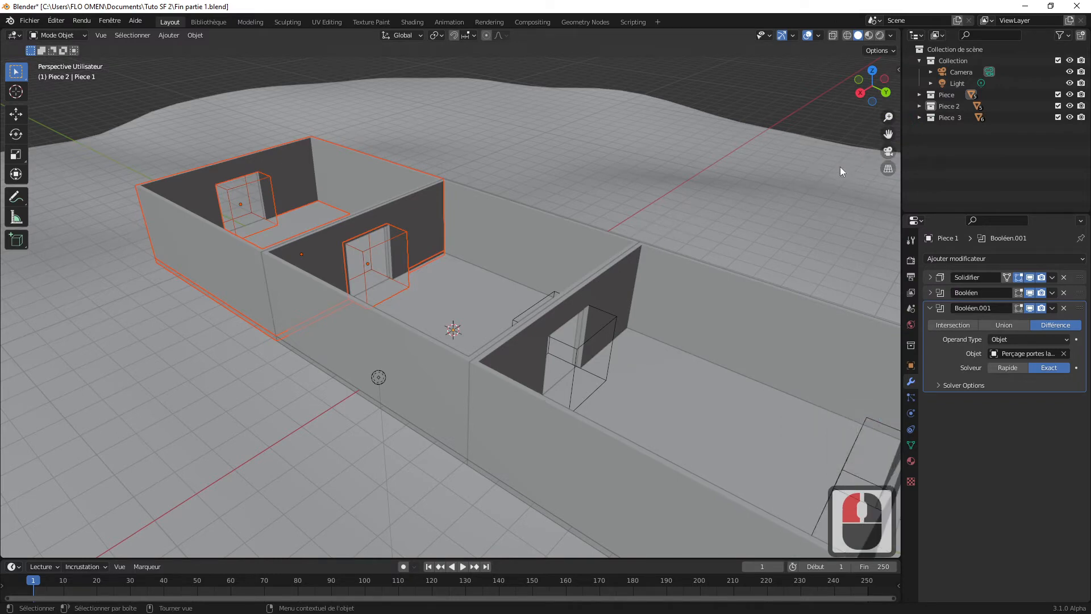
{"action": "left_click", "coordinate": [530, 236]}
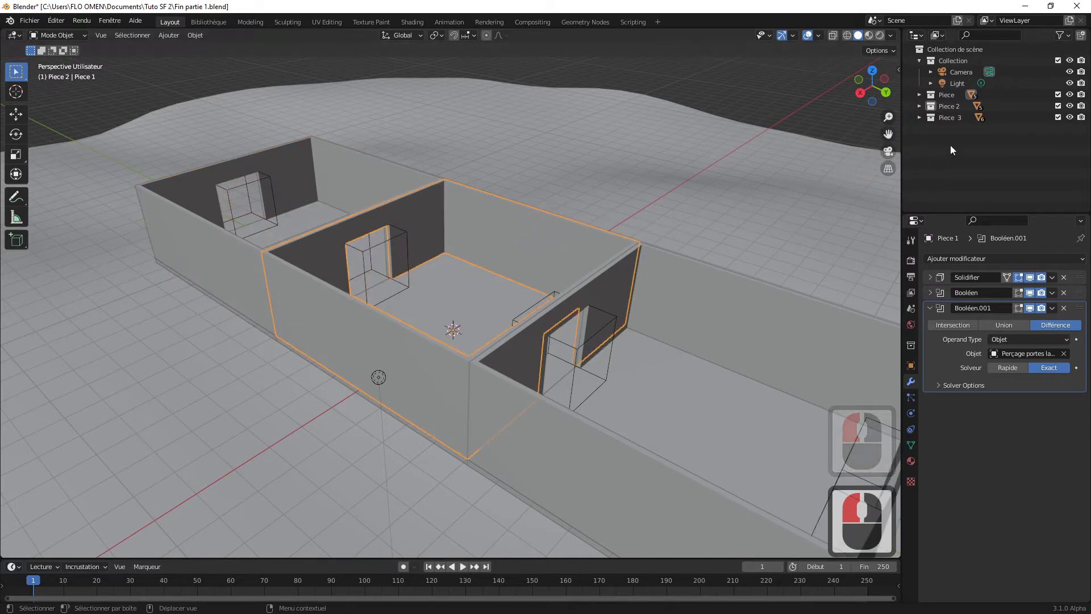
{"action": "left_click", "coordinate": [946, 107]}
{"action": "left_click", "coordinate": [956, 117]}
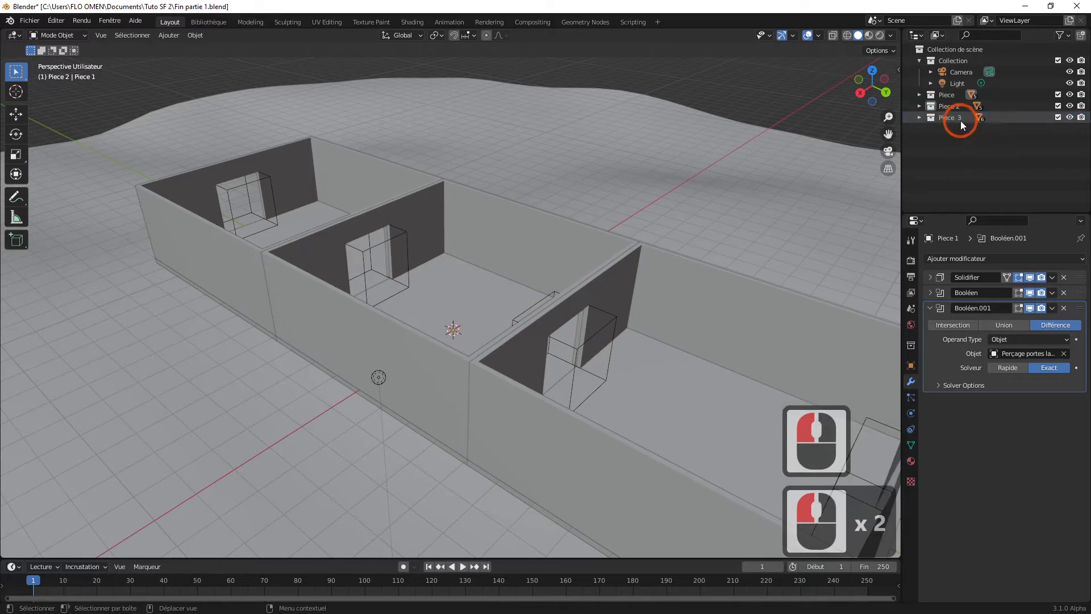
{"action": "left_click", "coordinate": [955, 119]}
{"action": "right_click", "coordinate": [955, 120]}
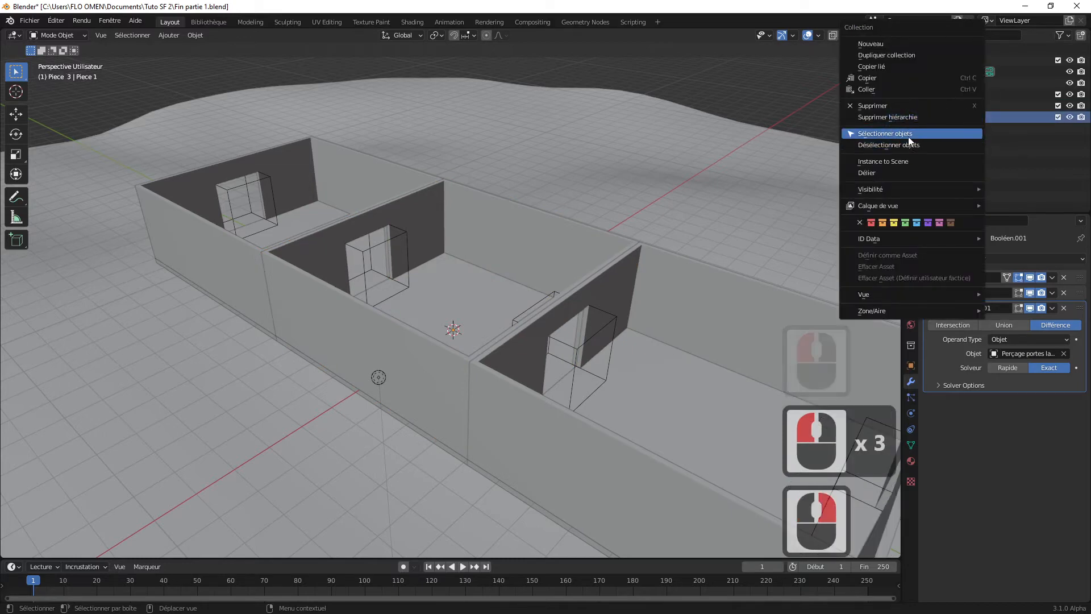
{"action": "left_click", "coordinate": [909, 133]}
Step: Rename the Piece collection as "Piece milieu"
{"action": "left_click", "coordinate": [946, 96]}
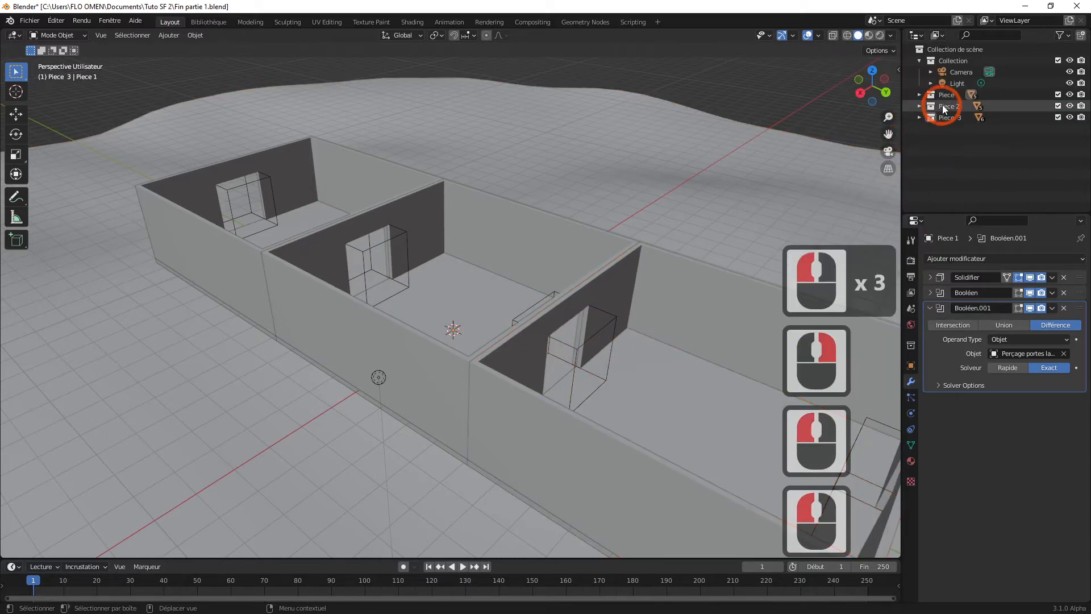
{"action": "left_click", "coordinate": [947, 96]}
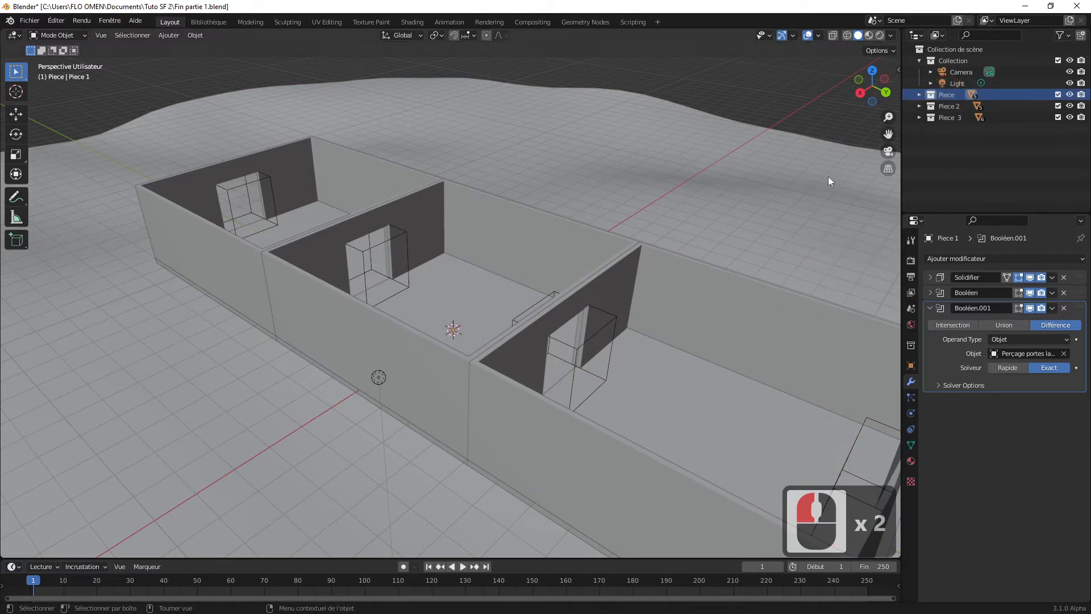
{"action": "double_click", "coordinate": [948, 96]}
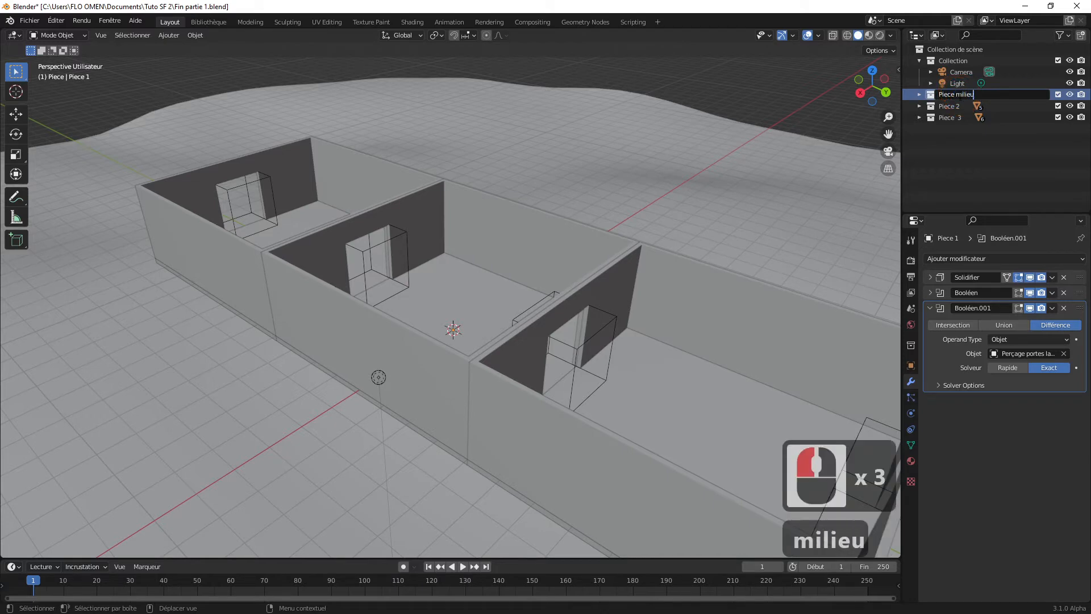
{"action": "left_click", "coordinate": [957, 161]}
Step: Expand the Piece milieu collection and unhide the middle room's ceiling, Plafond
{"action": "left_click", "coordinate": [496, 265]}
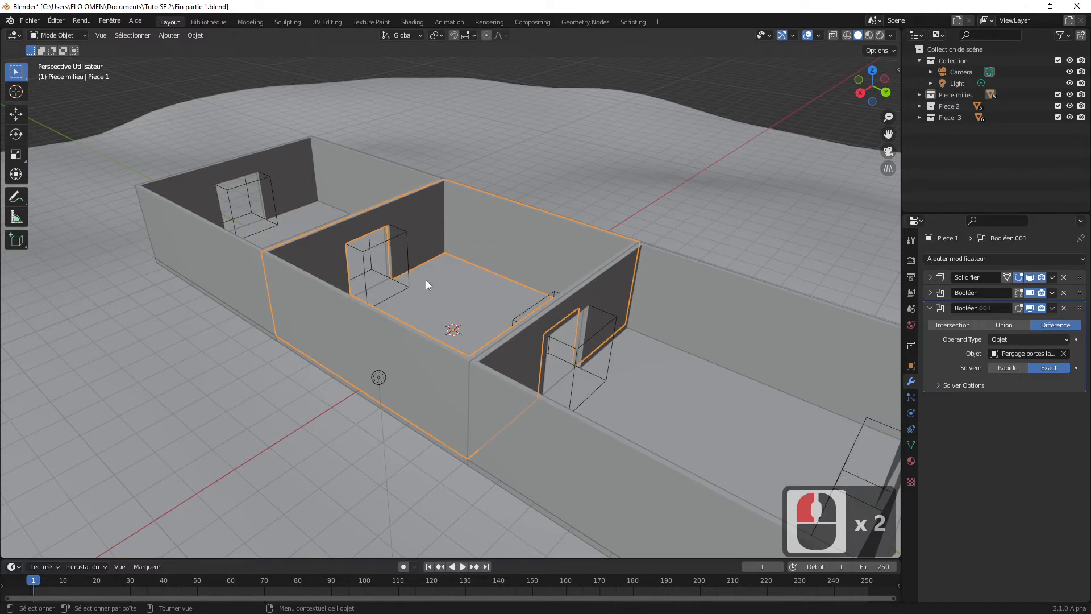
{"action": "mouse_move", "coordinate": [469, 285]}
{"action": "middle_mouse_down"}
{"action": "mouse_move", "coordinate": [441, 295]}
{"action": "mouse_move", "coordinate": [451, 292]}
{"action": "middle_mouse_up"}
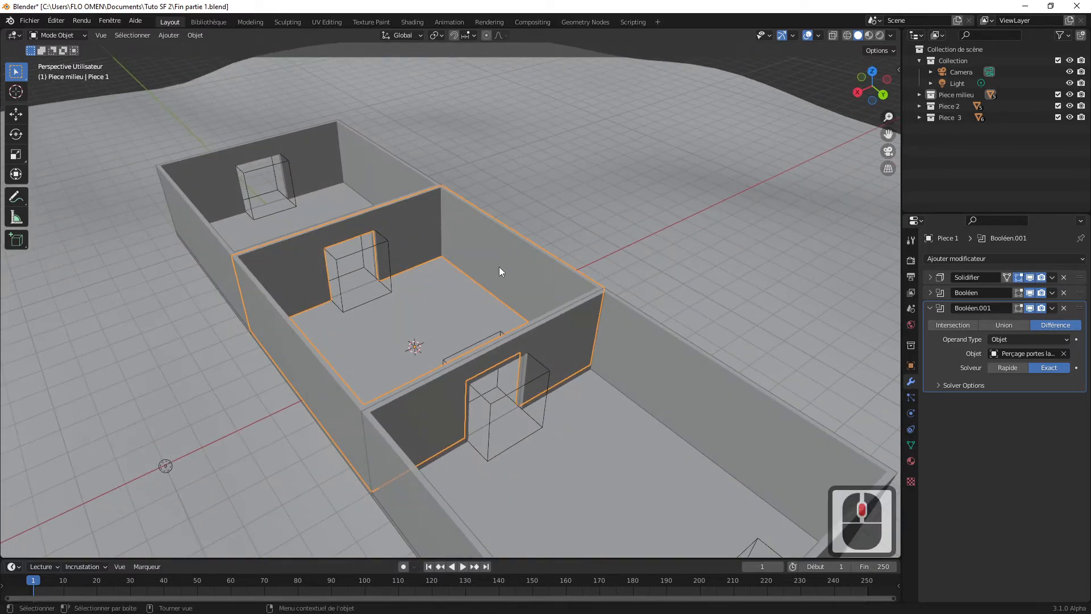
{"action": "left_click", "coordinate": [441, 303], "text": "shift"}
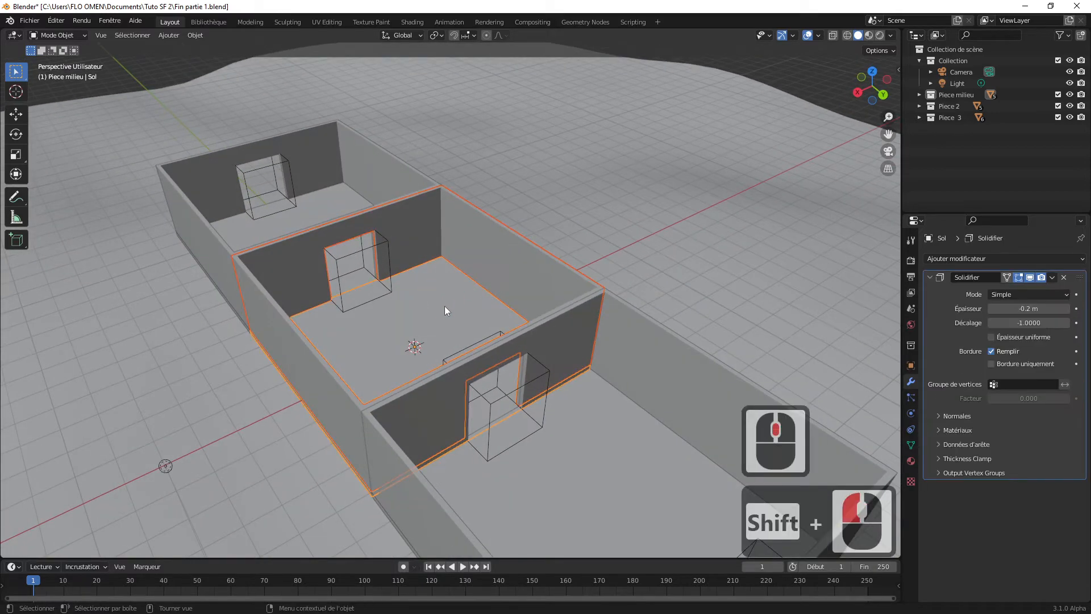
{"action": "left_click", "coordinate": [920, 94]}
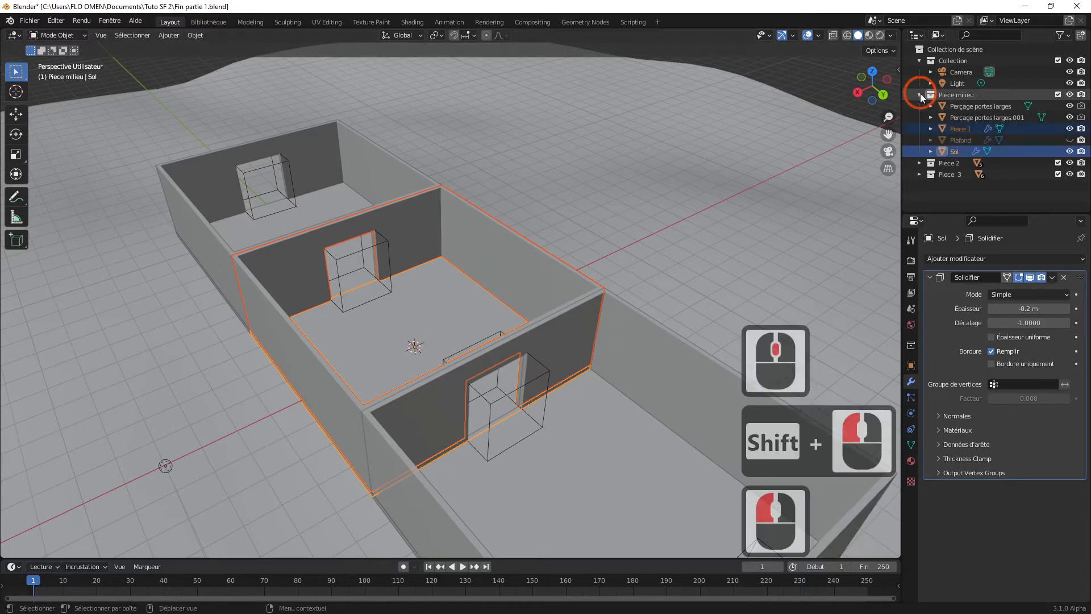
{"action": "left_click", "coordinate": [962, 141], "text": "shift"}
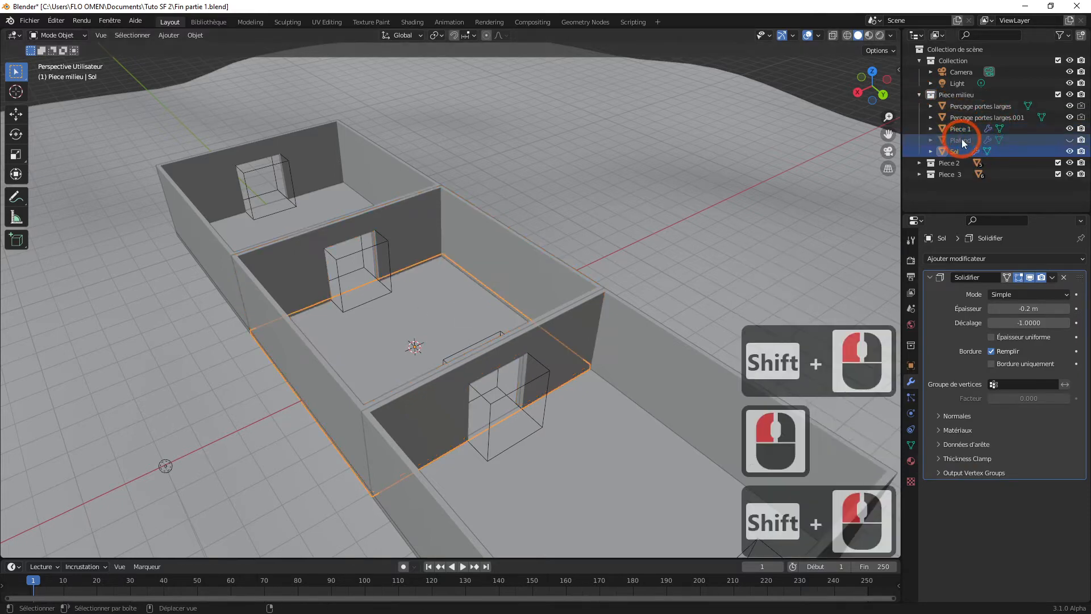
{"action": "left_click", "coordinate": [1069, 140]}
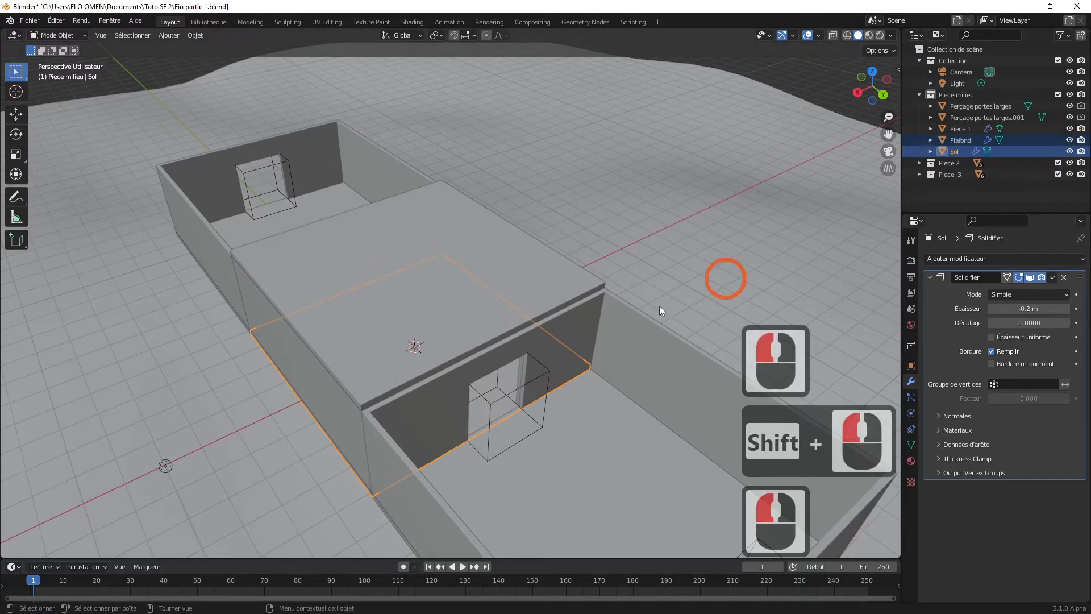
Step: Select the middle room's ceiling, walls and floor and scale them together by 2 along the global X axis
{"action": "middle_click_drag", "start_coordinate": [723, 275], "coordinate": [461, 364]}
{"action": "left_click", "coordinate": [514, 271]}
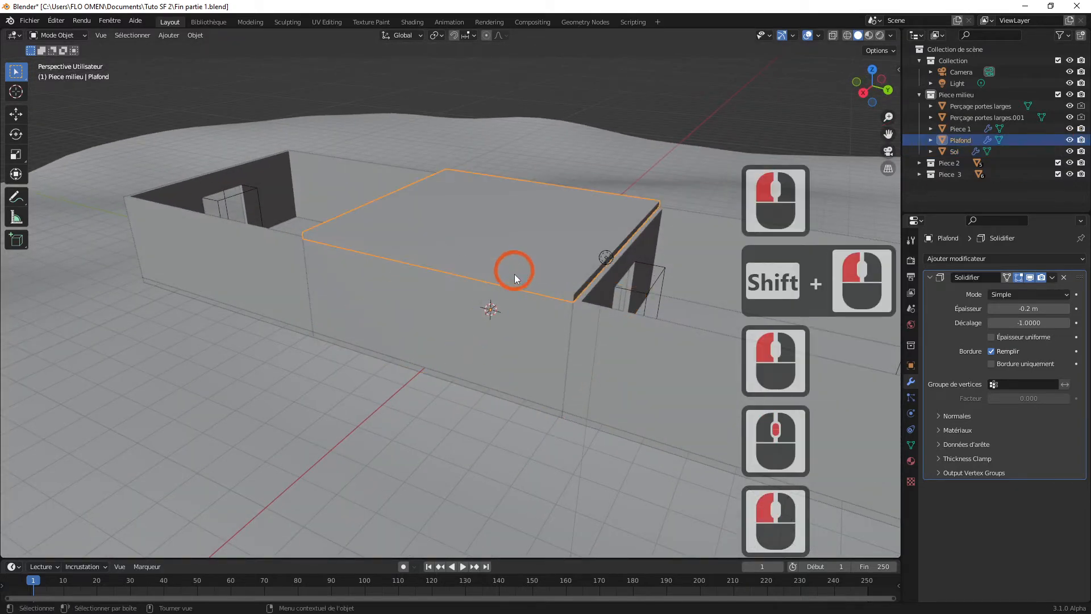
{"action": "left_click", "coordinate": [510, 334], "text": "shift"}
{"action": "middle_click_drag", "start_coordinate": [509, 334], "coordinate": [482, 336]}
{"action": "left_click", "coordinate": [465, 339], "text": "shift"}
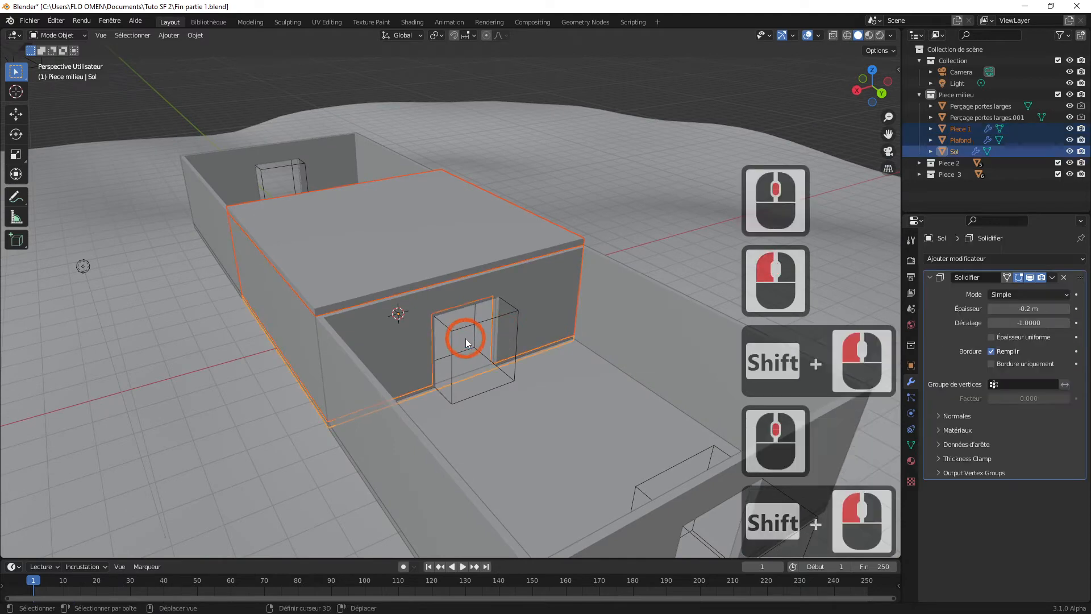
{"action": "scroll", "coordinate": [455, 358], "scroll_direction": "down", "scroll_amount": 3}
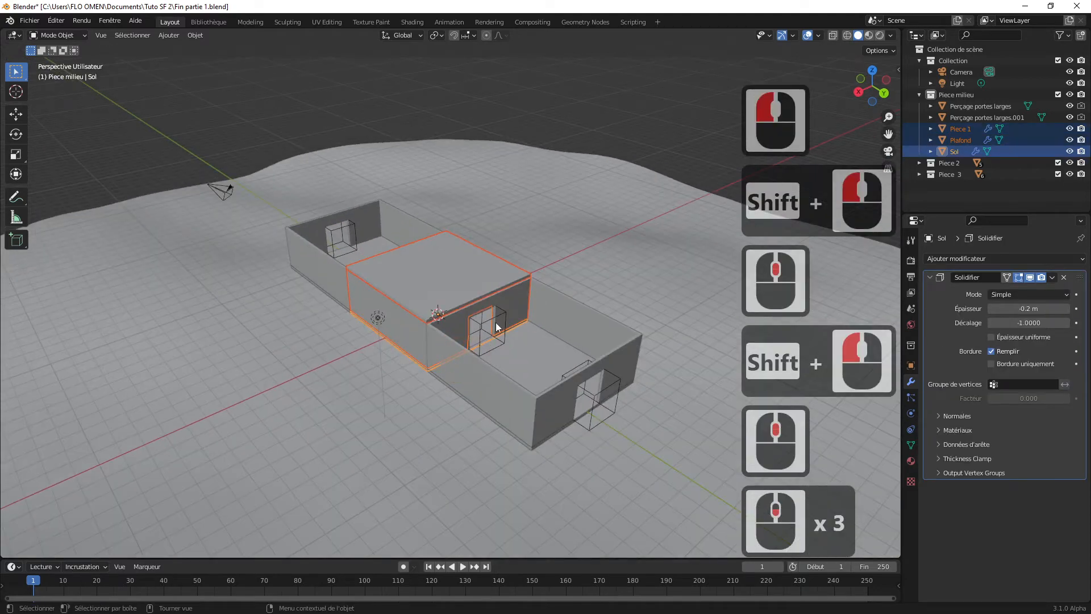
{"action": "middle_click_drag", "start_coordinate": [455, 360], "coordinate": [493, 318]}
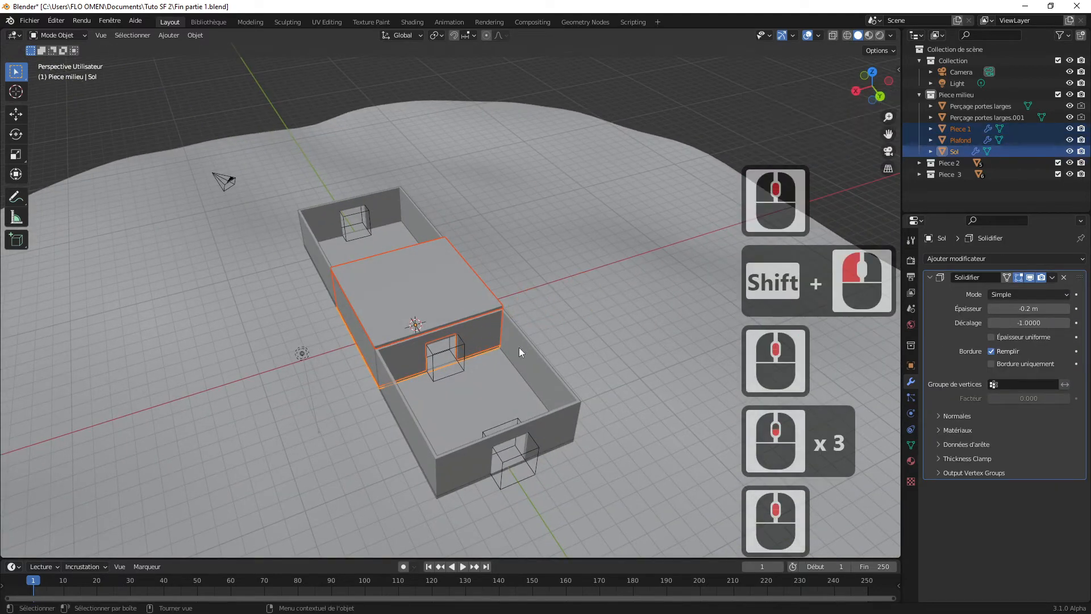
{"action": "key", "text": "s"}
{"action": "key", "text": "x"}
{"action": "key", "text": "2"}
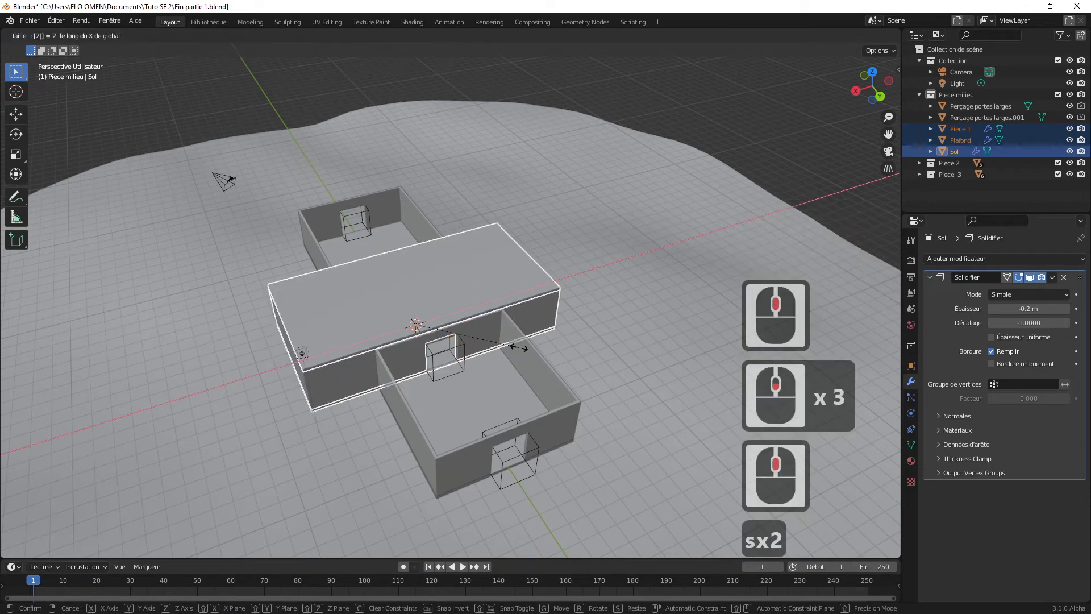
{"action": "left_click", "coordinate": [519, 346]}
{"action": "left_click", "coordinate": [519, 347]}
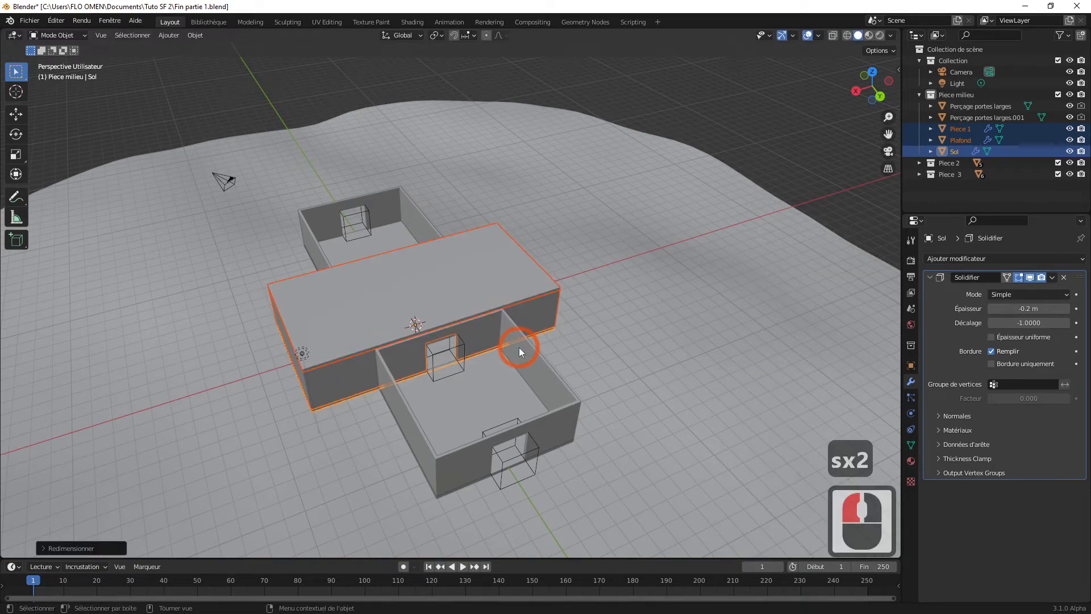
Step: Deselect everything and examine the widened middle room and its neighbouring open room from several angles and distances
{"action": "middle_click_drag", "start_coordinate": [377, 367], "coordinate": [372, 342]}
{"action": "left_click", "coordinate": [690, 139]}
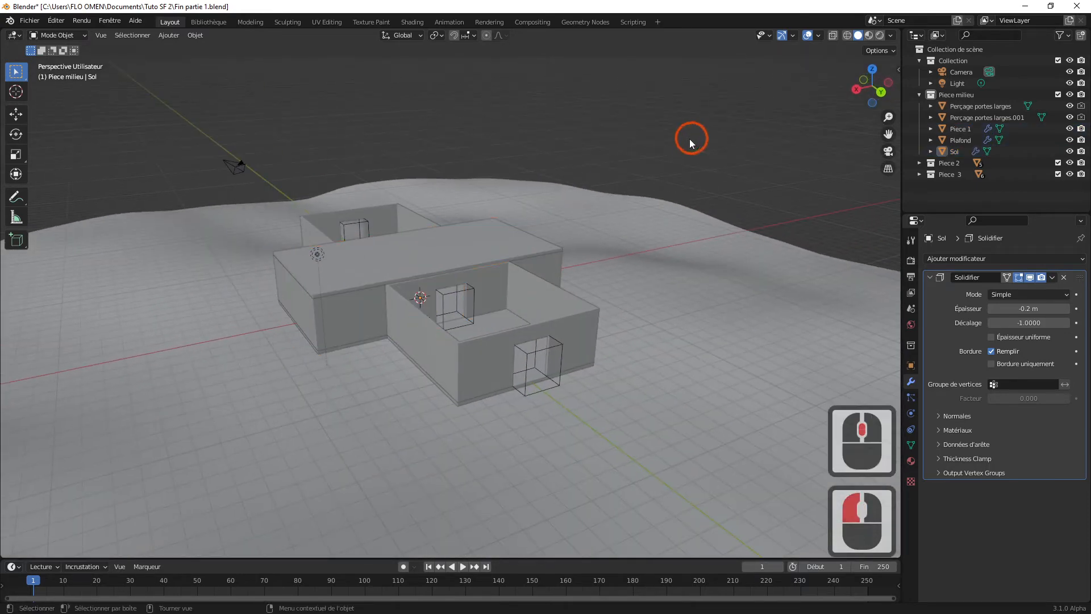
{"action": "middle_click_drag", "start_coordinate": [413, 276], "coordinate": [498, 287]}
{"action": "scroll", "coordinate": [486, 245], "scroll_direction": "down", "scroll_amount": 2}
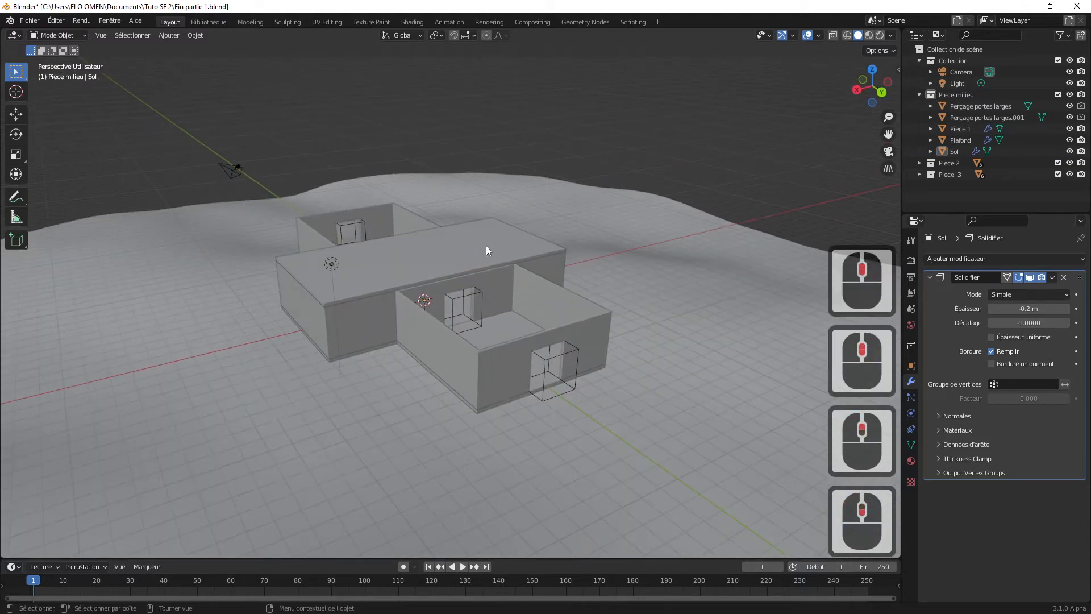
{"action": "middle_click_drag", "start_coordinate": [706, 146], "coordinate": [509, 345]}
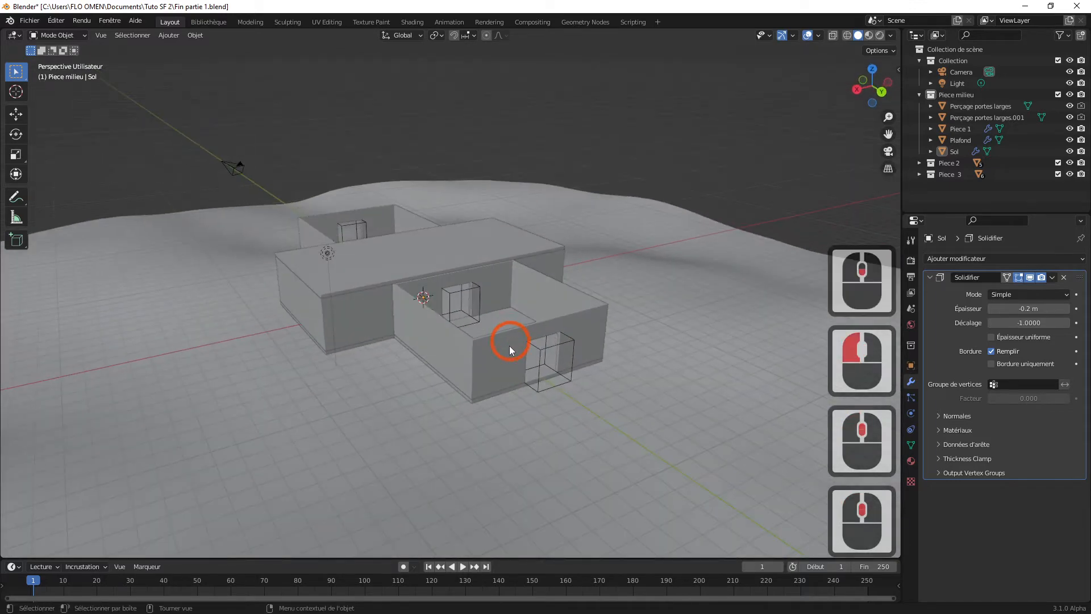
{"action": "scroll", "coordinate": [546, 364], "scroll_direction": "up", "scroll_amount": 2}
{"action": "middle_click_drag", "start_coordinate": [608, 383], "coordinate": [571, 281], "text": "shift"}
{"action": "middle_click_drag", "start_coordinate": [506, 319], "coordinate": [529, 313]}
{"action": "middle_click_drag", "start_coordinate": [584, 224], "coordinate": [623, 199]}
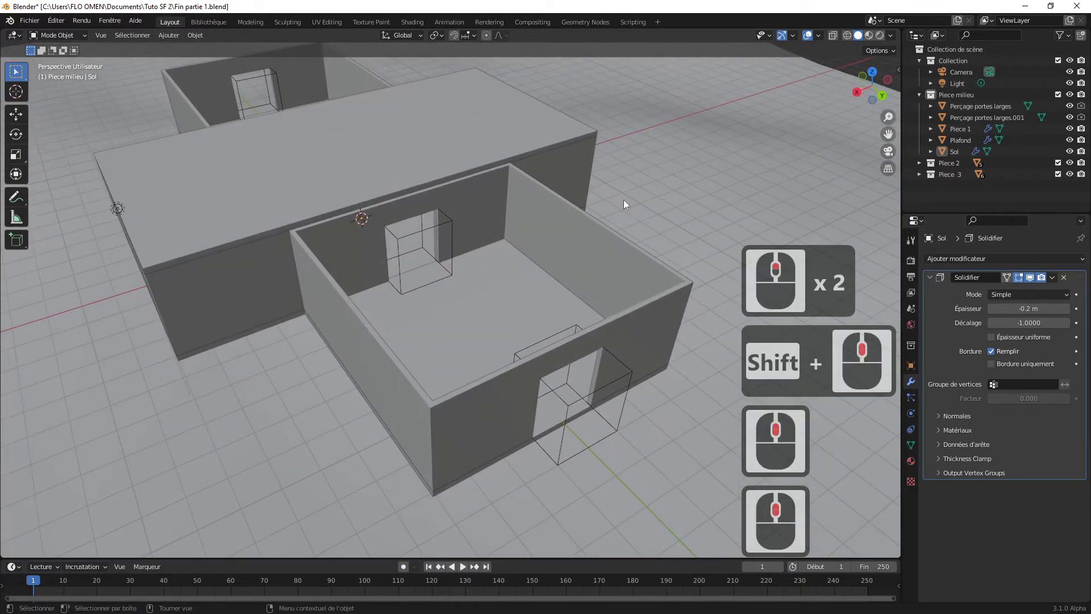
{"action": "scroll", "coordinate": [658, 183], "scroll_direction": "down", "scroll_amount": 3}
Step: Add a mesh cylinder to the scene and set its vertex count to 8
{"action": "left_click", "coordinate": [135, 235]}
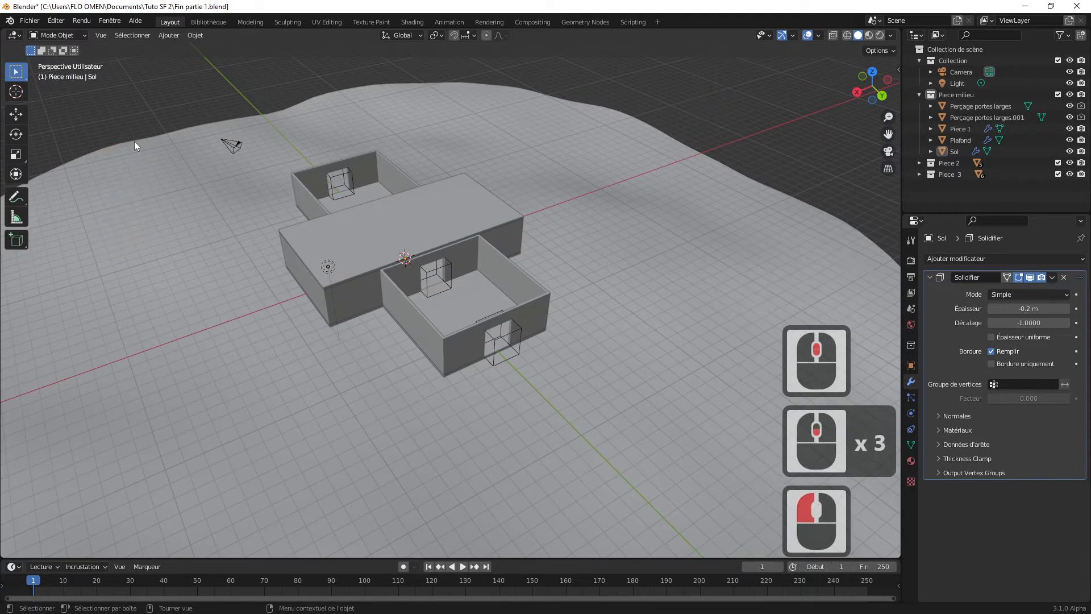
{"action": "left_click", "coordinate": [167, 36]}
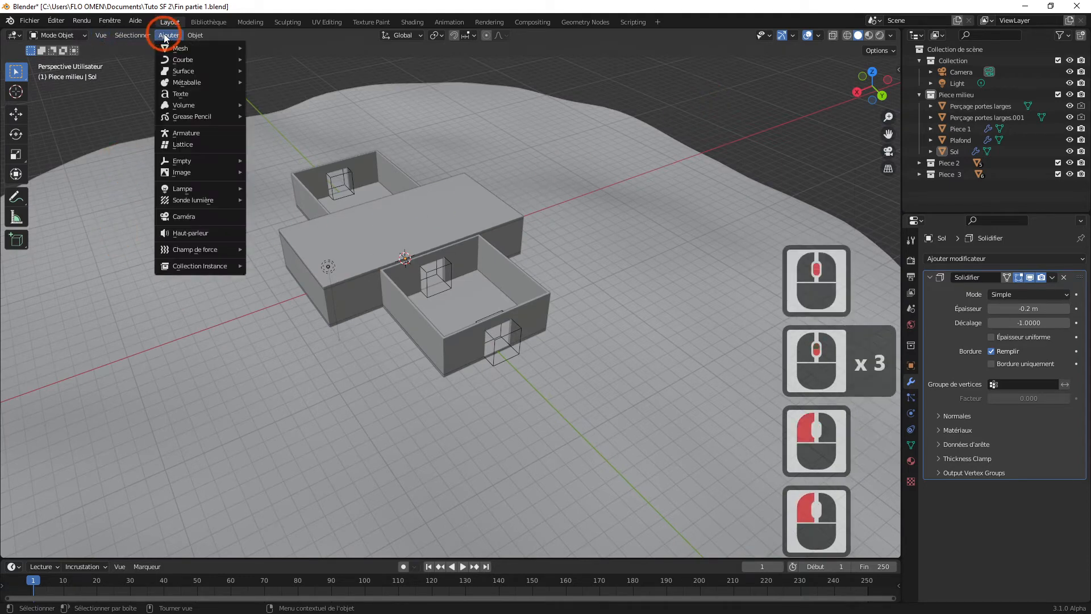
{"action": "mouse_move", "coordinate": [183, 50]}
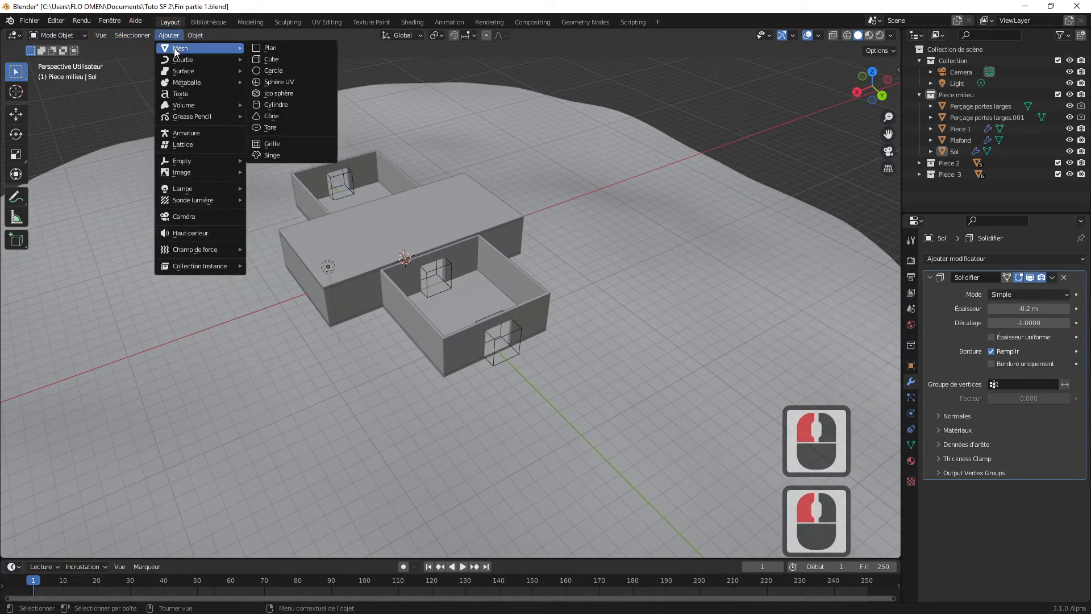
{"action": "left_click", "coordinate": [277, 105]}
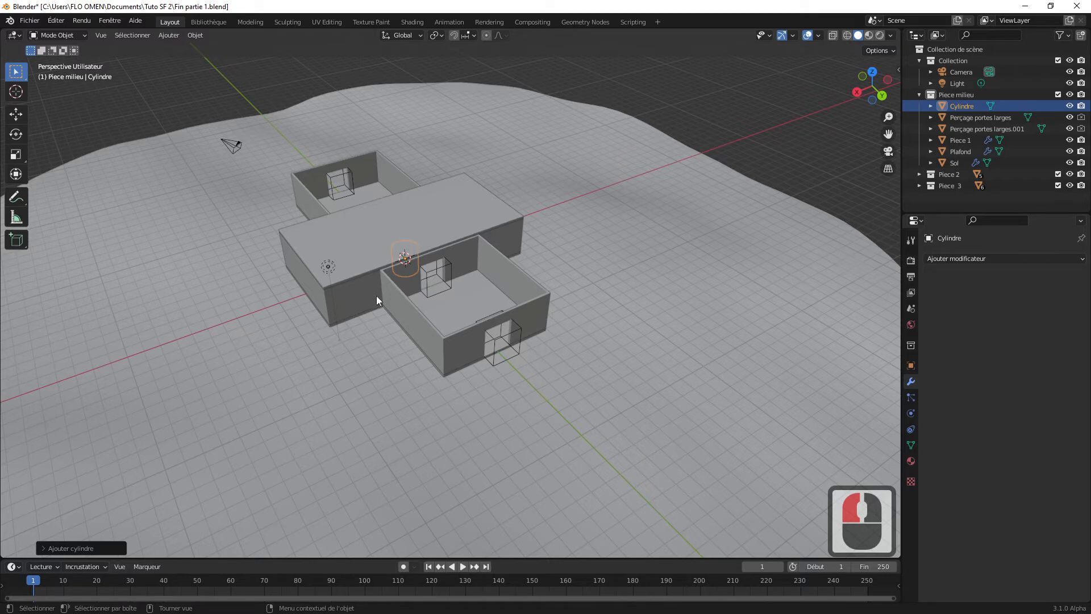
{"action": "left_click", "coordinate": [45, 549]}
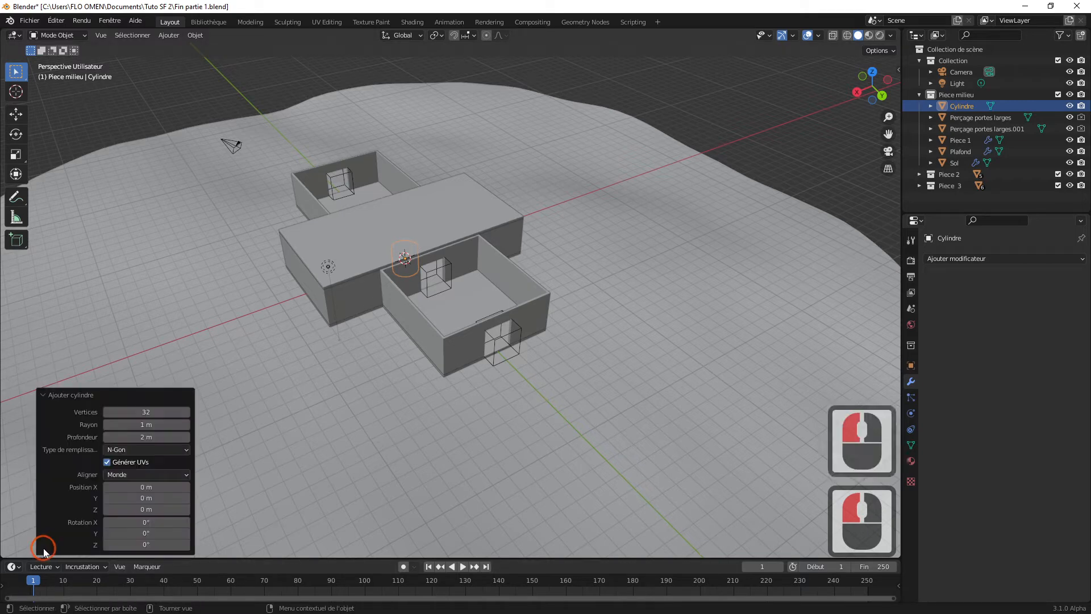
{"action": "left_click", "coordinate": [154, 412]}
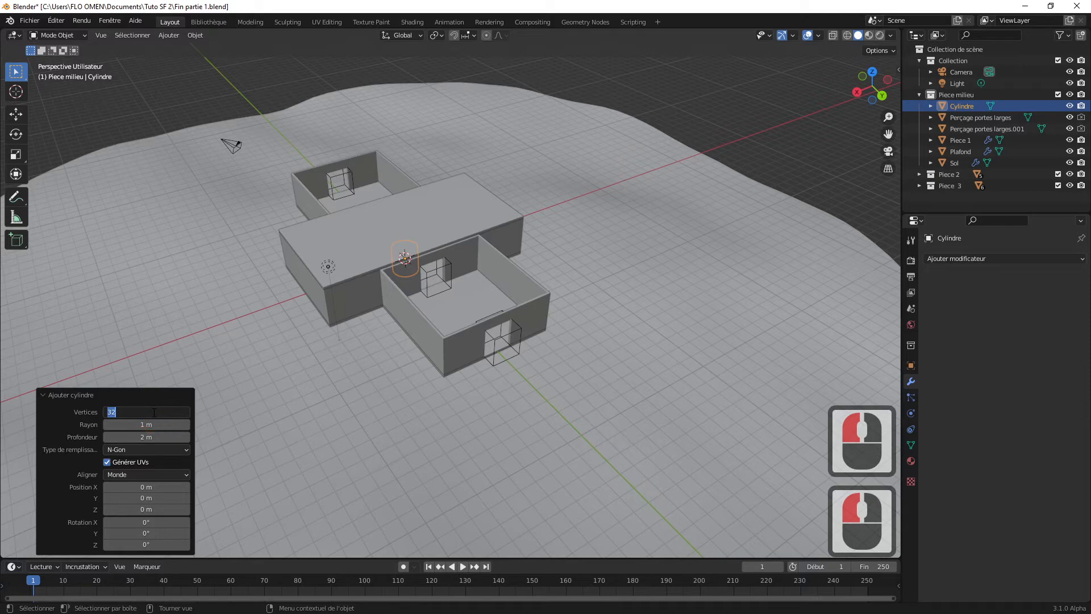
{"action": "type", "text": "8"}
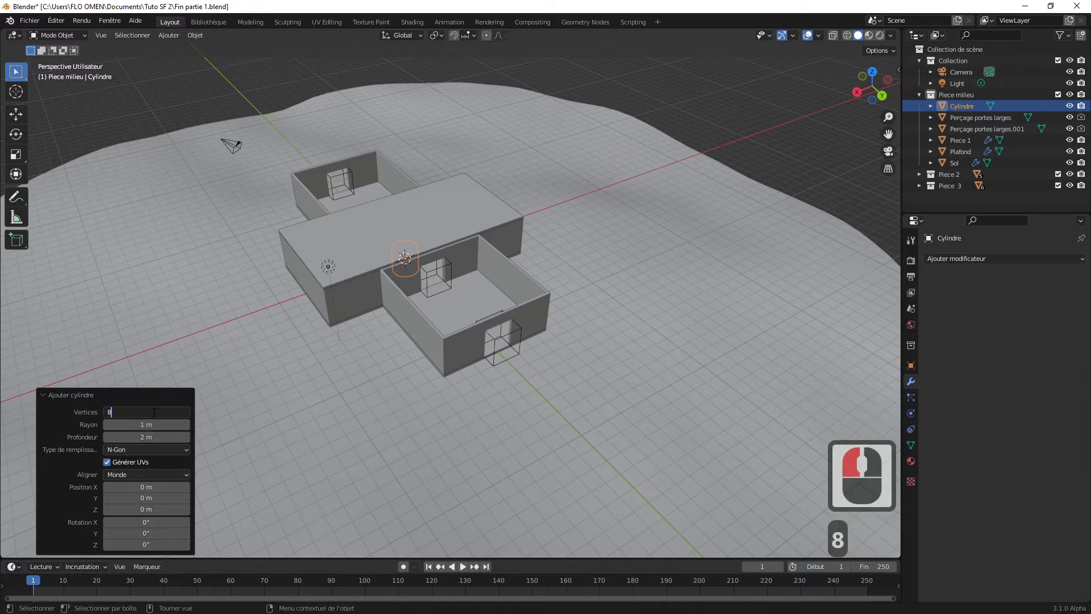
{"action": "key", "text": "Return"}
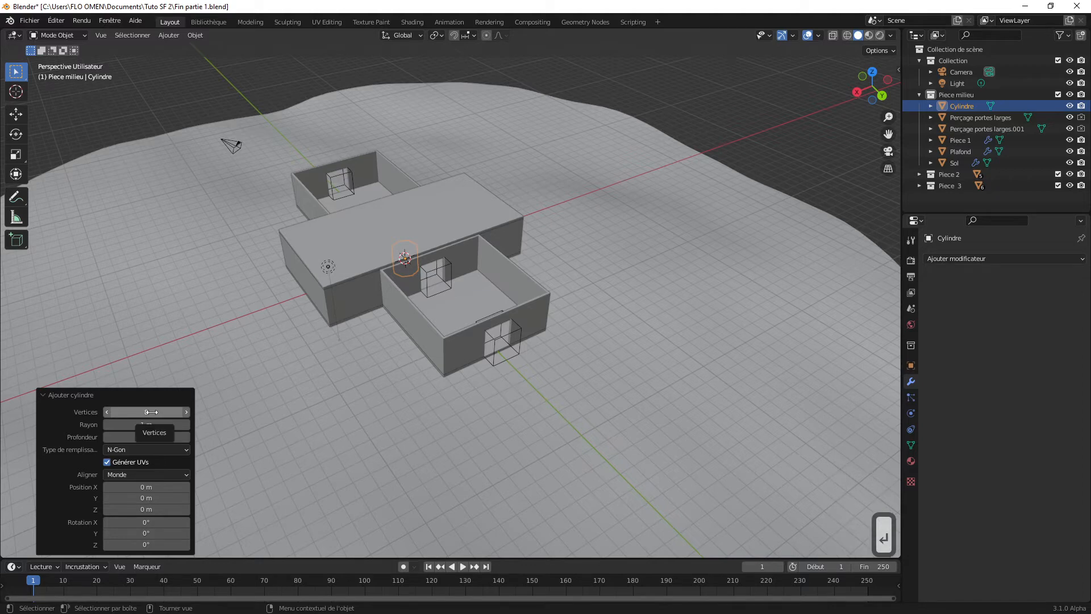
Step: Set the new cylinder's radius to 50 cm and its depth to 2.28 m, and deselect it
{"action": "left_click", "coordinate": [146, 424]}
{"action": "type", "text": "50"}
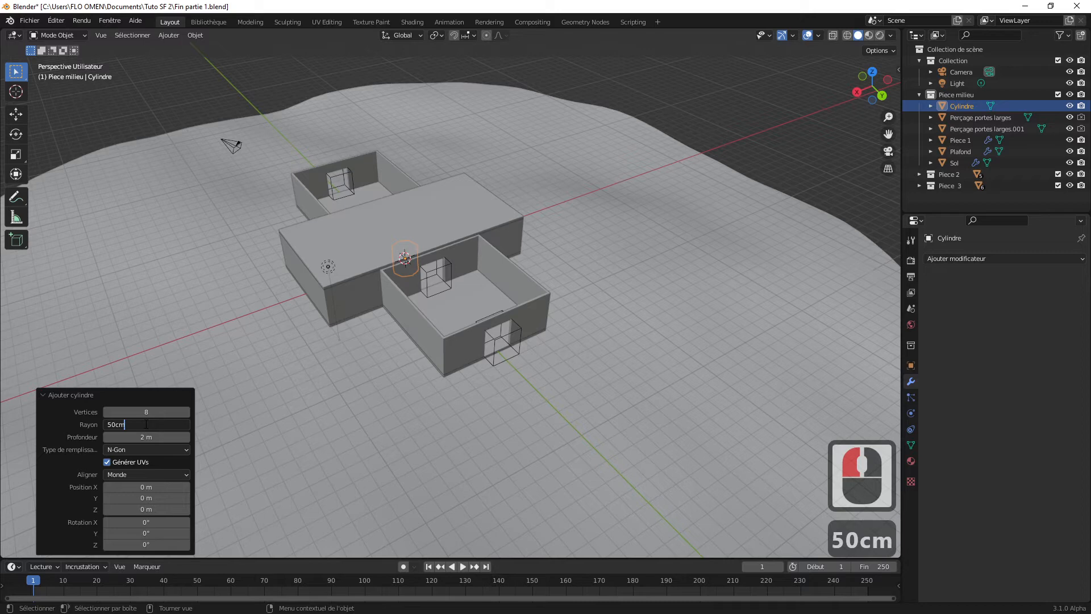
{"action": "type", "text": "cm"}
{"action": "left_click", "coordinate": [152, 436]}
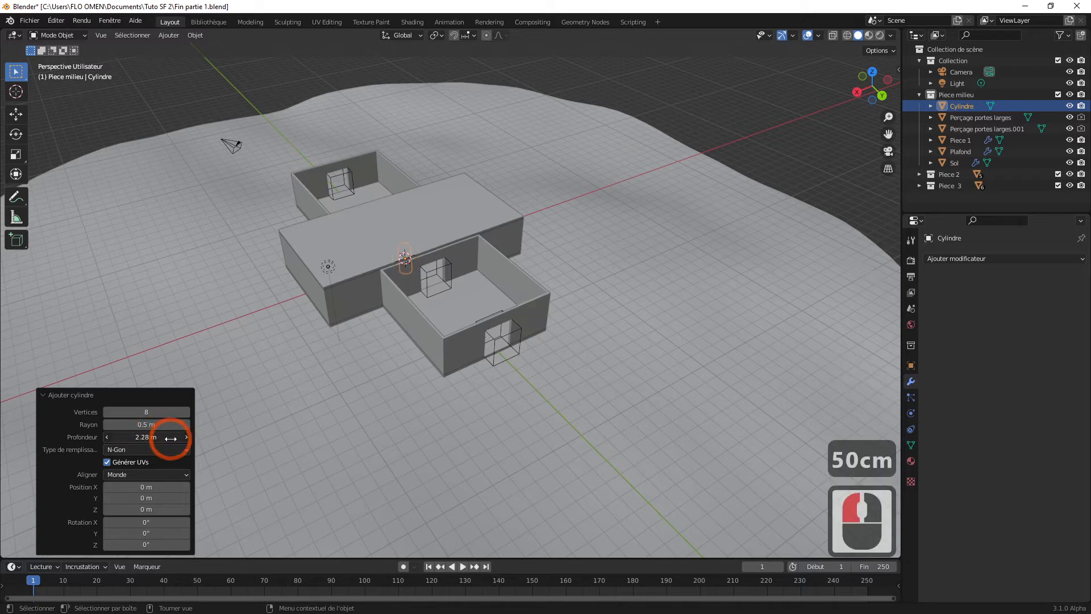
{"action": "left_click_drag", "start_coordinate": [165, 439], "coordinate": [136, 437]}
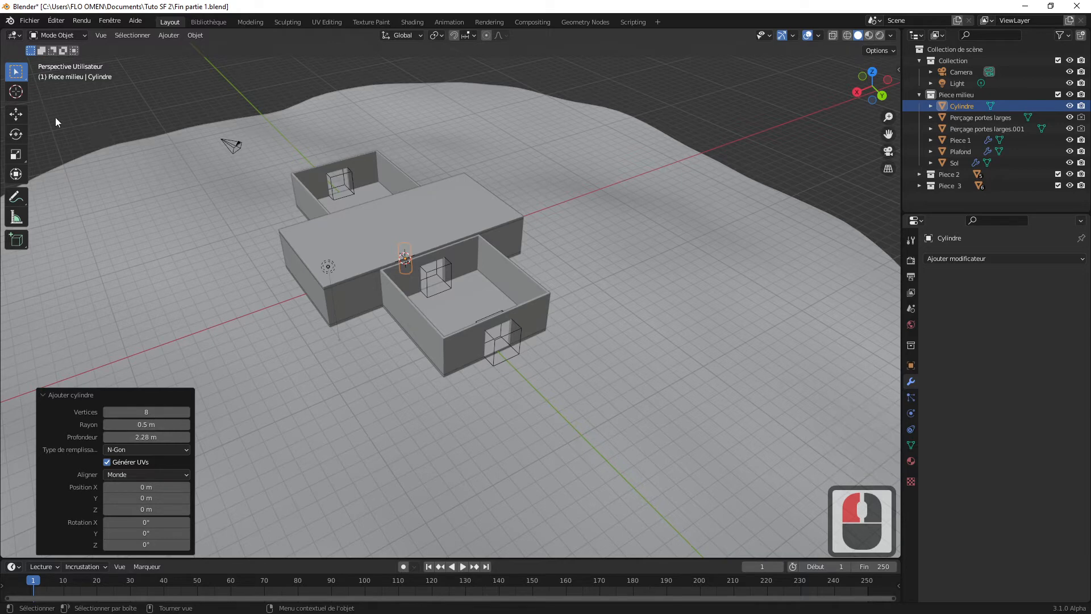
{"action": "left_click", "coordinate": [139, 112]}
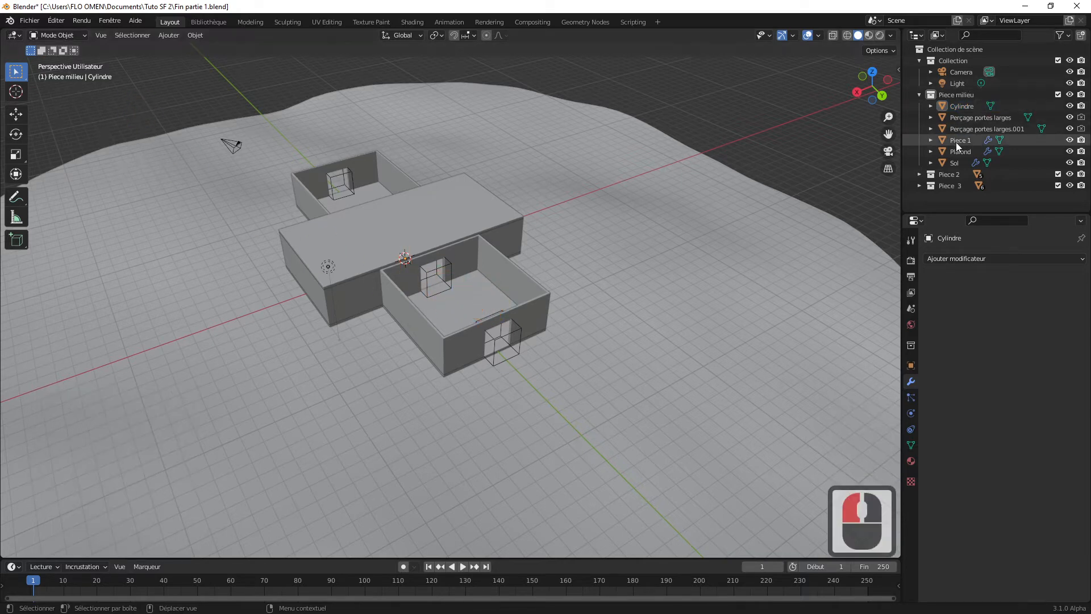
Step: Move the cylinder out of the Piece milieu collection into the main scene collection and keep it selected
{"action": "left_click", "coordinate": [961, 106]}
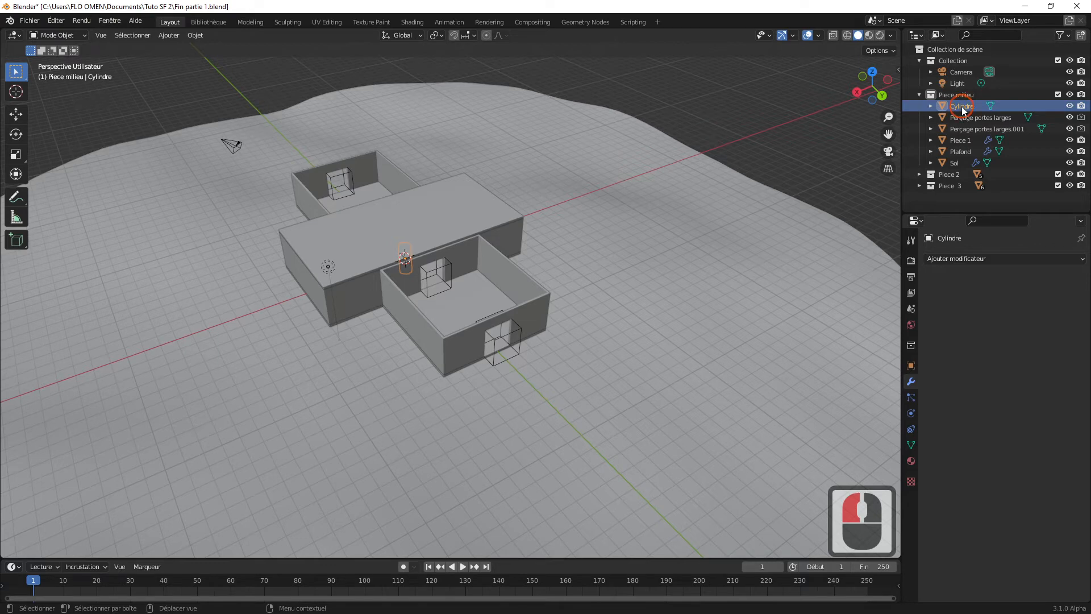
{"action": "left_click_drag", "start_coordinate": [961, 107], "coordinate": [950, 49]}
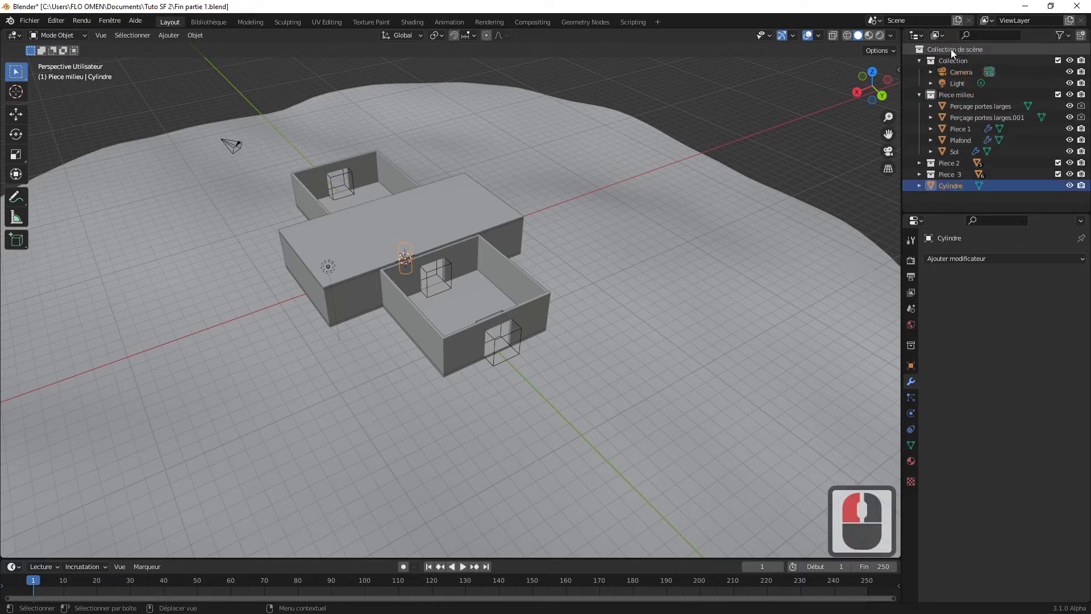
{"action": "left_click", "coordinate": [949, 186]}
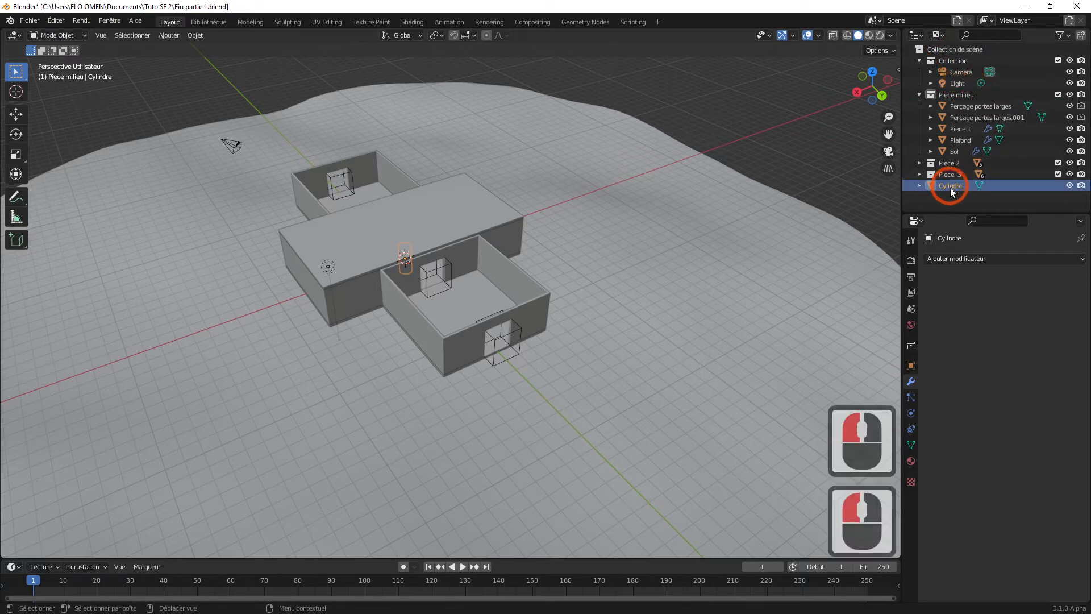
{"action": "left_click", "coordinate": [951, 197]}
{"action": "left_click", "coordinate": [953, 187]}
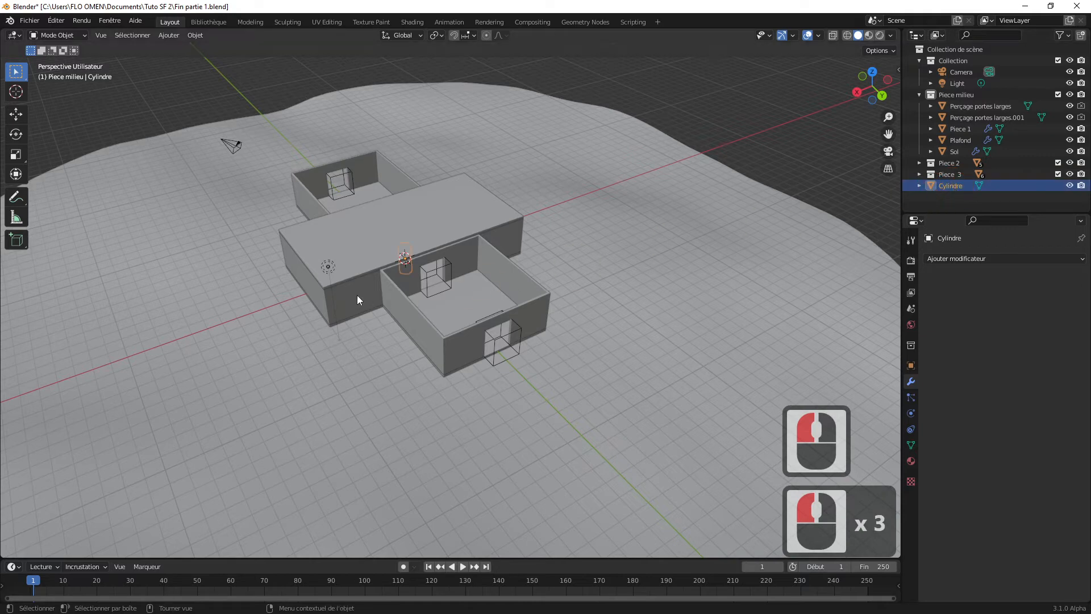
Step: Move the cylinder about 14.25 m along the global Y axis, outside the end room's outer doorway
{"action": "middle_click_drag", "start_coordinate": [359, 296], "coordinate": [440, 281]}
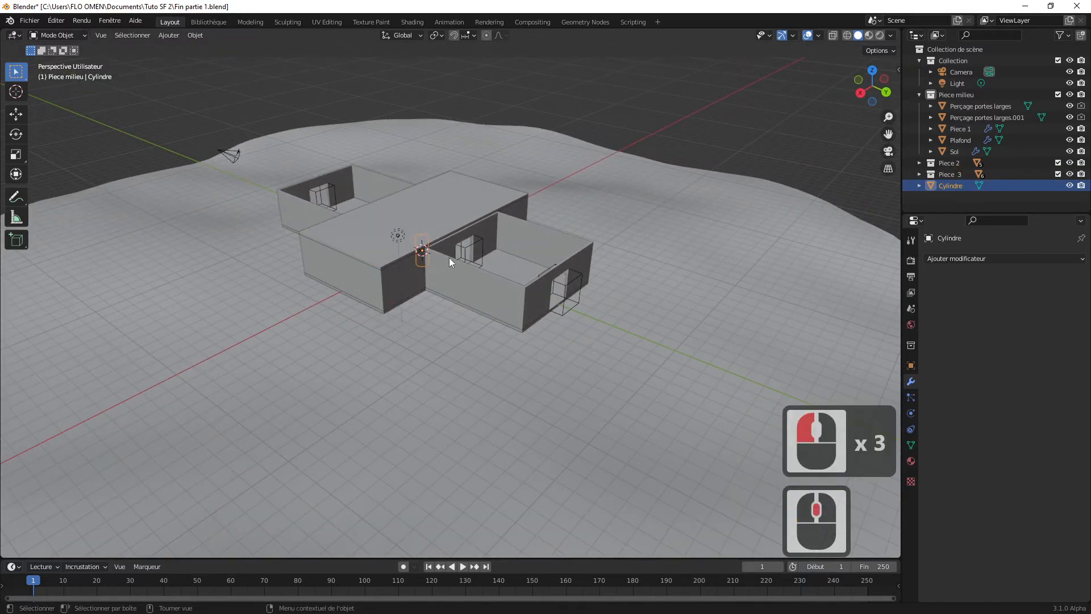
{"action": "key", "text": "g"}
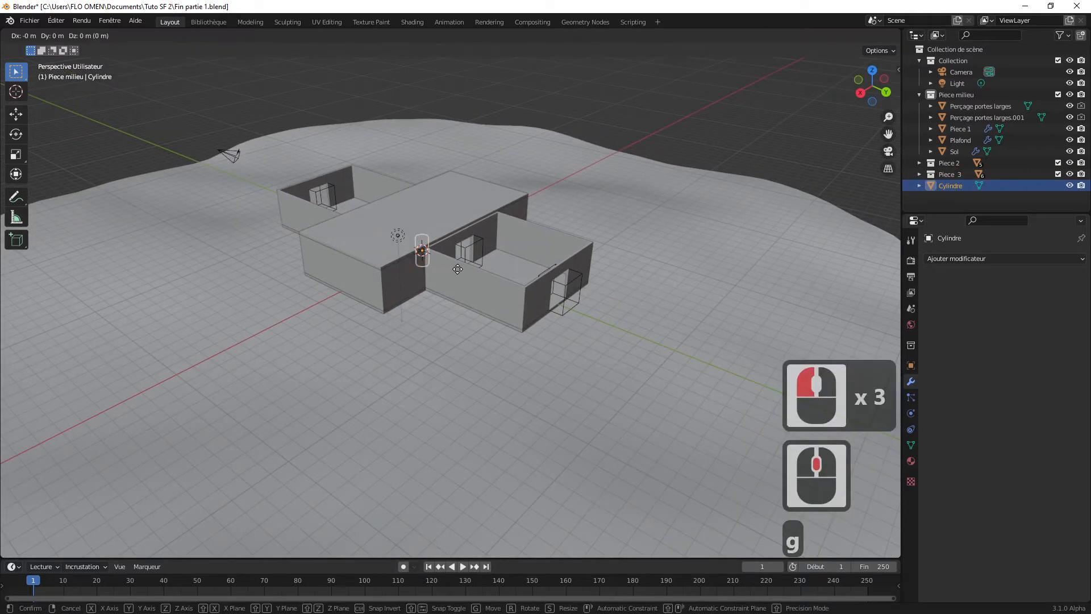
{"action": "key", "text": "y"}
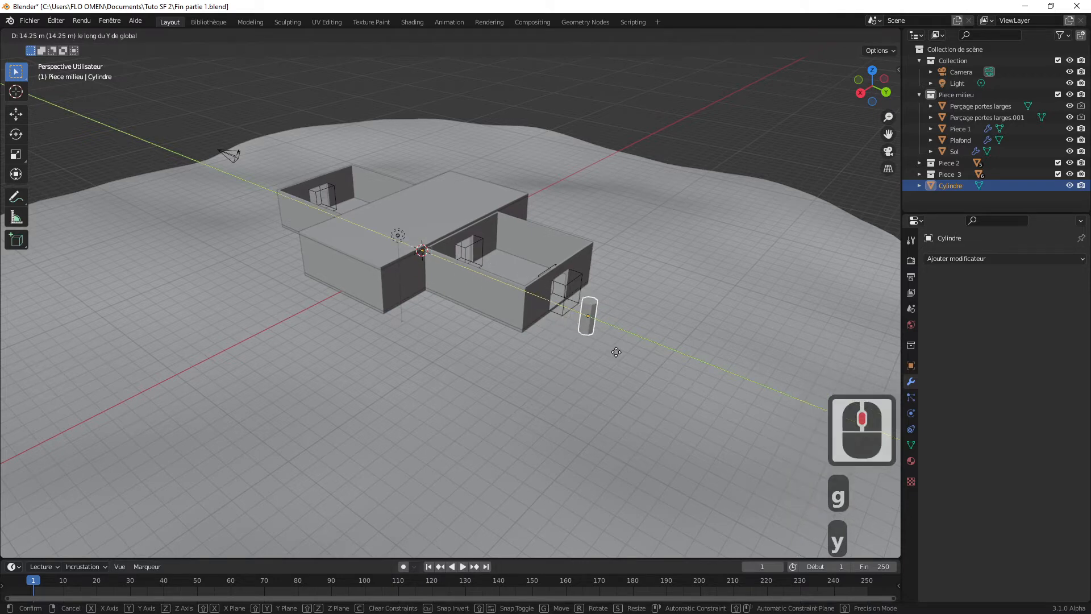
{"action": "left_click", "coordinate": [616, 352]}
{"action": "scroll", "coordinate": [644, 327], "scroll_direction": "up", "scroll_amount": 2}
{"action": "middle_click_drag", "start_coordinate": [644, 327], "coordinate": [608, 322], "text": "shift"}
{"action": "middle_click_drag", "start_coordinate": [749, 316], "coordinate": [517, 317], "text": "shift"}
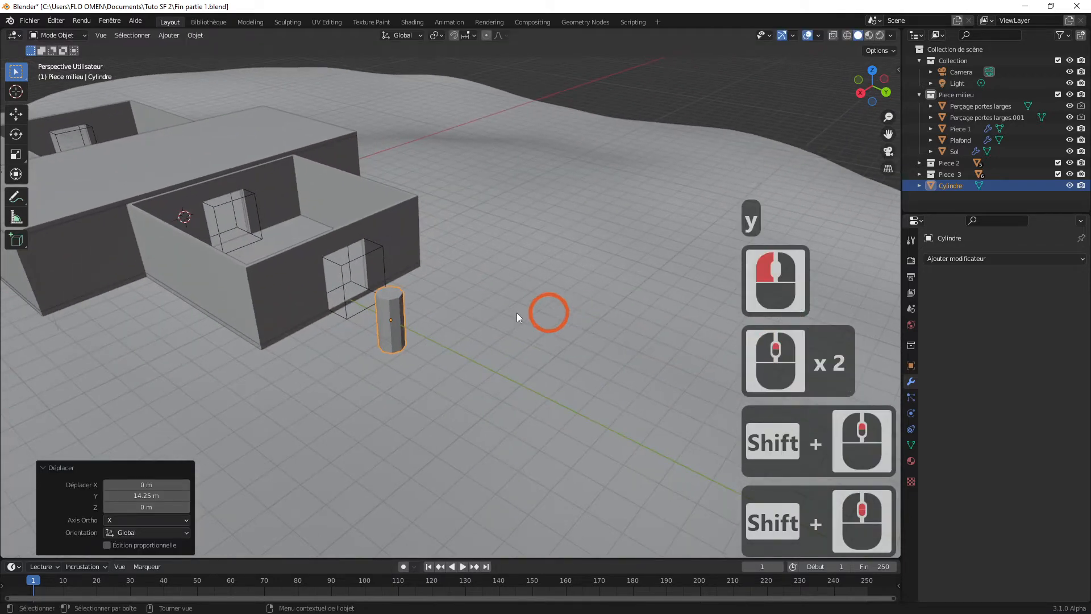
{"action": "scroll", "coordinate": [441, 314], "scroll_direction": "up", "scroll_amount": 2}
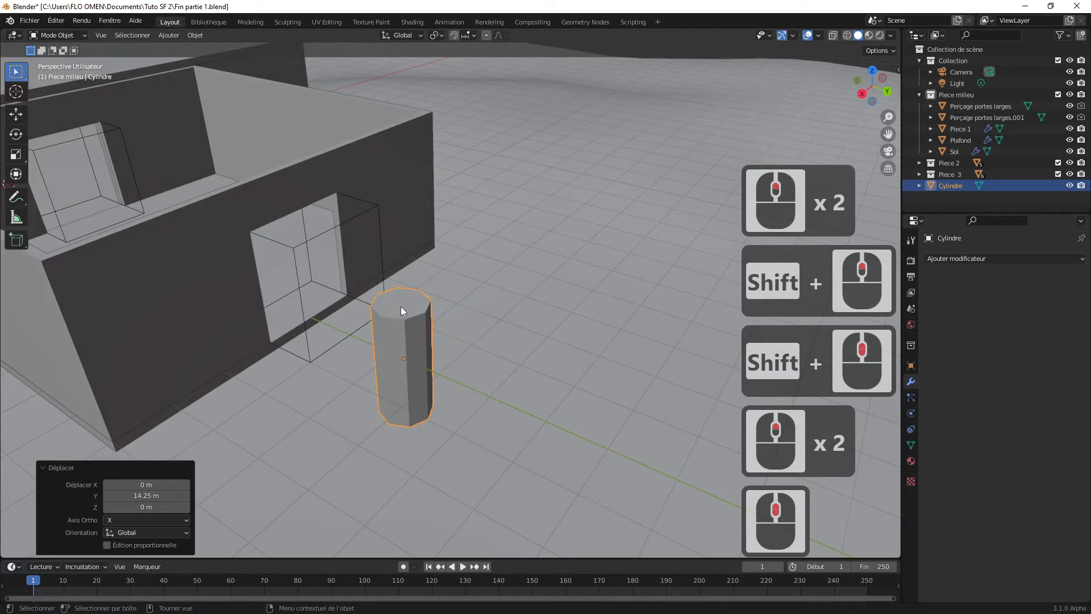
Step: Enter Edit Mode on the cylinder and delete its top face
{"action": "key", "text": "Tab"}
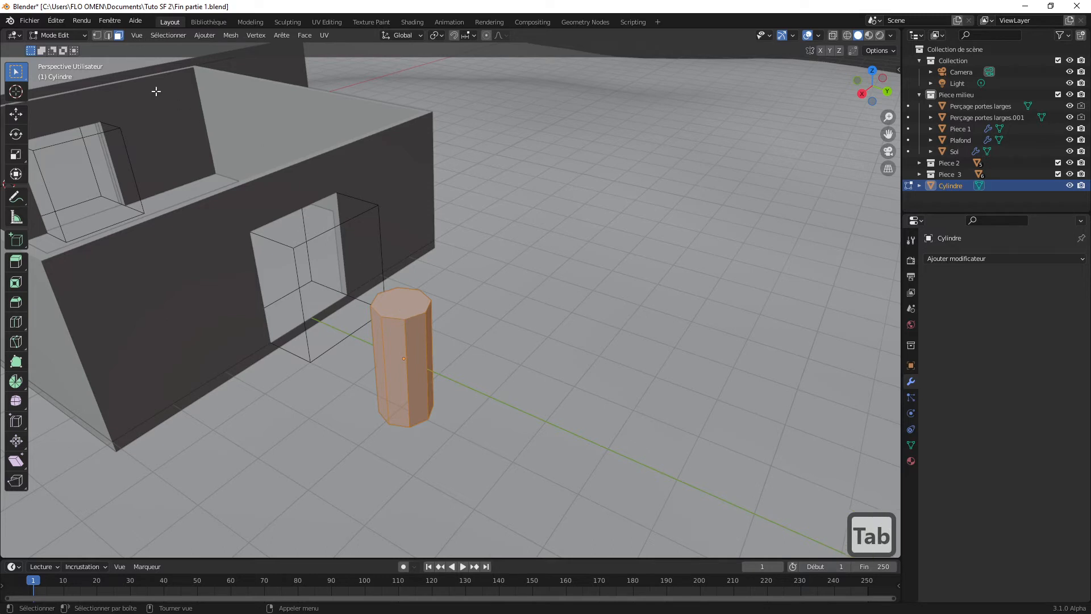
{"action": "left_click", "coordinate": [401, 307]}
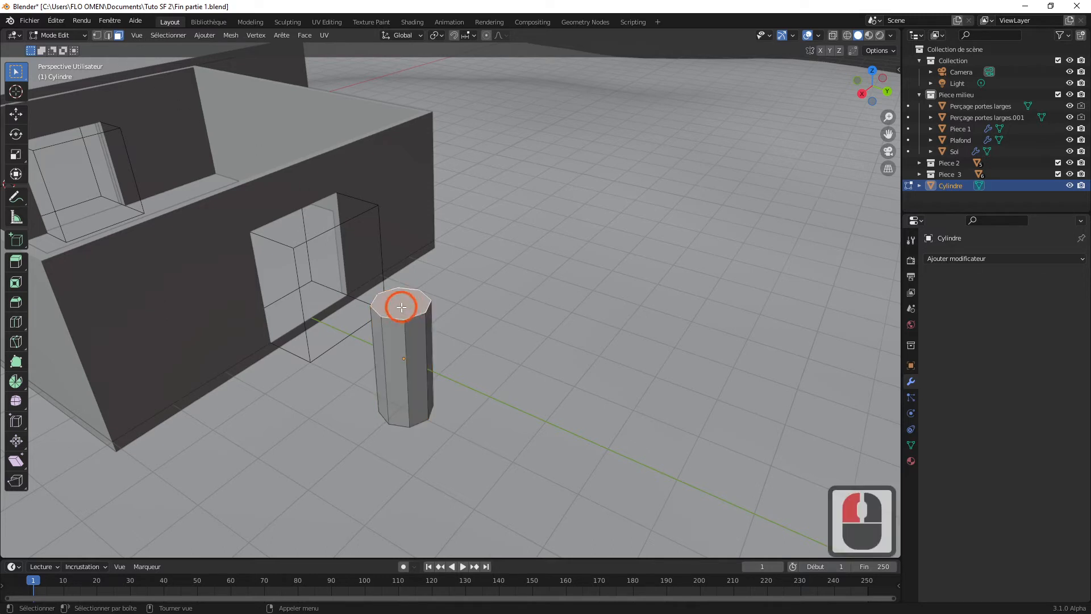
{"action": "key", "text": "Delete"}
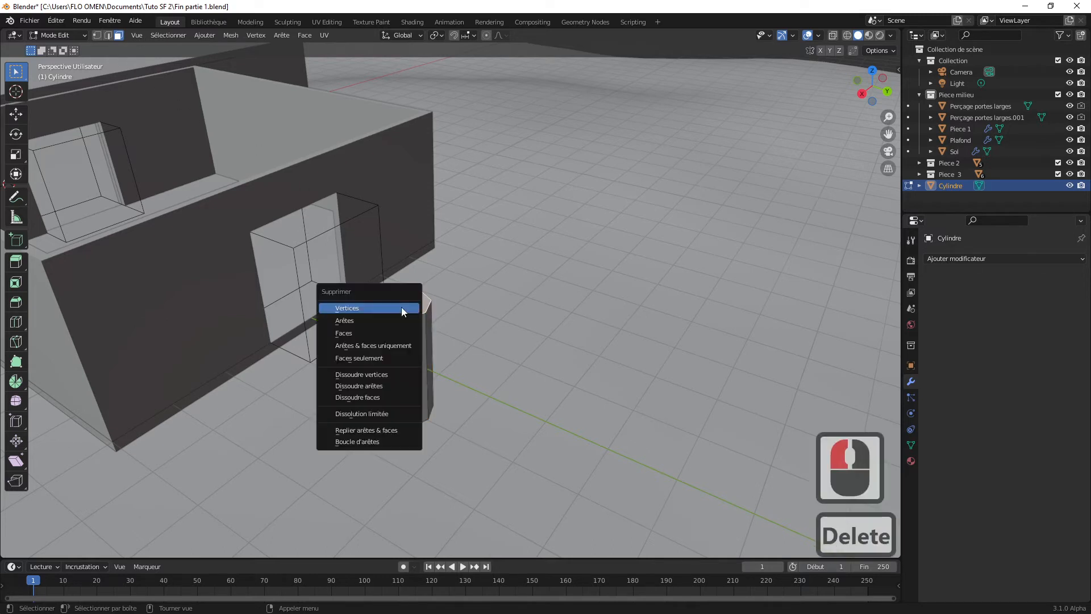
{"action": "left_click", "coordinate": [407, 339]}
{"action": "middle_click_drag", "start_coordinate": [407, 339], "coordinate": [517, 328]}
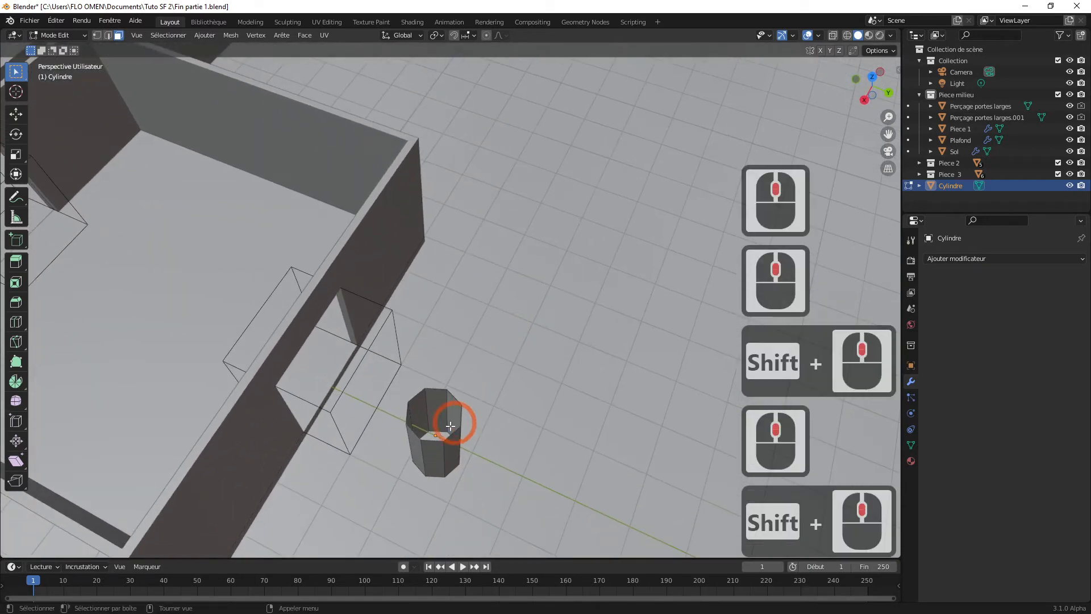
Step: Delete the cylinder's bottom face to leave an open tube, and return to Object Mode
{"action": "left_click", "coordinate": [441, 435]}
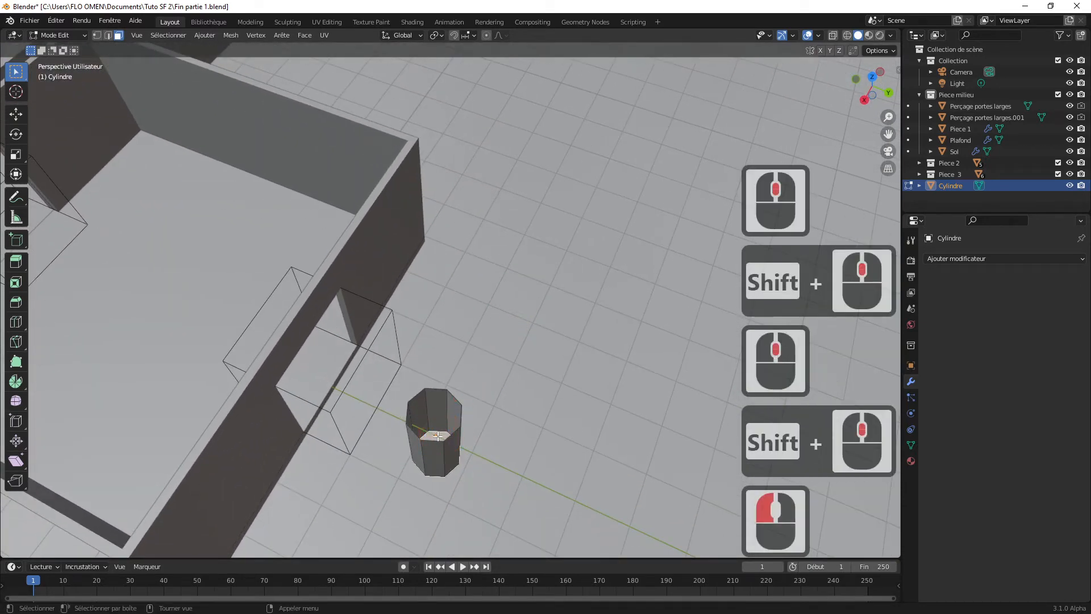
{"action": "key", "text": "Delete"}
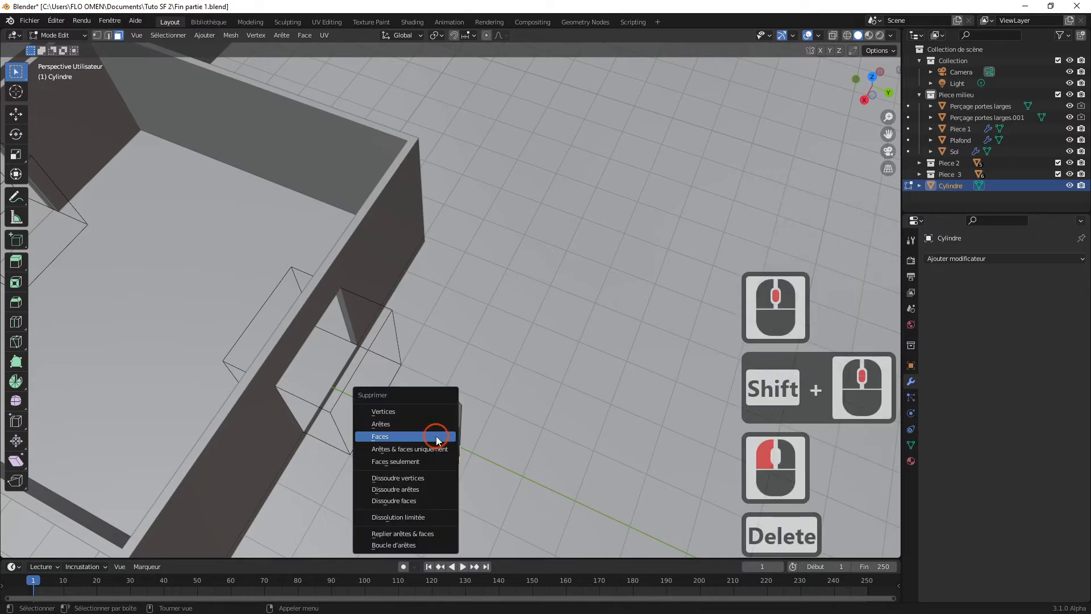
{"action": "left_click", "coordinate": [439, 435]}
{"action": "middle_click_drag", "start_coordinate": [523, 421], "coordinate": [507, 390]}
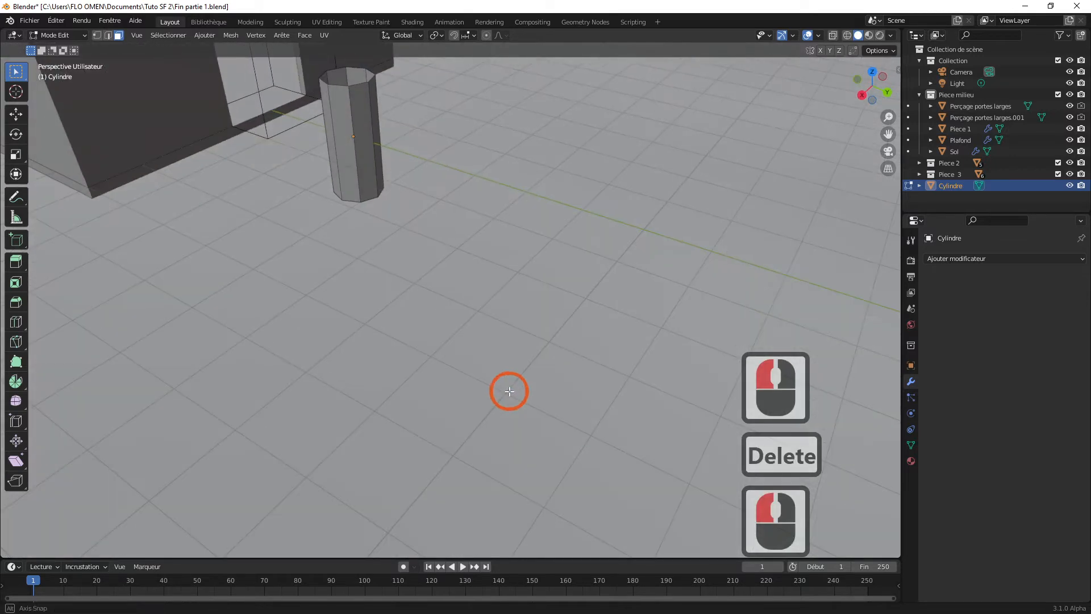
{"action": "left_click", "coordinate": [54, 36]}
{"action": "left_click", "coordinate": [57, 48]}
Step: Show the scene from directly above in orthographic view with X-ray display turned on
{"action": "scroll", "coordinate": [353, 169], "scroll_direction": "down", "scroll_amount": 5}
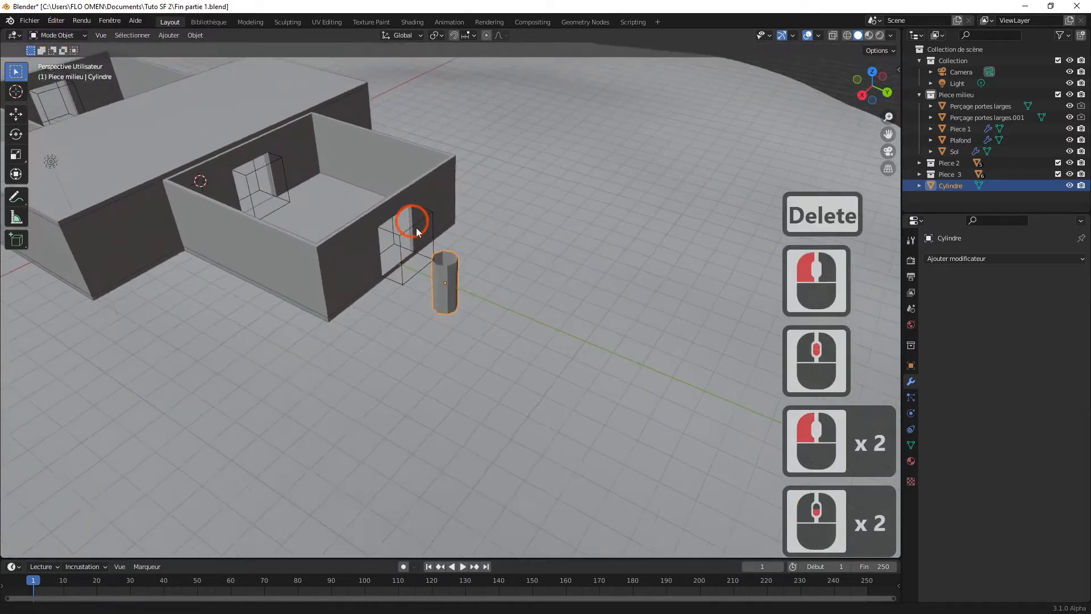
{"action": "middle_click_drag", "start_coordinate": [416, 227], "coordinate": [466, 253], "text": "shift"}
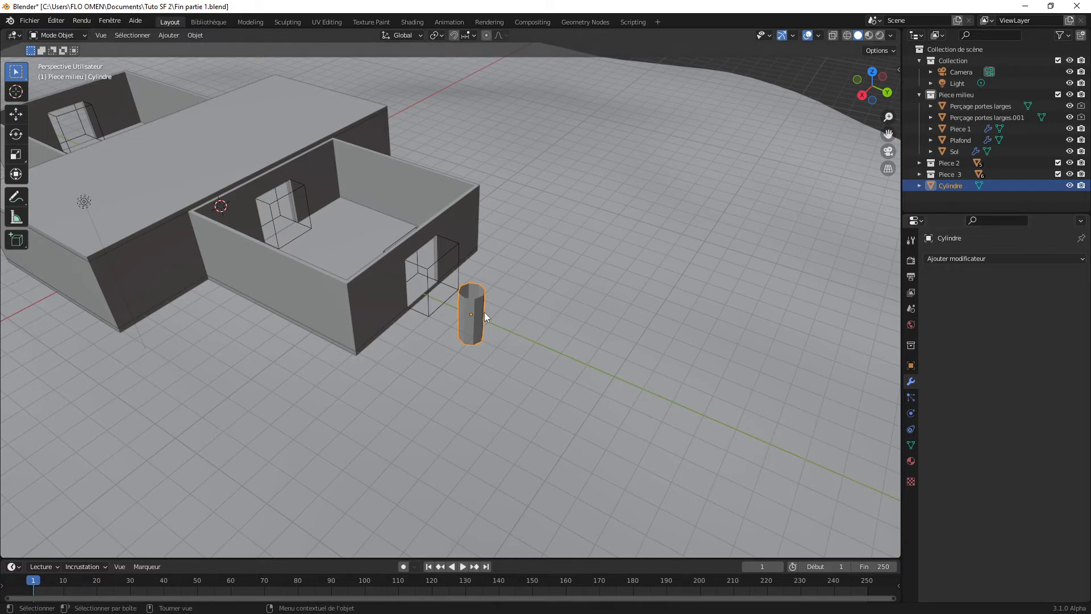
{"action": "key", "text": "KP_7"}
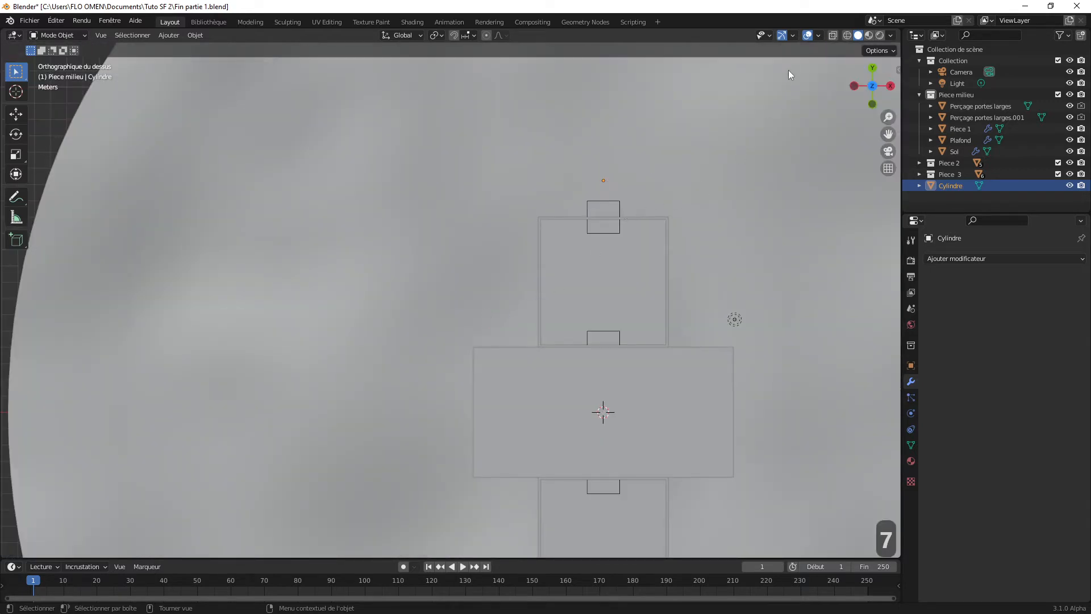
{"action": "left_click", "coordinate": [833, 36]}
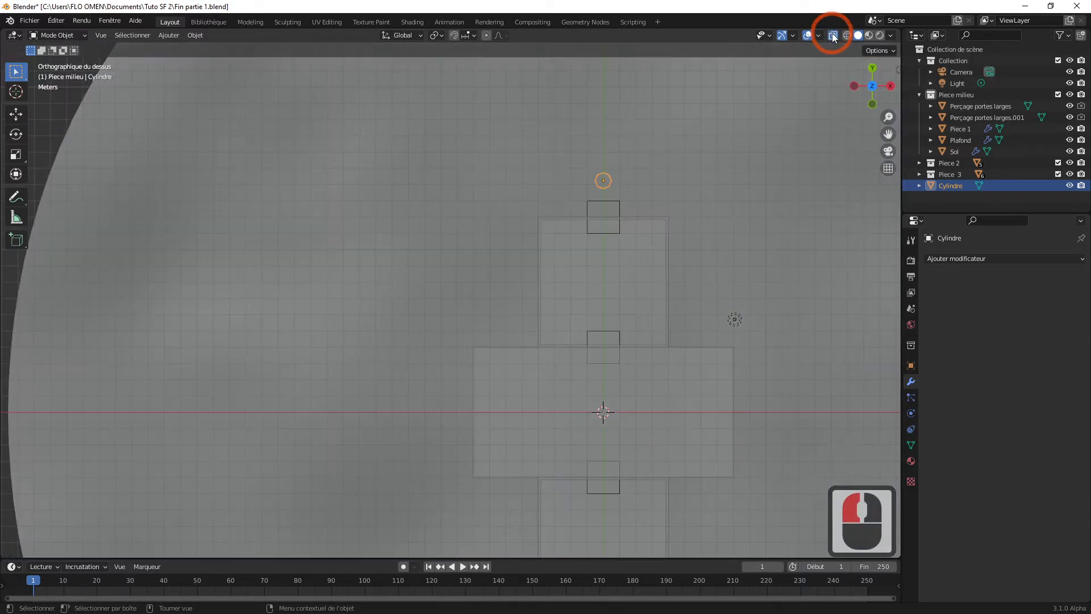
{"action": "left_click", "coordinate": [834, 37]}
{"action": "left_click", "coordinate": [834, 36]}
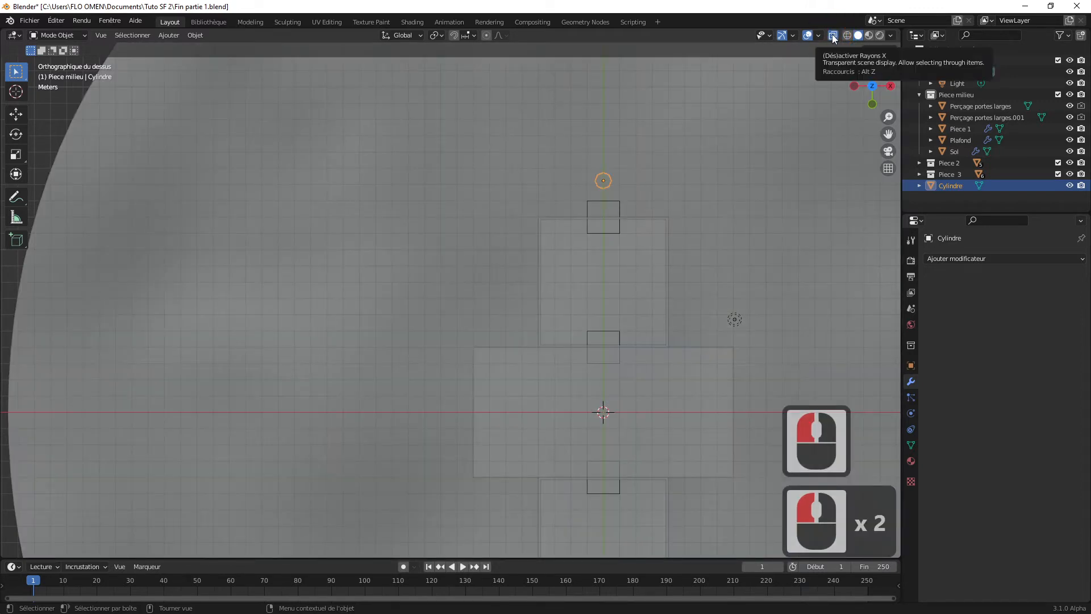
Step: Move the cylinder about -3.27 m in X and -2.97 m in Y into the outer corner of the end room
{"action": "middle_click_drag", "start_coordinate": [724, 143], "coordinate": [618, 187], "text": "shift"}
{"action": "scroll", "coordinate": [570, 222], "scroll_direction": "up", "scroll_amount": 4}
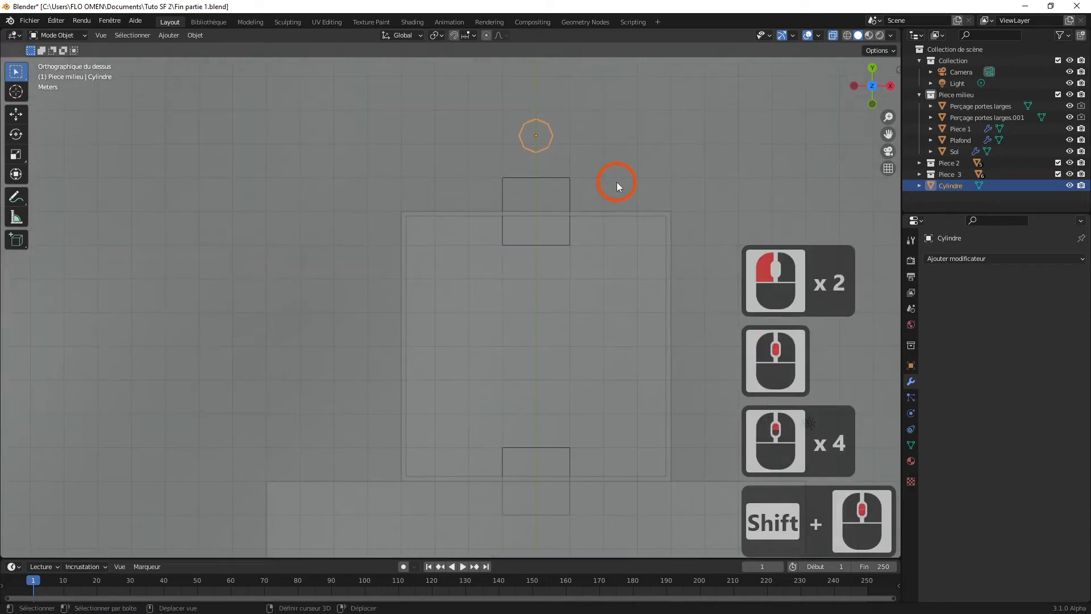
{"action": "key", "text": "g"}
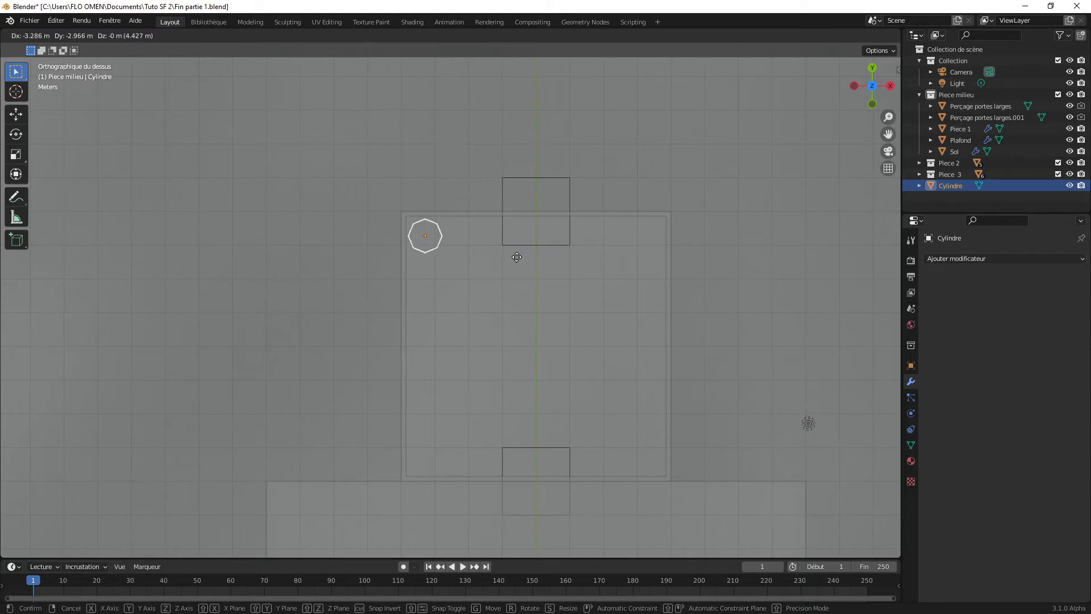
{"action": "left_click", "coordinate": [517, 256]}
Step: Lower the cylinder about 0.62 m along the global Z axis so its base sinks into the terrain
{"action": "middle_click_drag", "start_coordinate": [517, 257], "coordinate": [331, 160]}
{"action": "scroll", "coordinate": [509, 175], "scroll_direction": "down", "scroll_amount": 5}
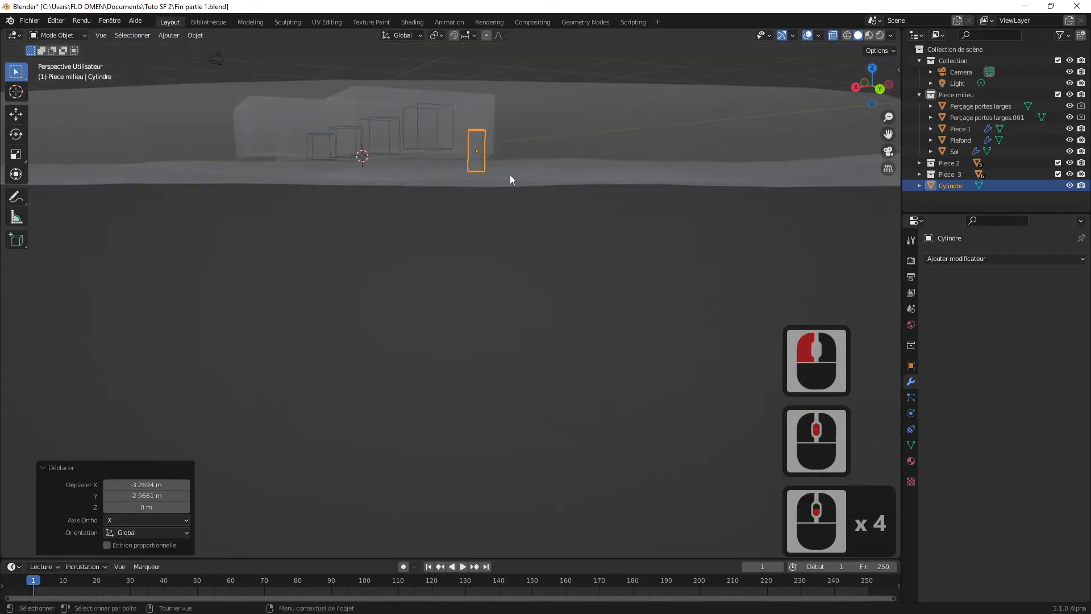
{"action": "middle_click_drag", "start_coordinate": [527, 170], "coordinate": [448, 265], "text": "shift"}
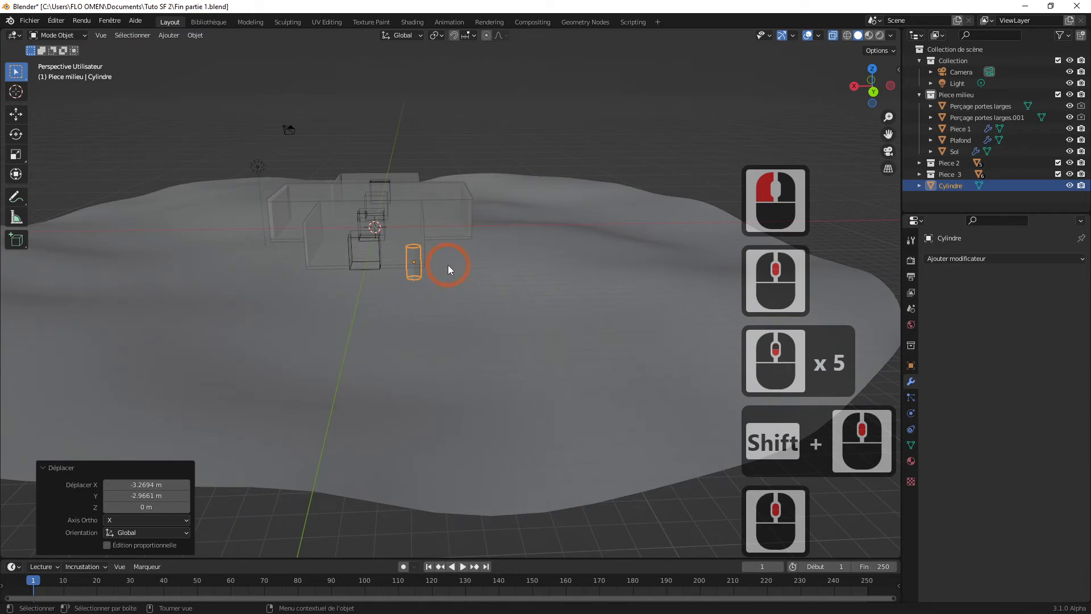
{"action": "key", "text": "KP_1"}
{"action": "scroll", "coordinate": [510, 244], "scroll_direction": "up", "scroll_amount": 6}
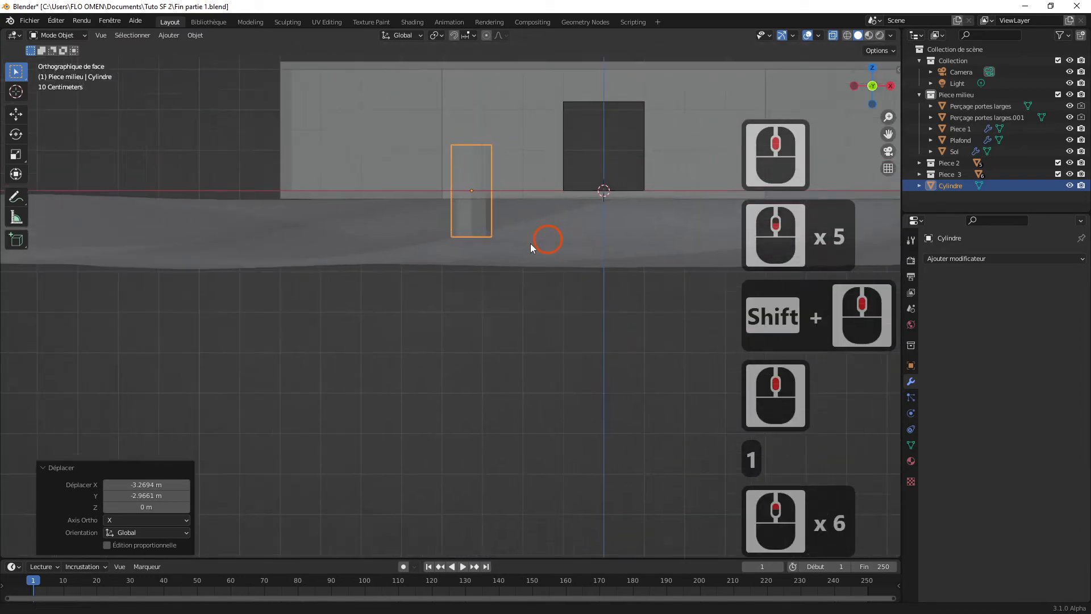
{"action": "middle_click_drag", "start_coordinate": [531, 246], "coordinate": [574, 257]}
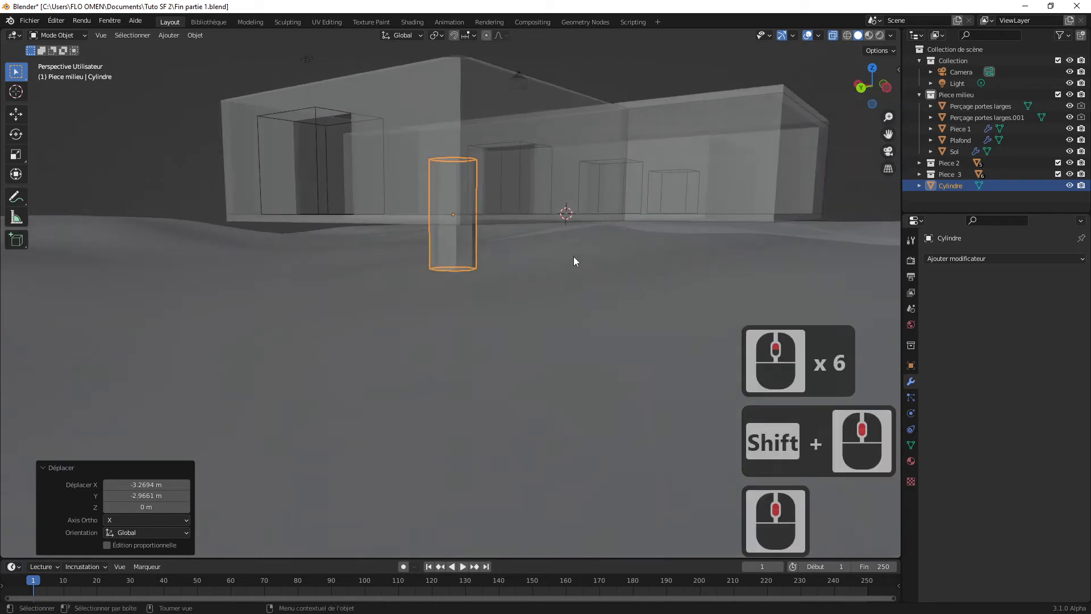
{"action": "scroll", "coordinate": [519, 219], "scroll_direction": "up", "scroll_amount": 2}
{"action": "key", "text": "g"}
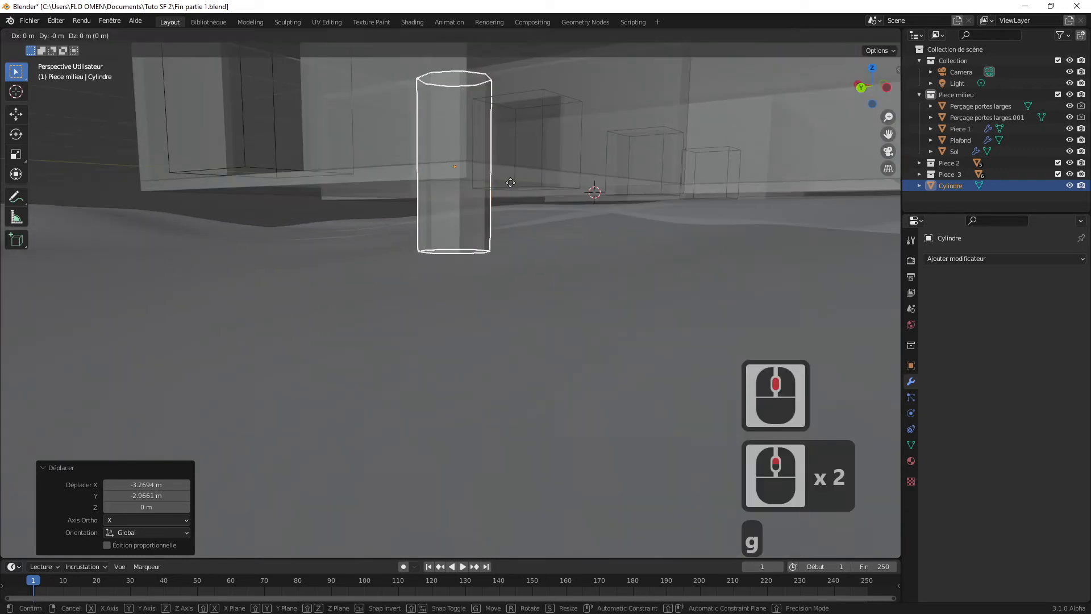
{"action": "key", "text": "z"}
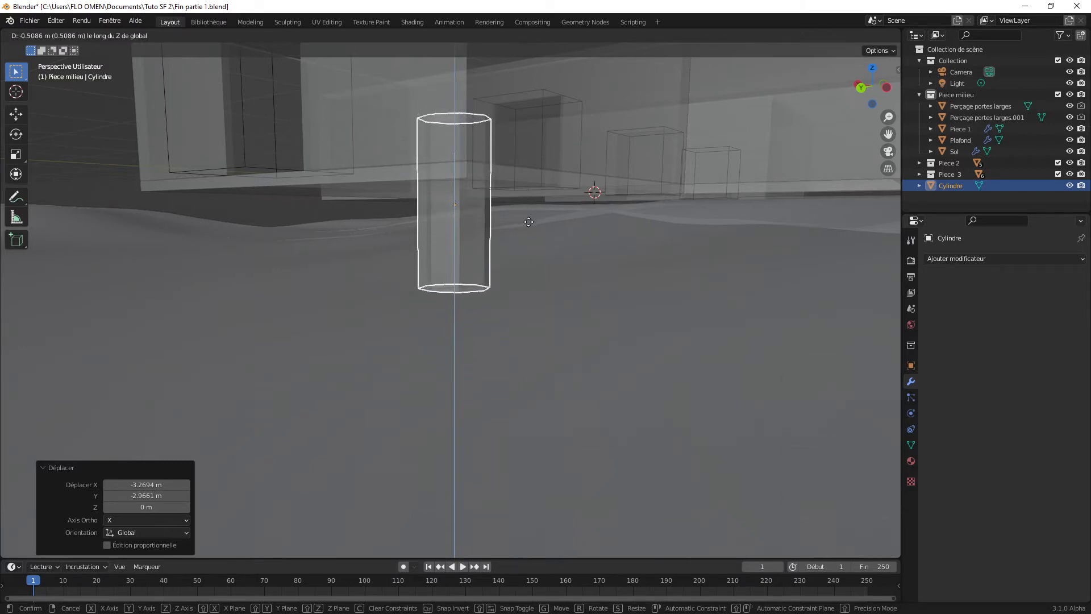
{"action": "left_click", "coordinate": [518, 240]}
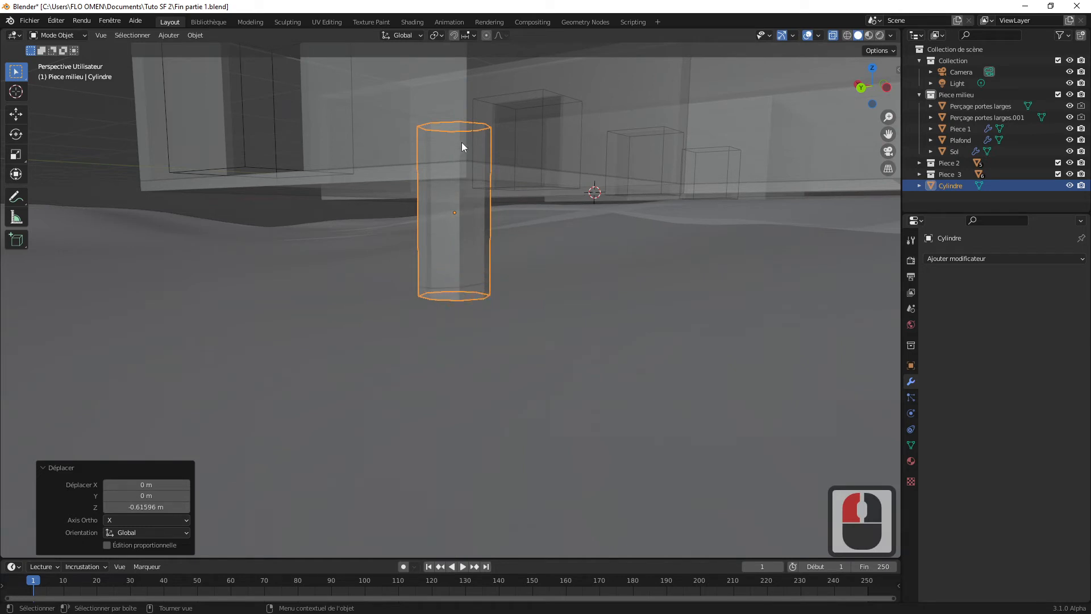
Step: In Edit Mode, select the cylinder's top ring of vertices and lower it about 0.71 m along Z
{"action": "middle_click_drag", "start_coordinate": [461, 142], "coordinate": [495, 161]}
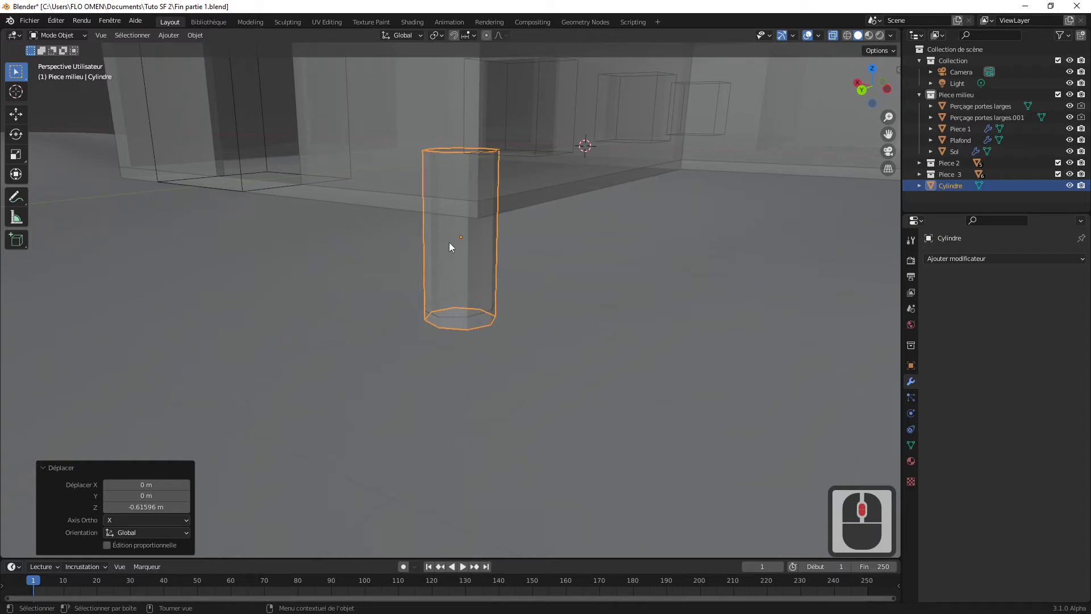
{"action": "key", "text": "Tab"}
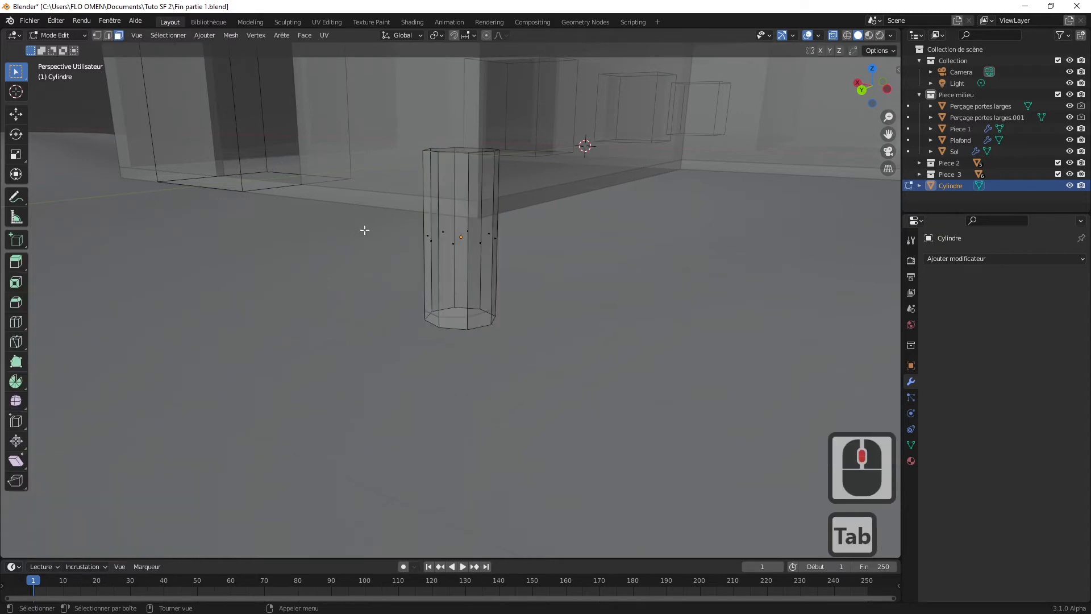
{"action": "left_click", "coordinate": [97, 35]}
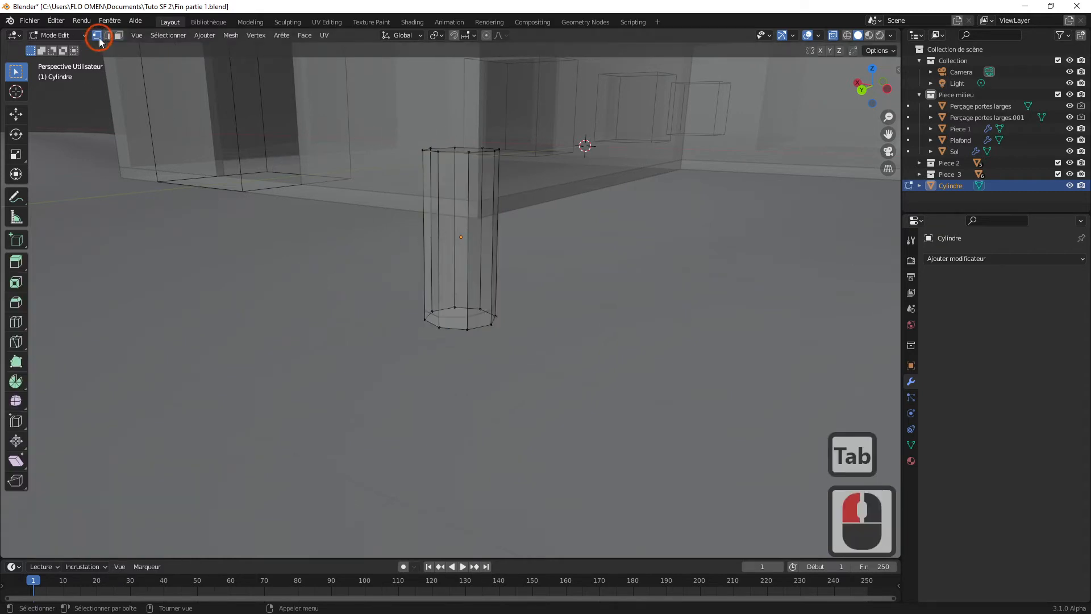
{"action": "left_click_drag", "start_coordinate": [390, 121], "coordinate": [526, 168]}
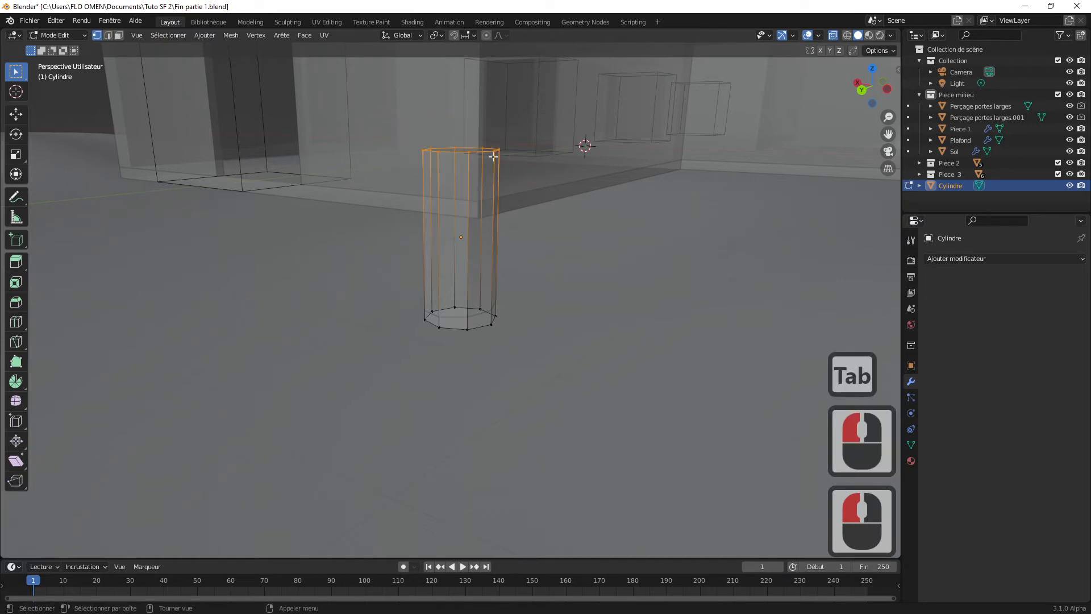
{"action": "key", "text": "g"}
{"action": "key", "text": "z"}
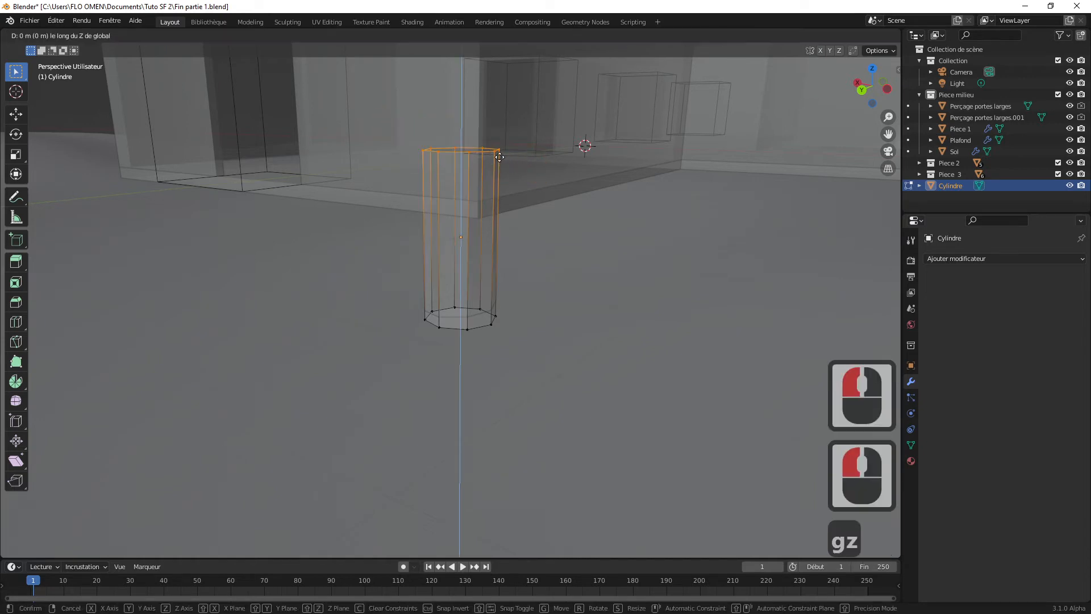
{"action": "left_click", "coordinate": [512, 212]}
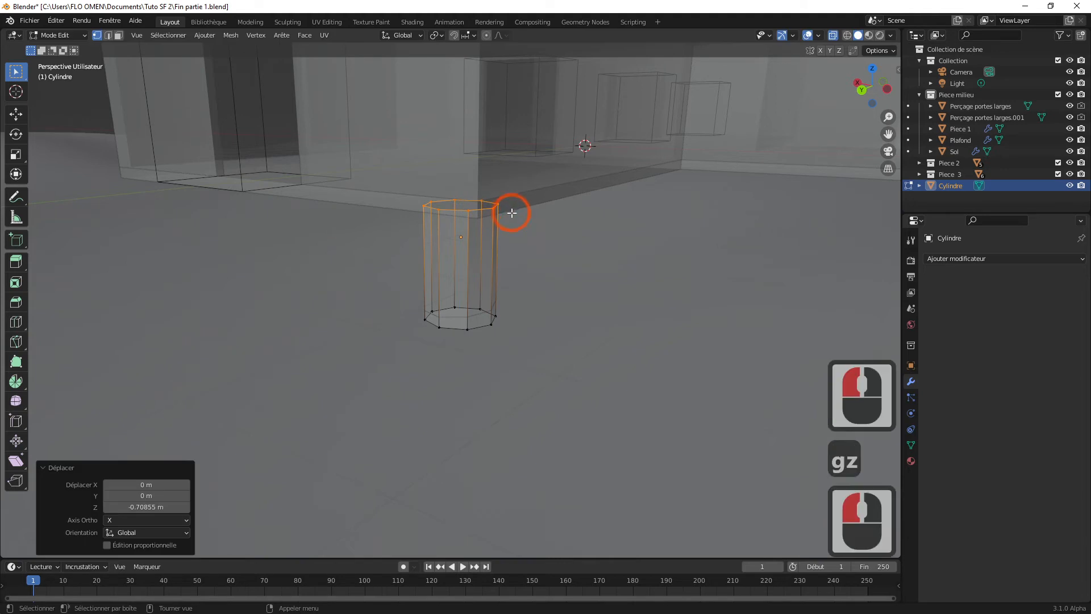
Step: In front view, raise the top ring of vertices about 0.08 m along Z into the floor slab, and return to Object Mode
{"action": "key", "text": "1"}
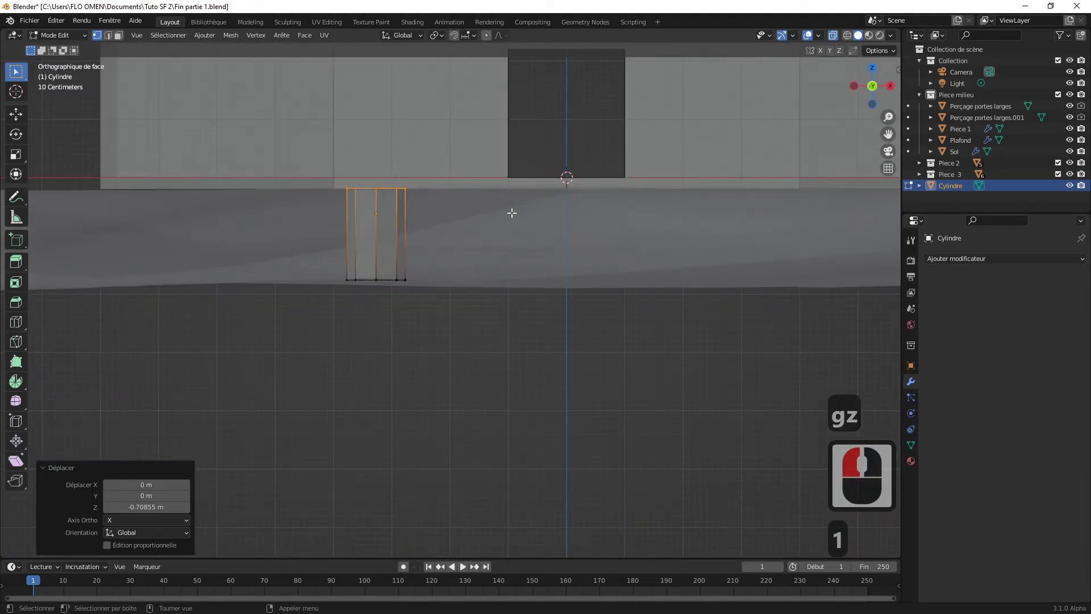
{"action": "key", "text": "g"}
{"action": "key", "text": "z"}
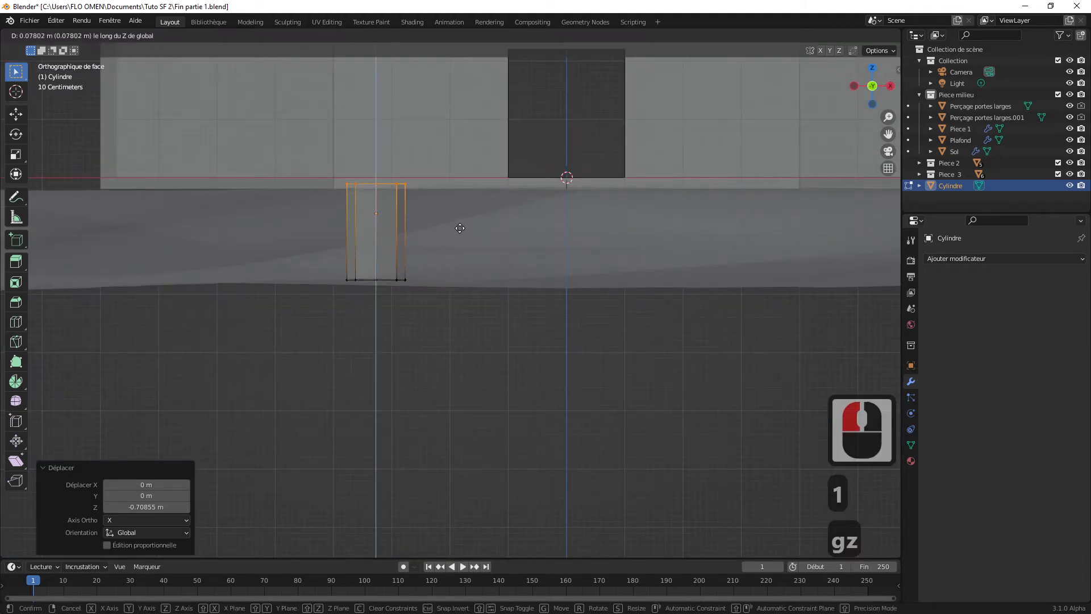
{"action": "left_click", "coordinate": [460, 228]}
{"action": "middle_click_drag", "start_coordinate": [372, 183], "coordinate": [482, 186]}
{"action": "scroll", "coordinate": [482, 185], "scroll_direction": "down", "scroll_amount": 3}
{"action": "left_click", "coordinate": [55, 34]}
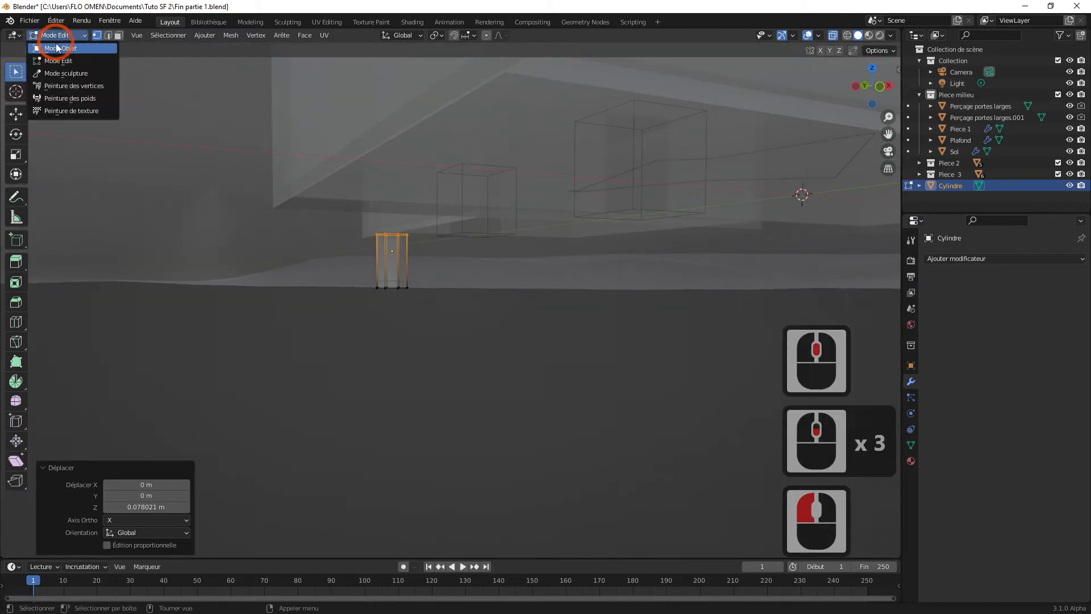
{"action": "left_click", "coordinate": [57, 48]}
Step: Reselect the cylinder under the end room's corner and add an Array modifier to it
{"action": "left_click", "coordinate": [463, 350]}
{"action": "middle_click_drag", "start_coordinate": [426, 344], "coordinate": [615, 374]}
{"action": "left_click", "coordinate": [552, 295]}
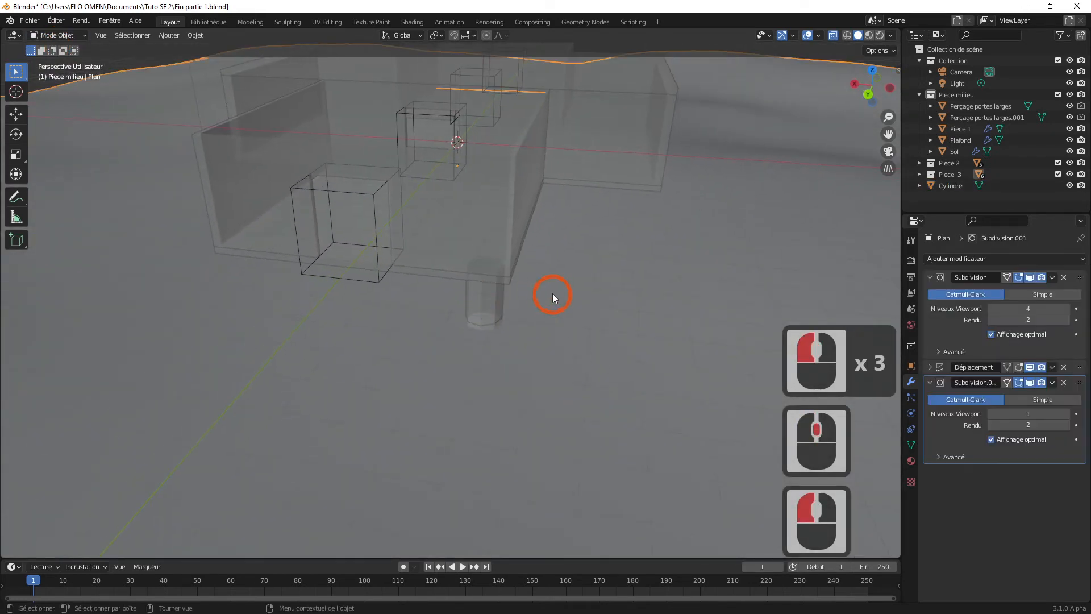
{"action": "left_click", "coordinate": [483, 304]}
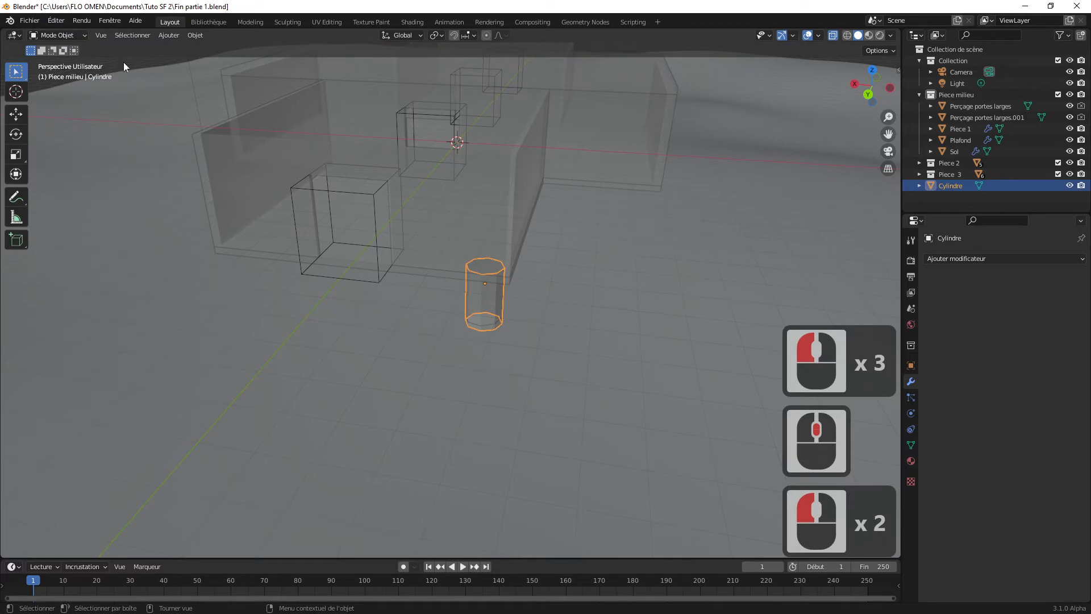
{"action": "middle_click_drag", "start_coordinate": [533, 280], "coordinate": [422, 283]}
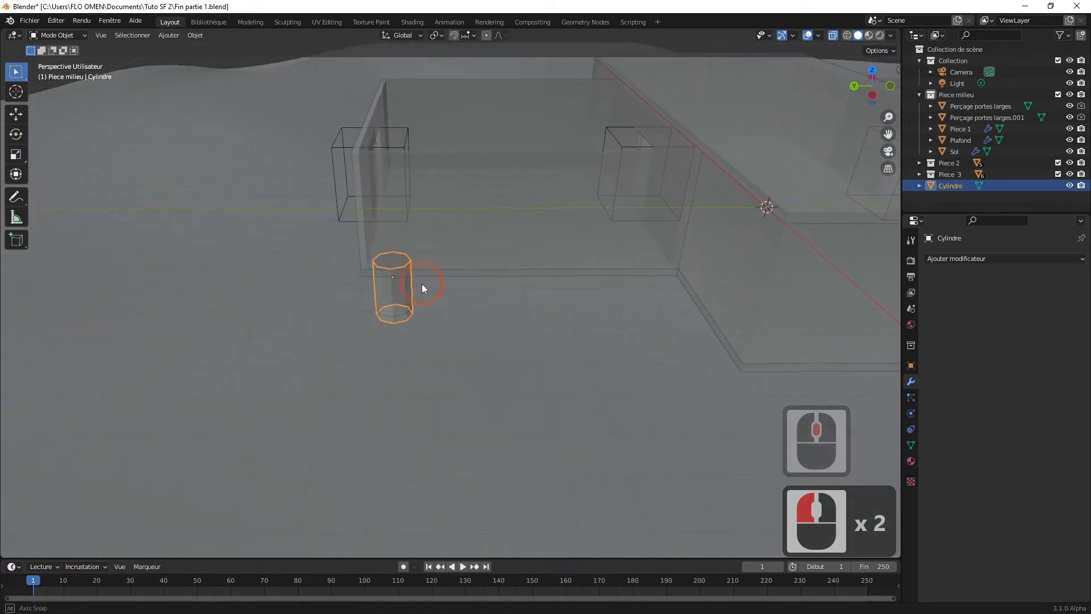
{"action": "mouse_move", "coordinate": [544, 298]}
{"action": "middle_mouse_down"}
{"action": "mouse_move", "coordinate": [612, 284]}
{"action": "mouse_move", "coordinate": [540, 302]}
{"action": "middle_mouse_up"}
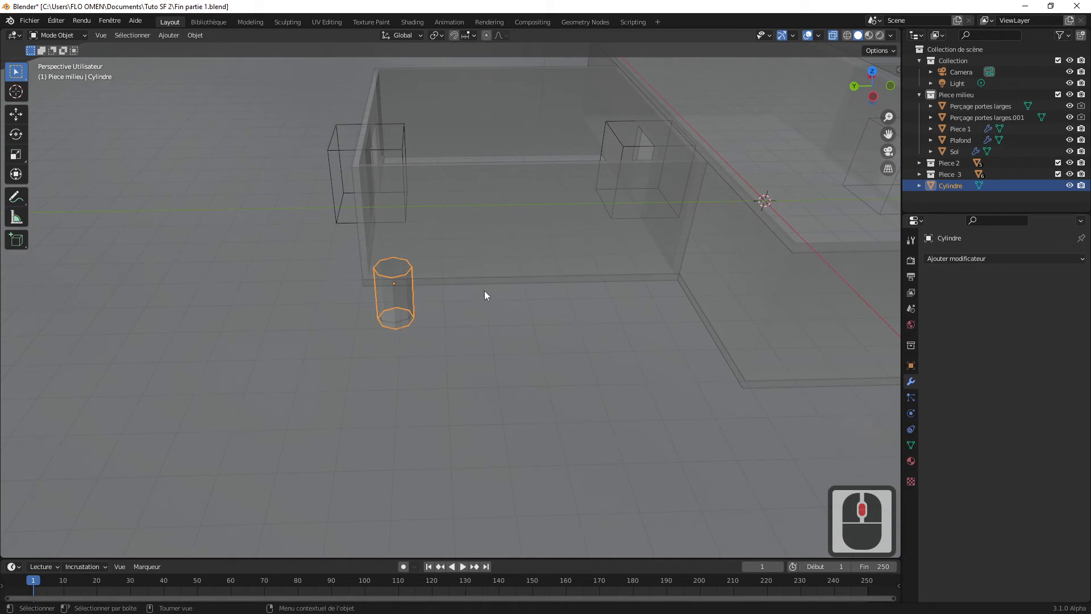
{"action": "middle_click_drag", "start_coordinate": [484, 291], "coordinate": [446, 248]}
{"action": "scroll", "coordinate": [448, 274], "scroll_direction": "down", "scroll_amount": 2}
{"action": "middle_click_drag", "start_coordinate": [520, 268], "coordinate": [507, 313]}
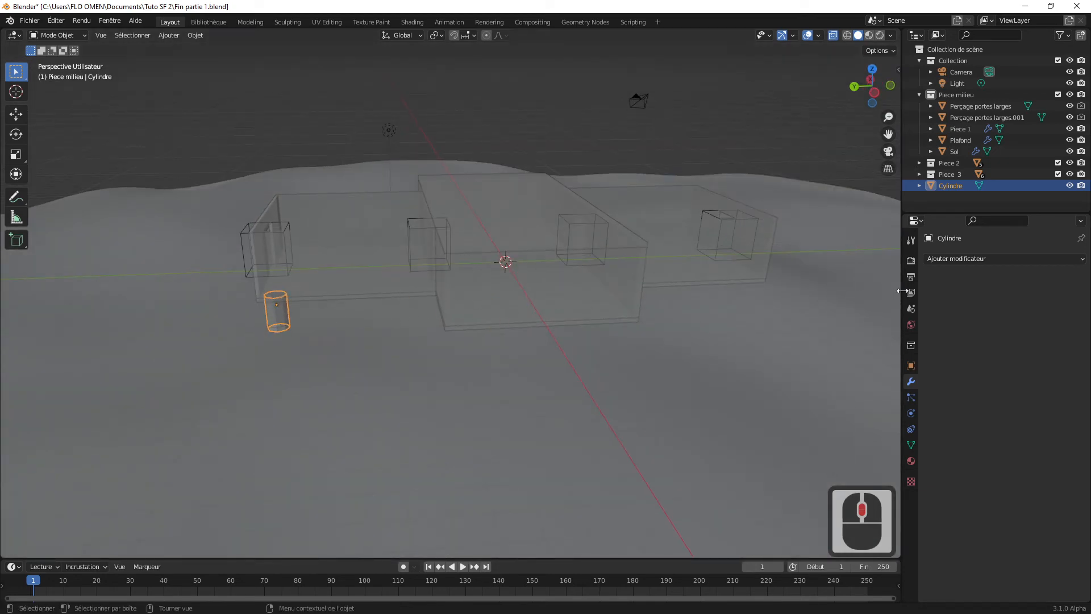
{"action": "left_click", "coordinate": [962, 258]}
{"action": "left_click", "coordinate": [817, 291]}
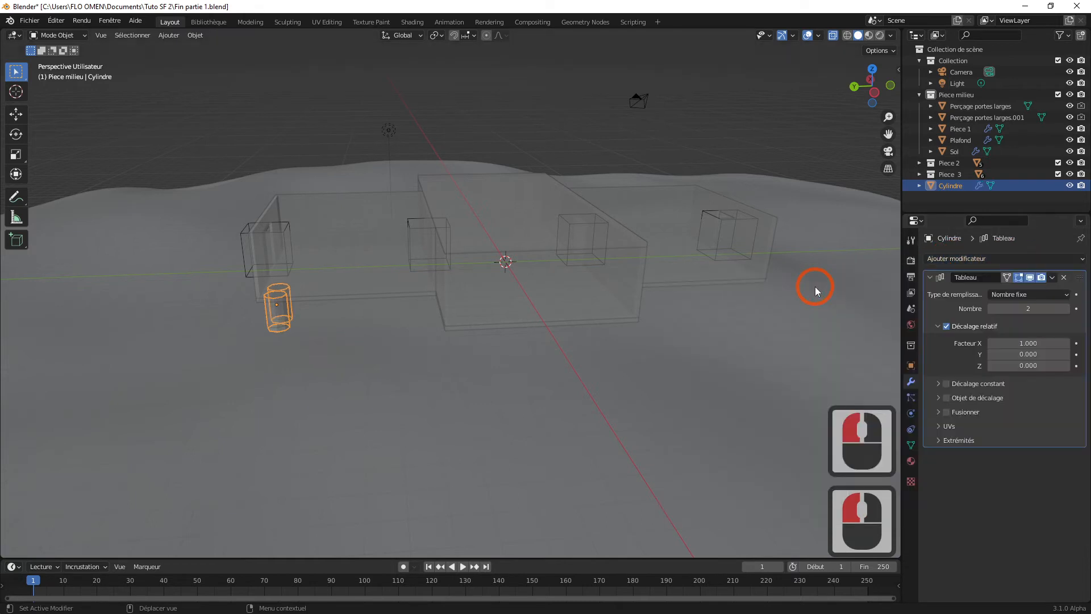
Step: Set the array's relative X offset factor to 6.5, checking from above that the copy sits in the end room's opposite outer corner
{"action": "middle_click_drag", "start_coordinate": [225, 313], "coordinate": [435, 381]}
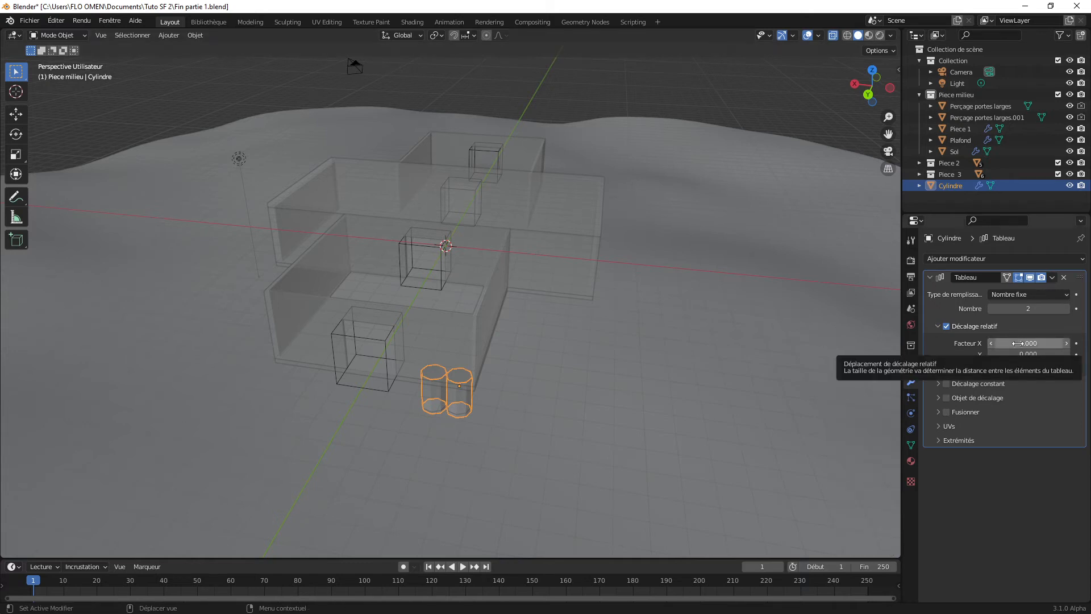
{"action": "middle_click_drag", "start_coordinate": [509, 390], "coordinate": [431, 415]}
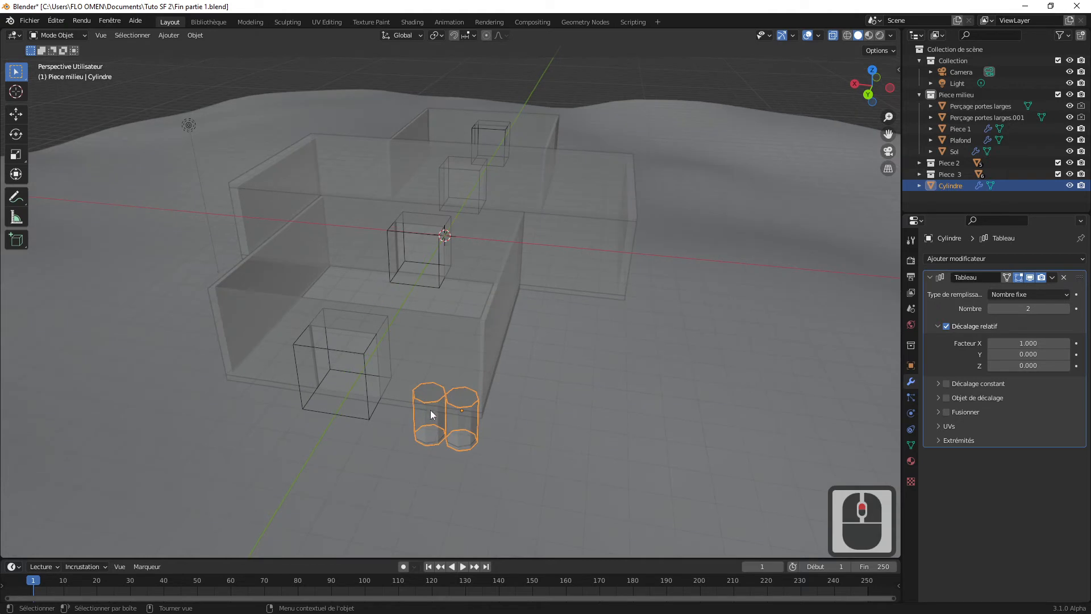
{"action": "left_click_drag", "start_coordinate": [1015, 344], "coordinate": [1088, 344]}
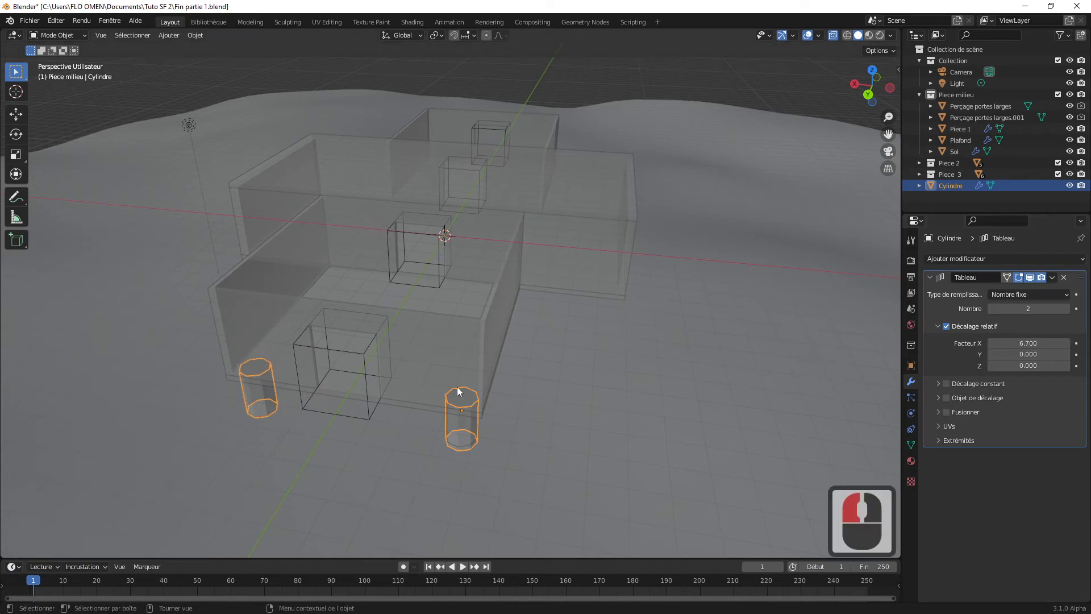
{"action": "key", "text": "7"}
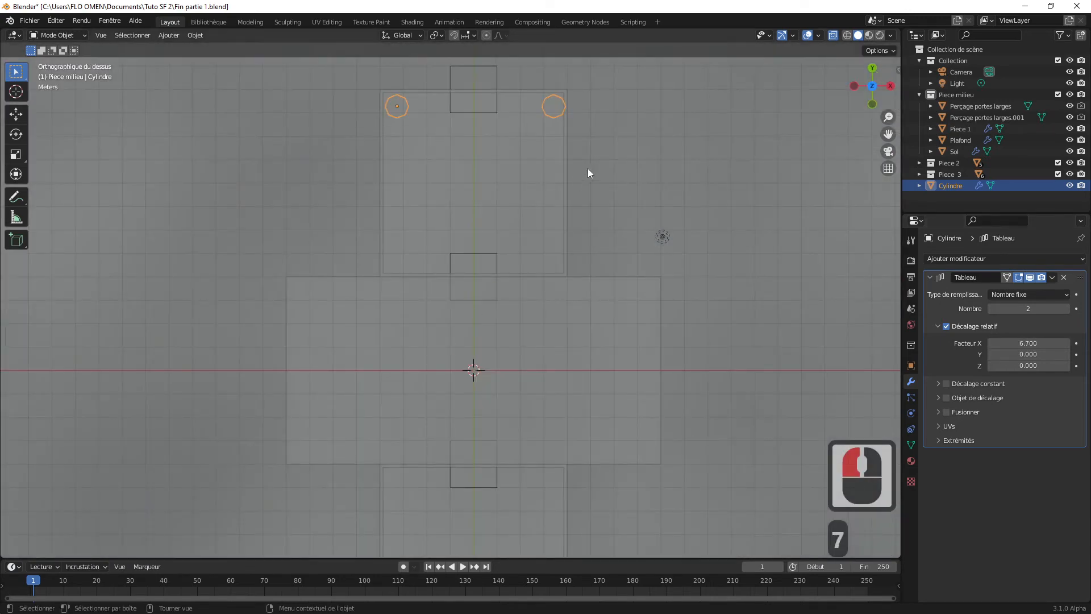
{"action": "scroll", "coordinate": [574, 149], "scroll_direction": "down", "scroll_amount": 1}
{"action": "middle_click_drag", "start_coordinate": [573, 149], "coordinate": [559, 325], "text": "shift"}
{"action": "scroll", "coordinate": [598, 334], "scroll_direction": "up", "scroll_amount": 5}
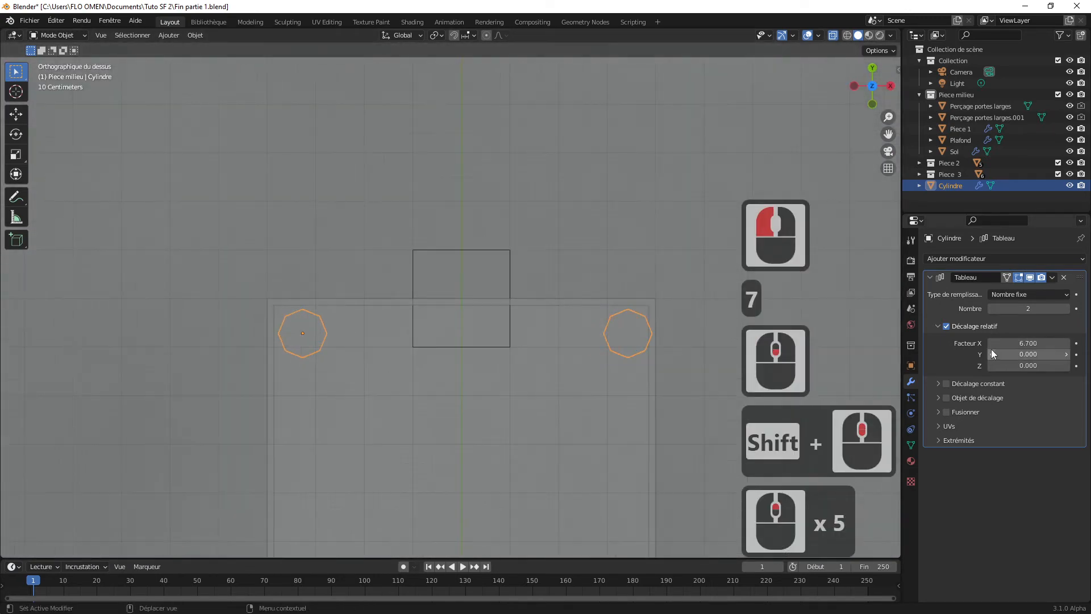
{"action": "left_click_drag", "start_coordinate": [1028, 343], "coordinate": [1001, 344]}
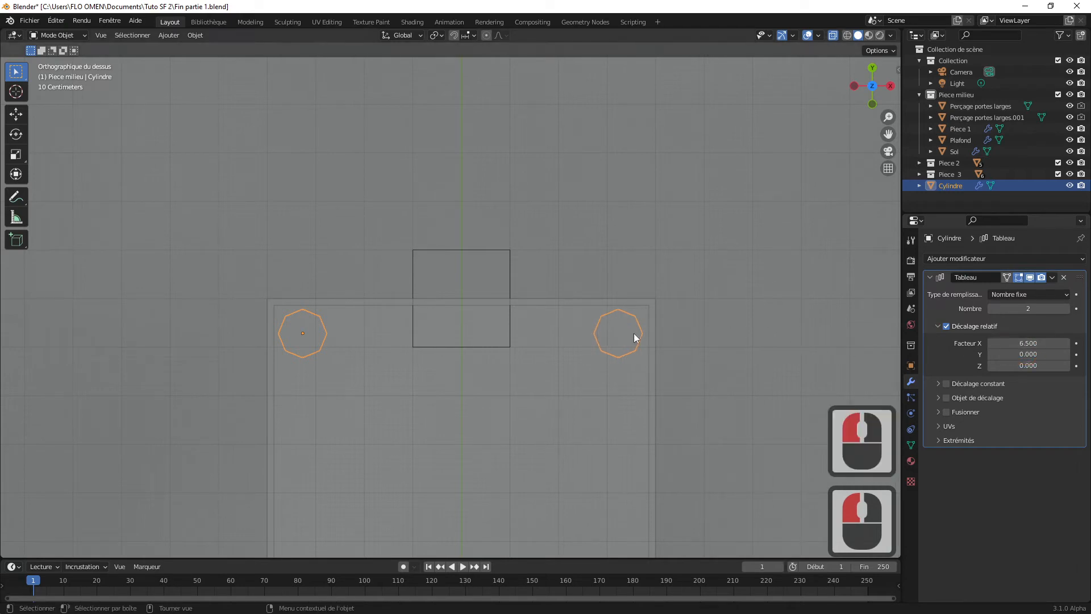
Step: Collapse the first array's settings and add a second Array modifier to the cylinder
{"action": "middle_click_drag", "start_coordinate": [692, 380], "coordinate": [517, 299]}
{"action": "scroll", "coordinate": [526, 271], "scroll_direction": "down", "scroll_amount": 3}
{"action": "middle_click_drag", "start_coordinate": [436, 308], "coordinate": [479, 329]}
{"action": "scroll", "coordinate": [446, 312], "scroll_direction": "down", "scroll_amount": 3}
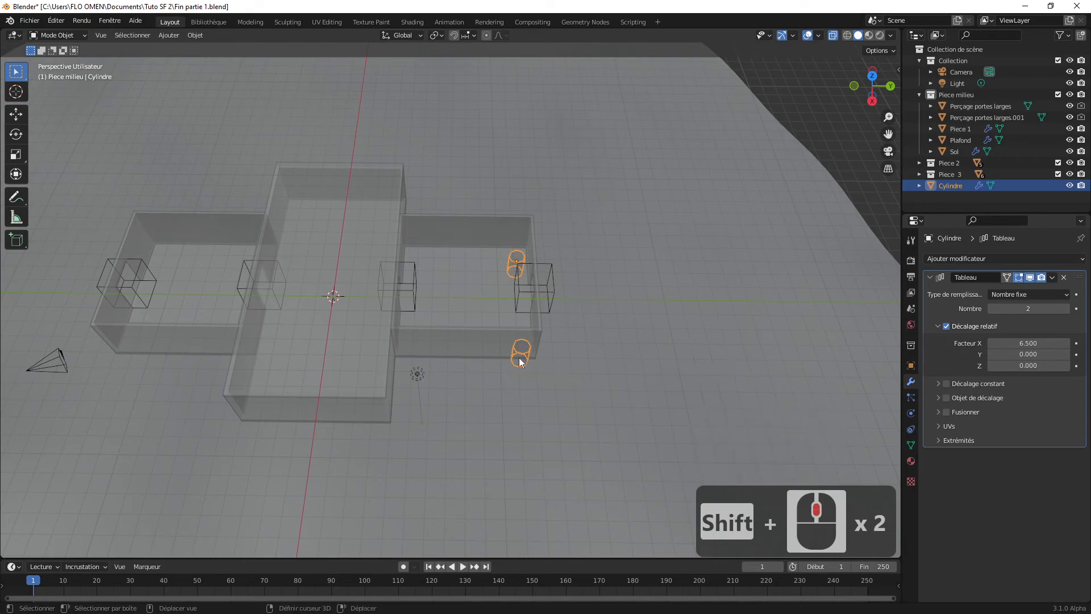
{"action": "middle_click_drag", "start_coordinate": [568, 375], "coordinate": [716, 355]}
{"action": "middle_click_drag", "start_coordinate": [625, 334], "coordinate": [564, 322]}
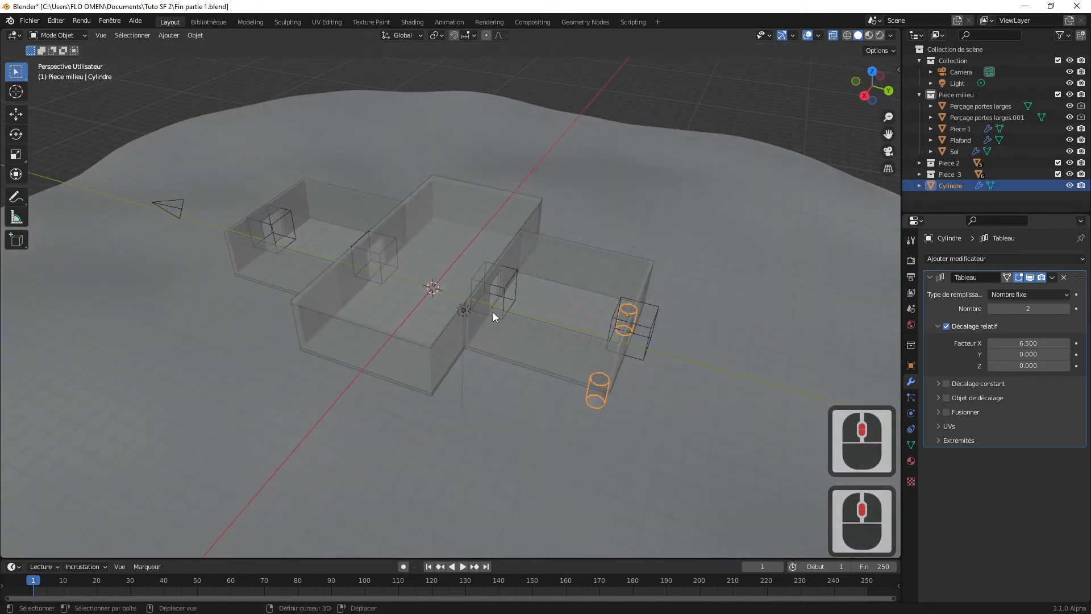
{"action": "middle_click_drag", "start_coordinate": [492, 312], "coordinate": [563, 347]}
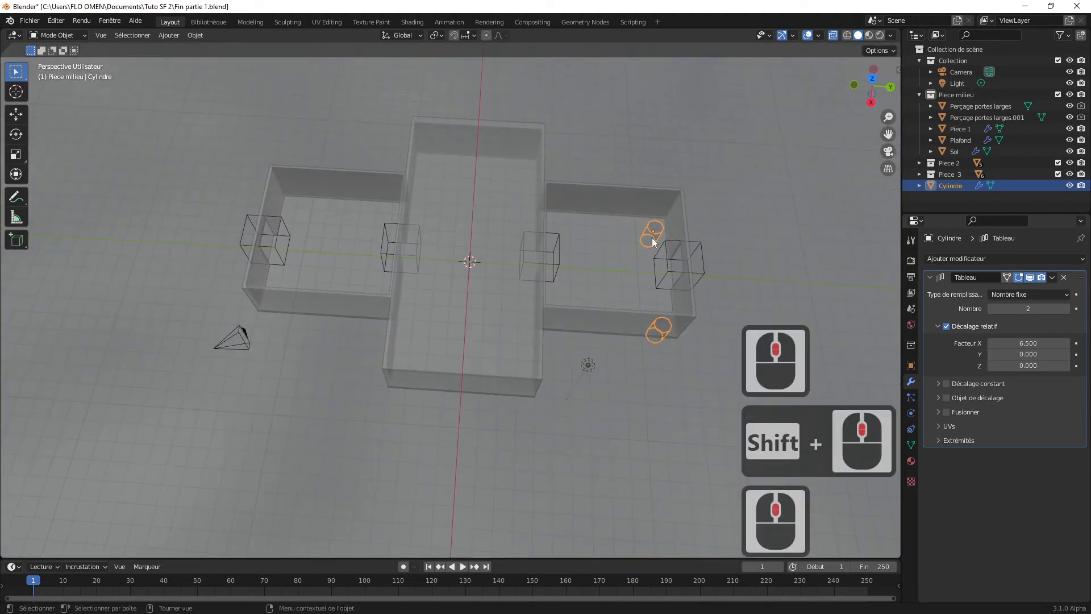
{"action": "left_click", "coordinate": [932, 278]}
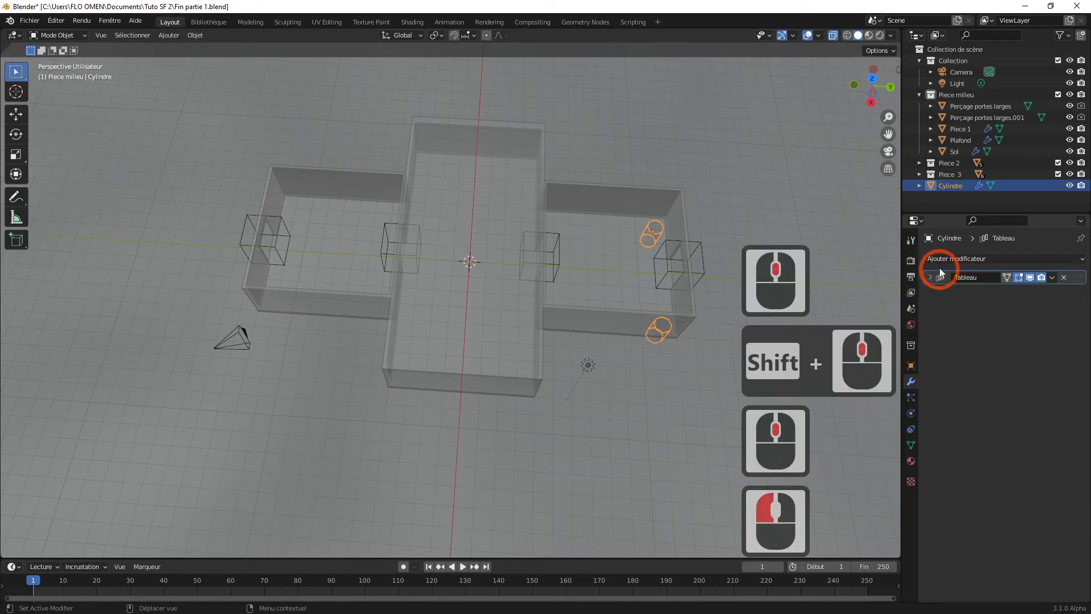
{"action": "left_click", "coordinate": [941, 260]}
{"action": "left_click", "coordinate": [816, 289]}
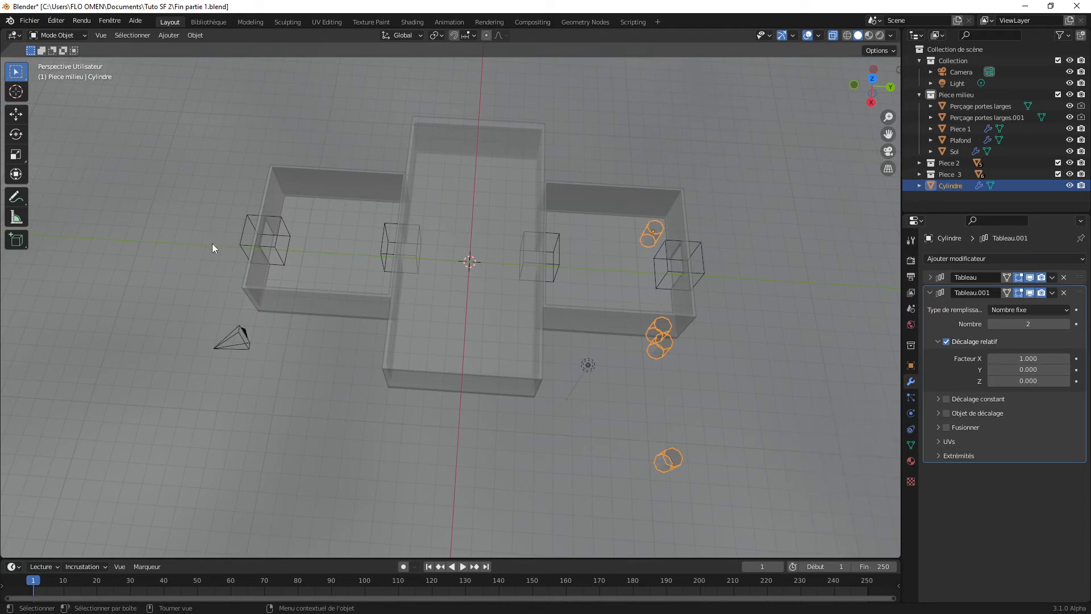
Step: Set the second array's relative offset factors to 0 on X and -6.1 on Y, placing the copied pillars inside the end room
{"action": "left_click", "coordinate": [1019, 358]}
{"action": "type", "text": "0"}
{"action": "key", "text": "Return"}
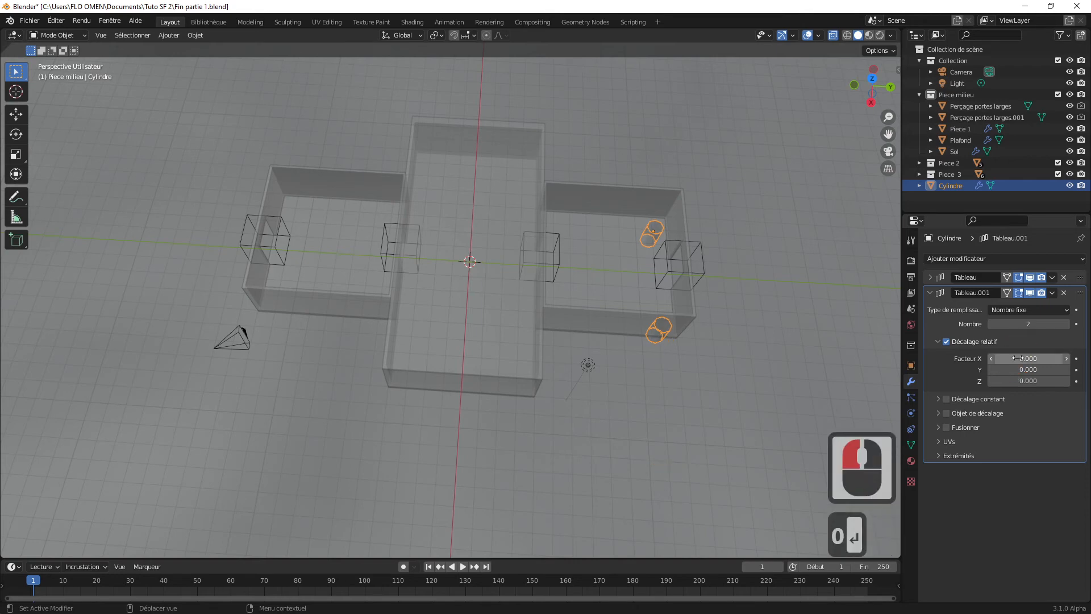
{"action": "left_click", "coordinate": [1010, 369]}
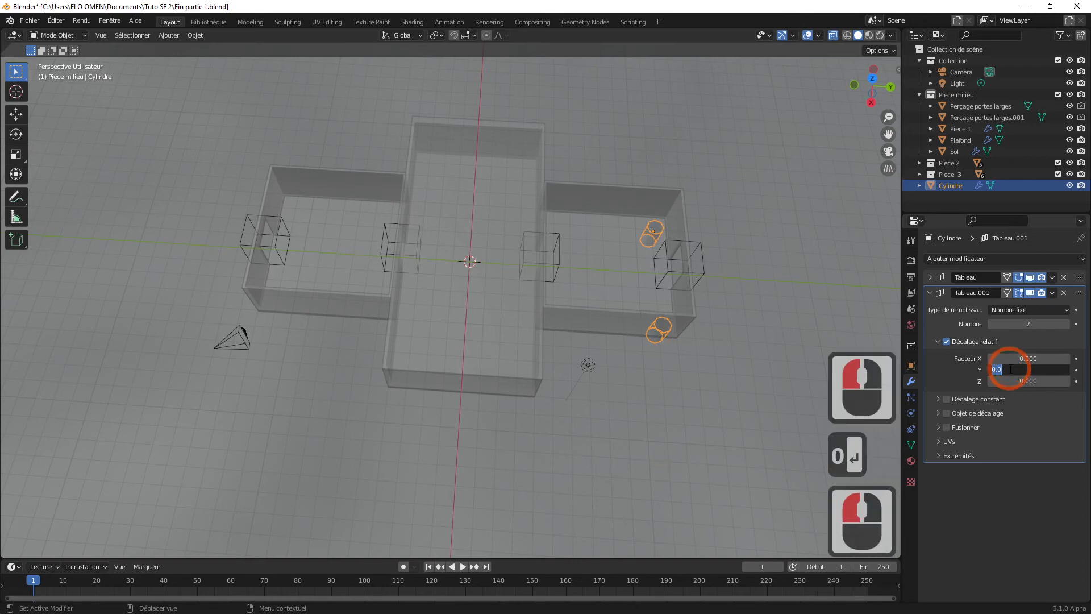
{"action": "type", "text": "1"}
{"action": "key", "text": "Return"}
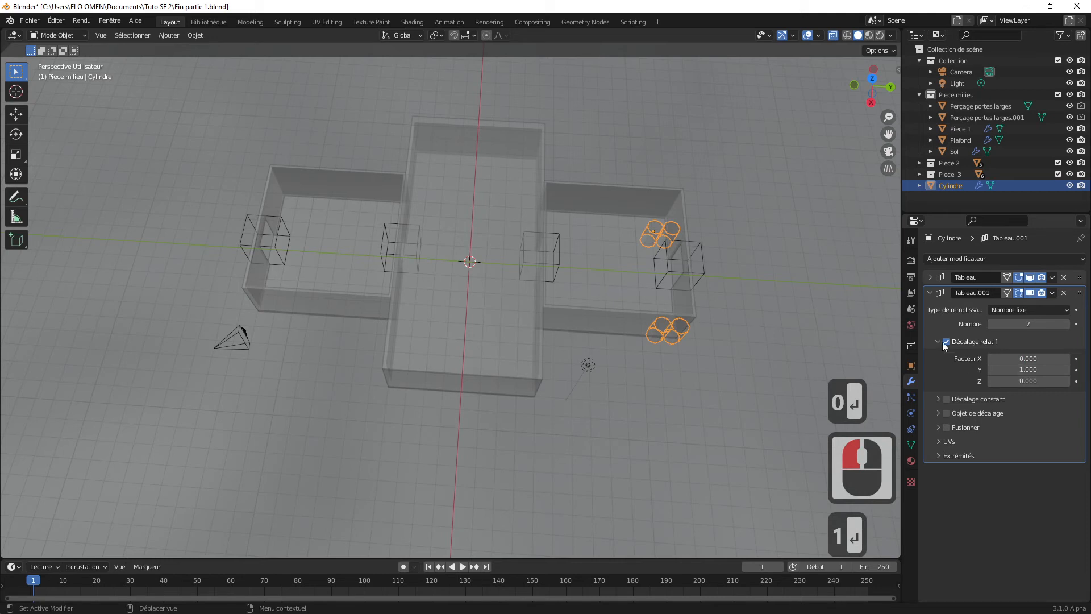
{"action": "left_click_drag", "start_coordinate": [1061, 370], "coordinate": [951, 367]}
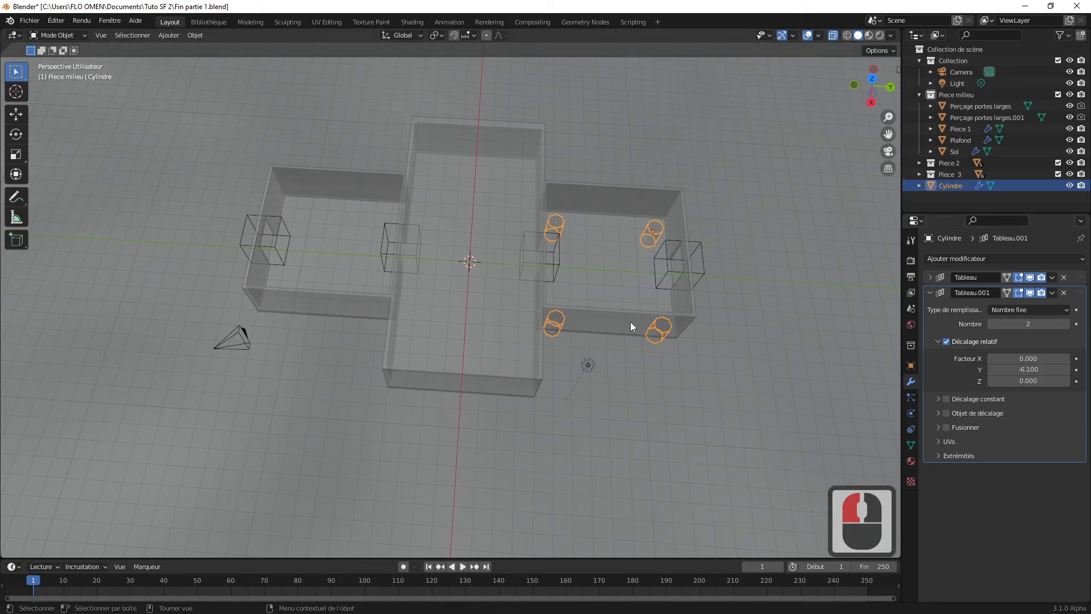
Step: In top view, set the second array's relative Y factor to -6.5 to move the copies into the end room's inner corners
{"action": "key", "text": "KP_7"}
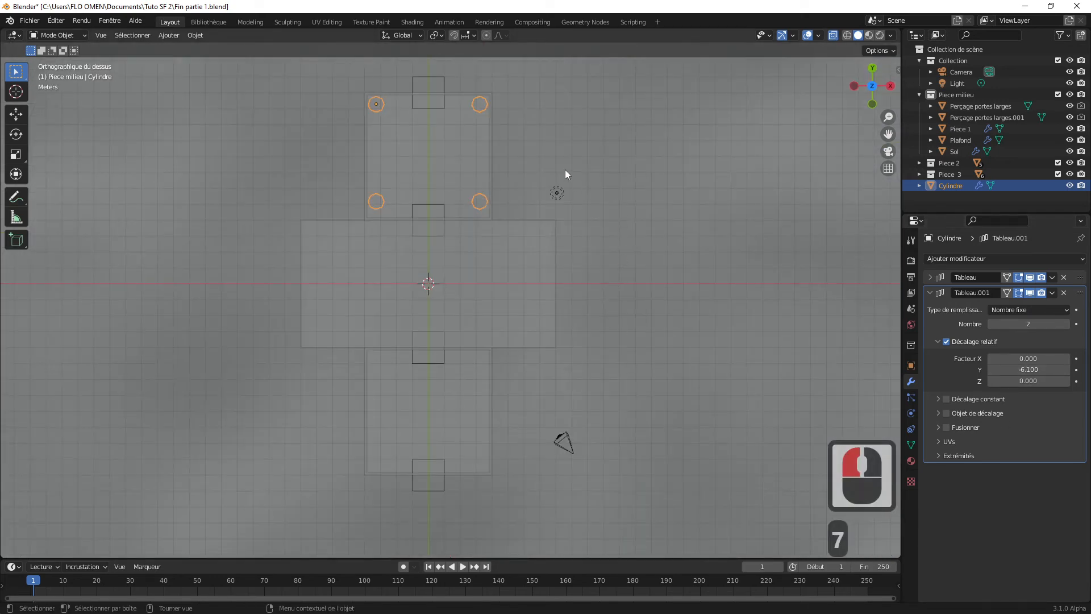
{"action": "scroll", "coordinate": [562, 168], "scroll_direction": "up", "scroll_amount": 1}
{"action": "middle_click_drag", "start_coordinate": [547, 155], "coordinate": [561, 248], "text": "shift"}
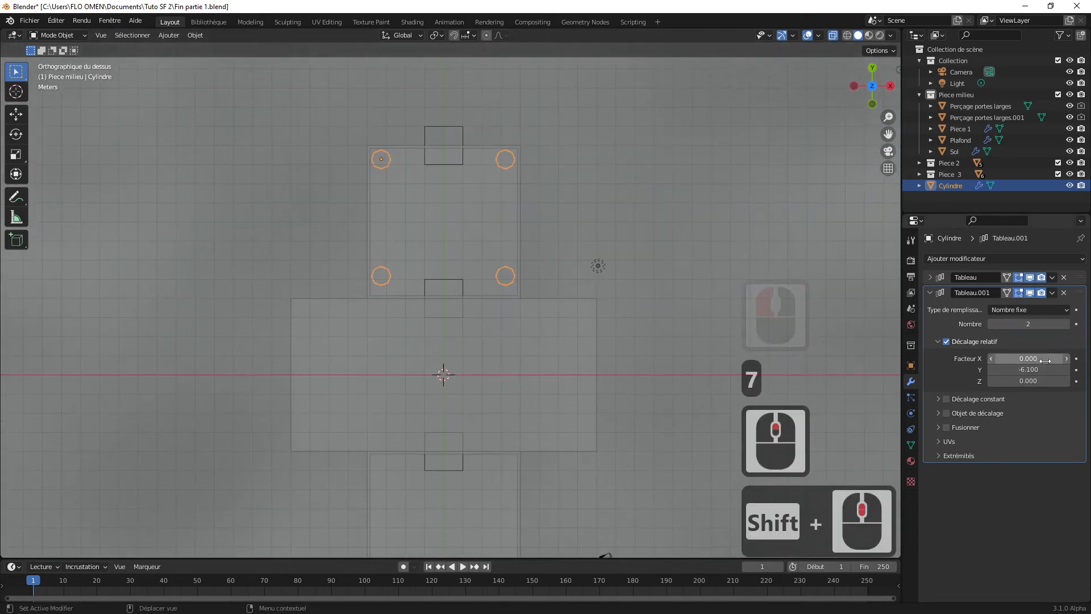
{"action": "left_click_drag", "start_coordinate": [1027, 369], "coordinate": [1017, 369]}
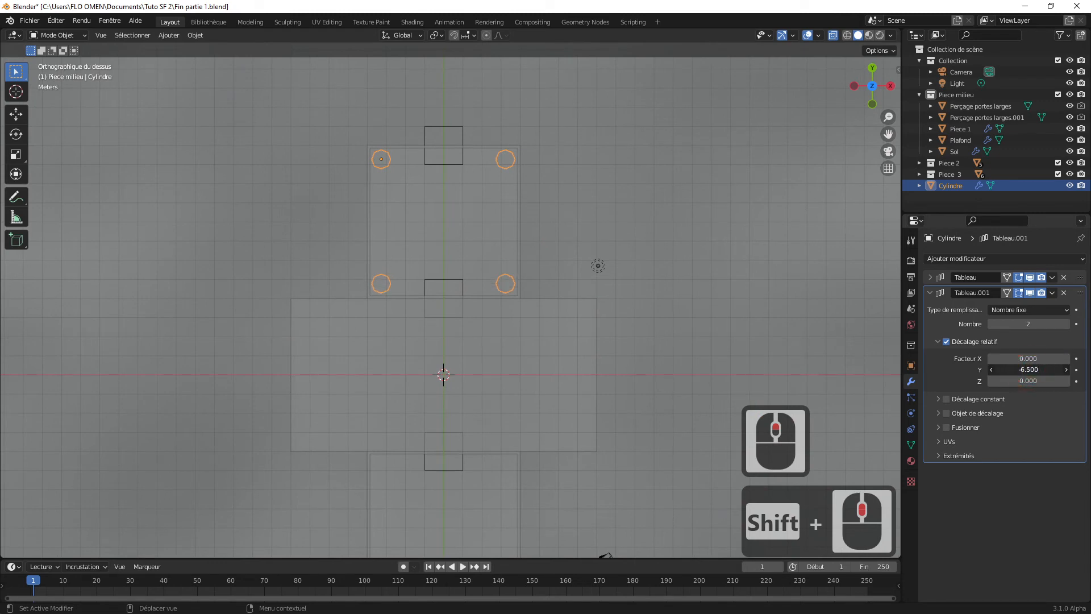
{"action": "scroll", "coordinate": [546, 253], "scroll_direction": "up", "scroll_amount": 2}
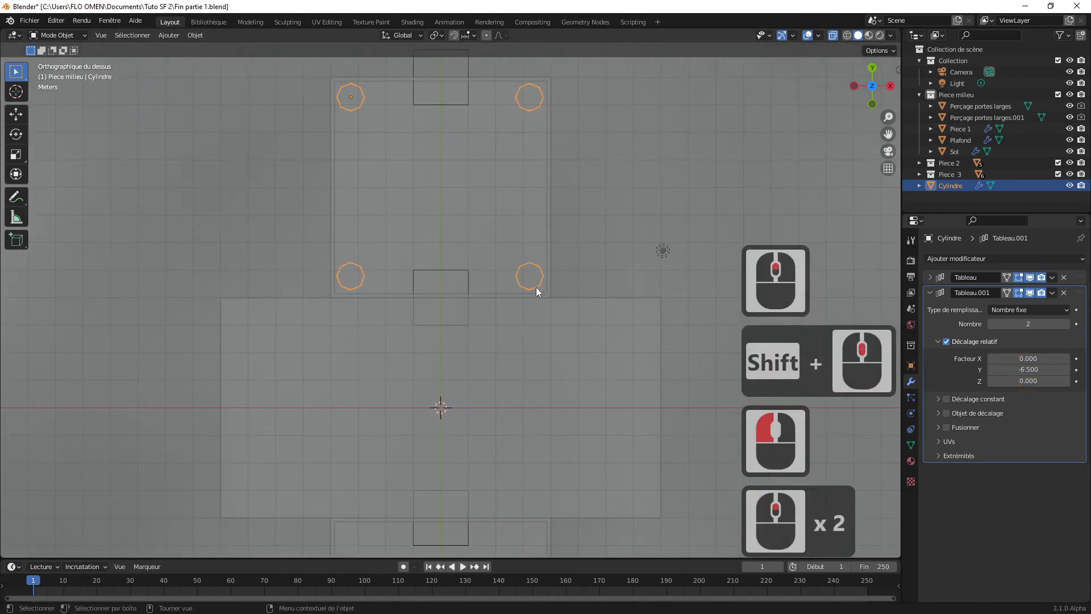
Step: Set the second array's count to 5 and its relative Y factor to -5.6 to spread pillar rows across all three rooms
{"action": "scroll", "coordinate": [536, 285], "scroll_direction": "down", "scroll_amount": 4}
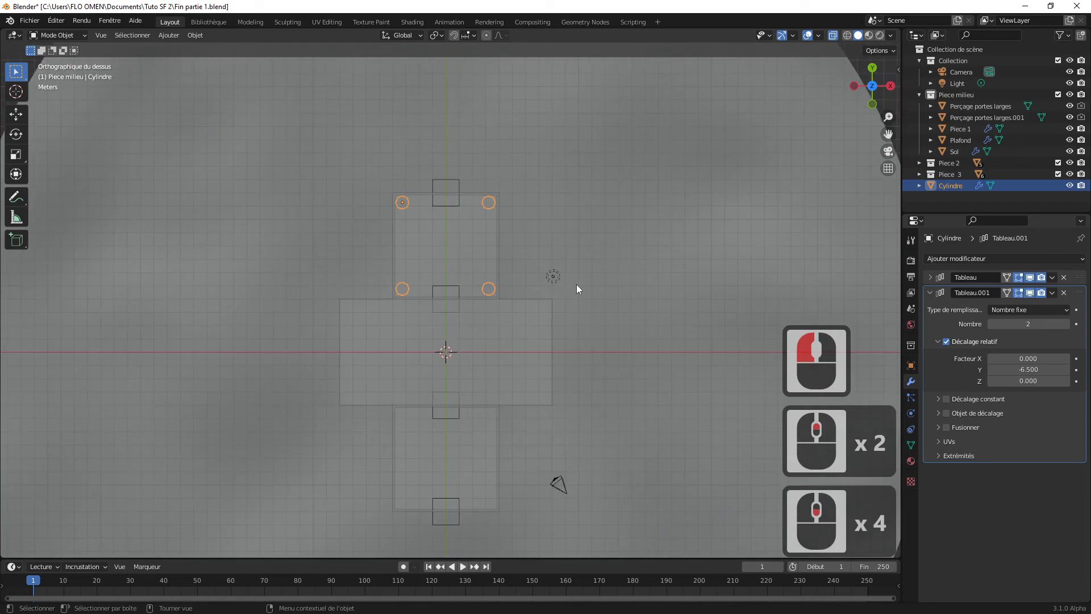
{"action": "middle_click_drag", "start_coordinate": [576, 284], "coordinate": [575, 276], "text": "shift"}
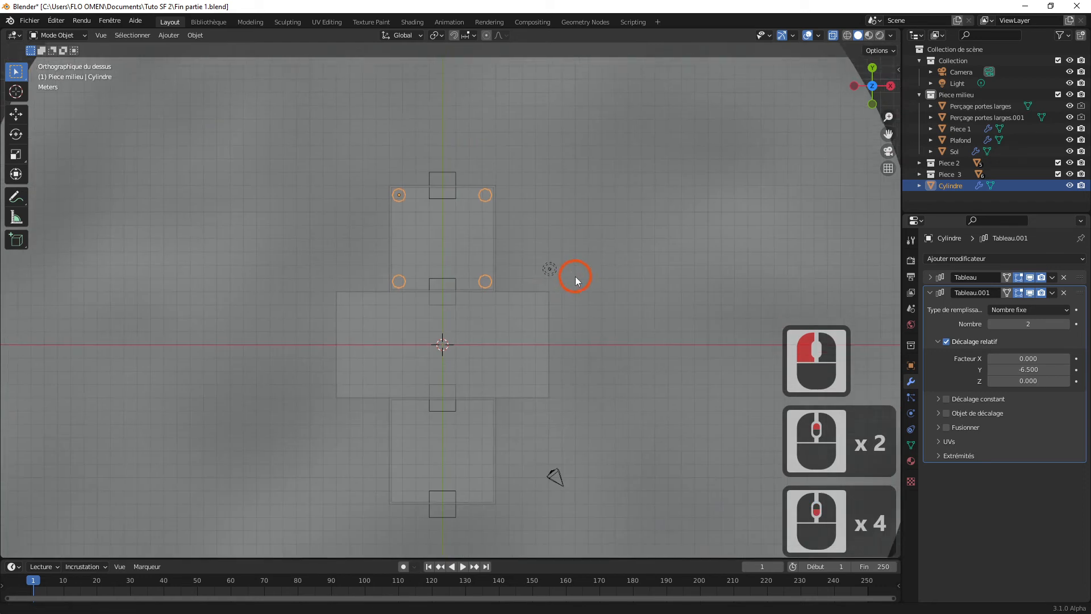
{"action": "left_click", "coordinate": [1066, 323]}
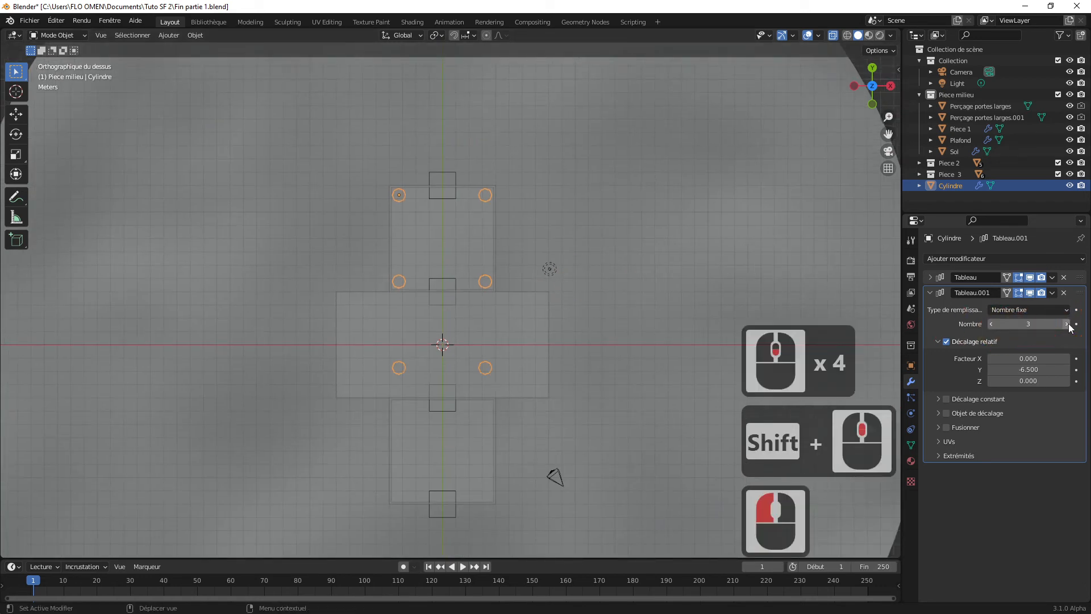
{"action": "left_click", "coordinate": [1067, 324]}
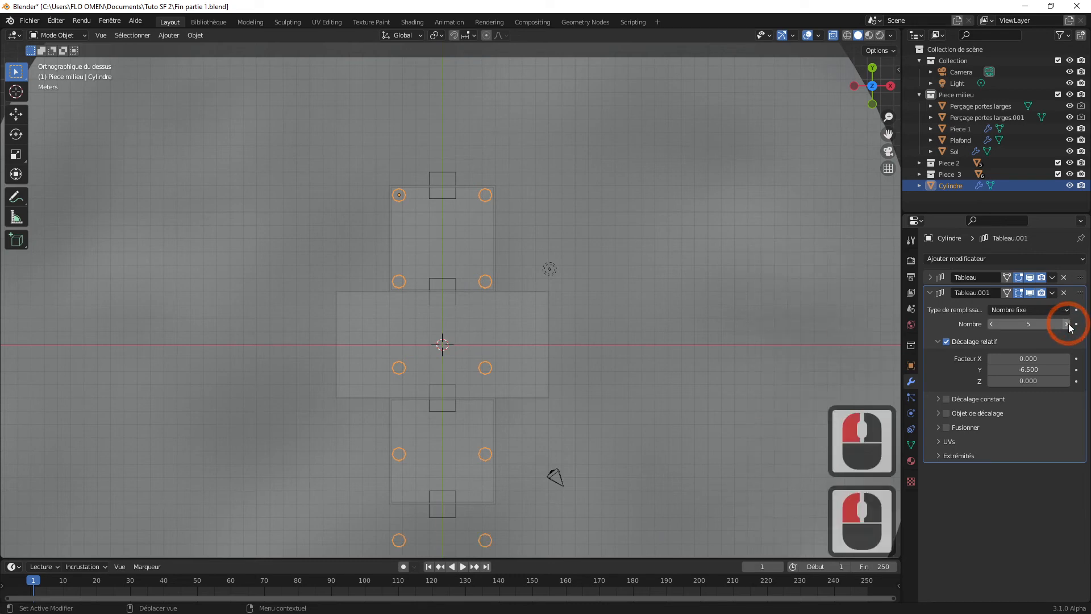
{"action": "scroll", "coordinate": [597, 395], "scroll_direction": "down", "scroll_amount": 2}
{"action": "scroll", "coordinate": [576, 391], "scroll_direction": "up", "scroll_amount": 1}
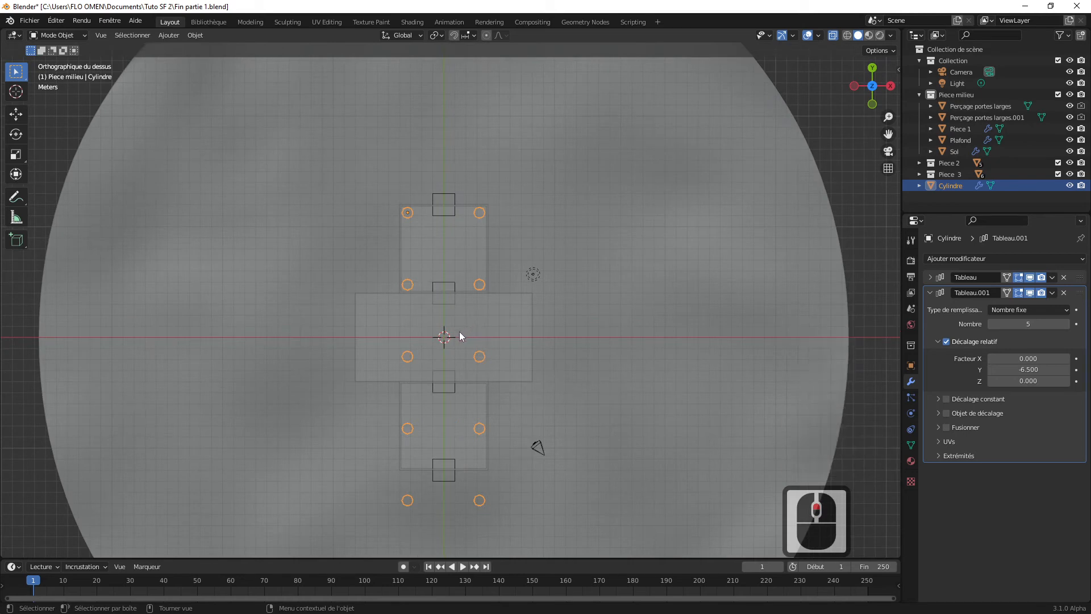
{"action": "left_click_drag", "start_coordinate": [1025, 369], "coordinate": [1065, 370]}
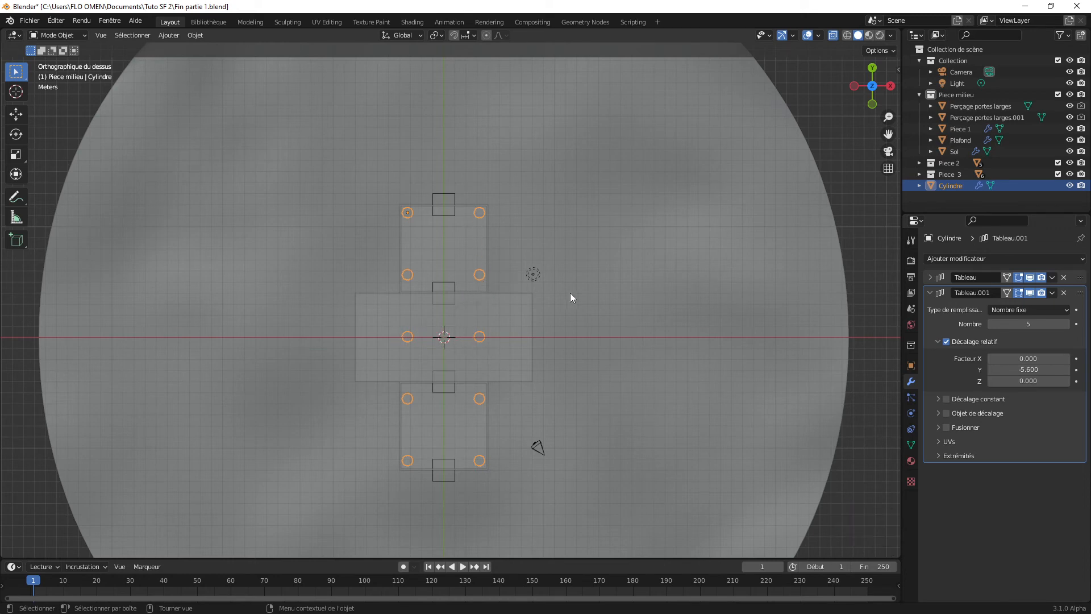
Step: Return the second array's relative Y factor to -6.5 and its count to 2, keeping pillars only under the end room
{"action": "middle_click_drag", "start_coordinate": [572, 297], "coordinate": [517, 264]}
{"action": "key", "text": "KP_7"}
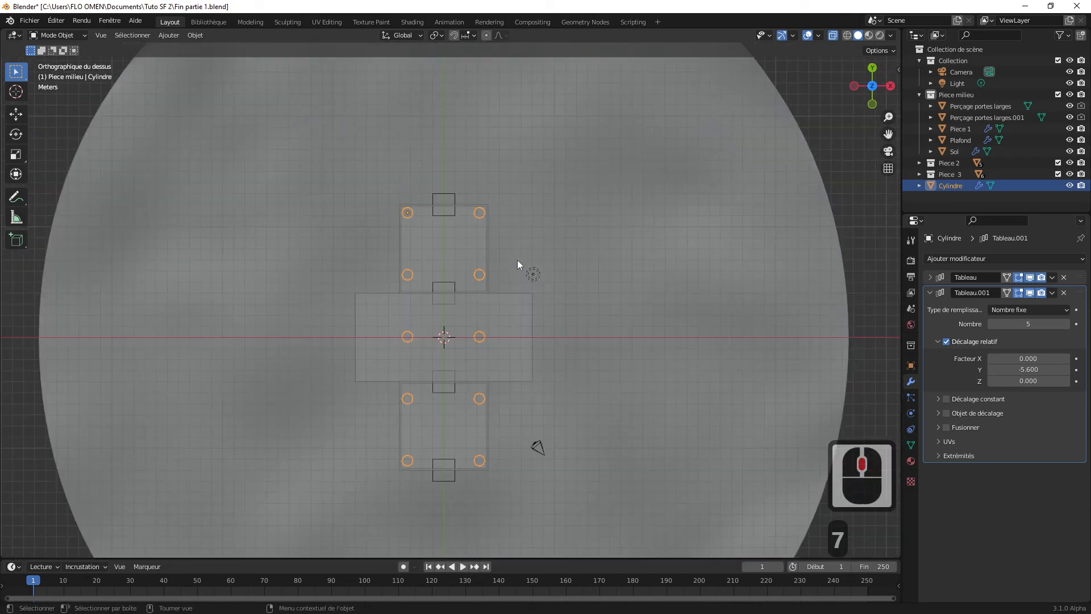
{"action": "scroll", "coordinate": [517, 264], "scroll_direction": "up", "scroll_amount": 2}
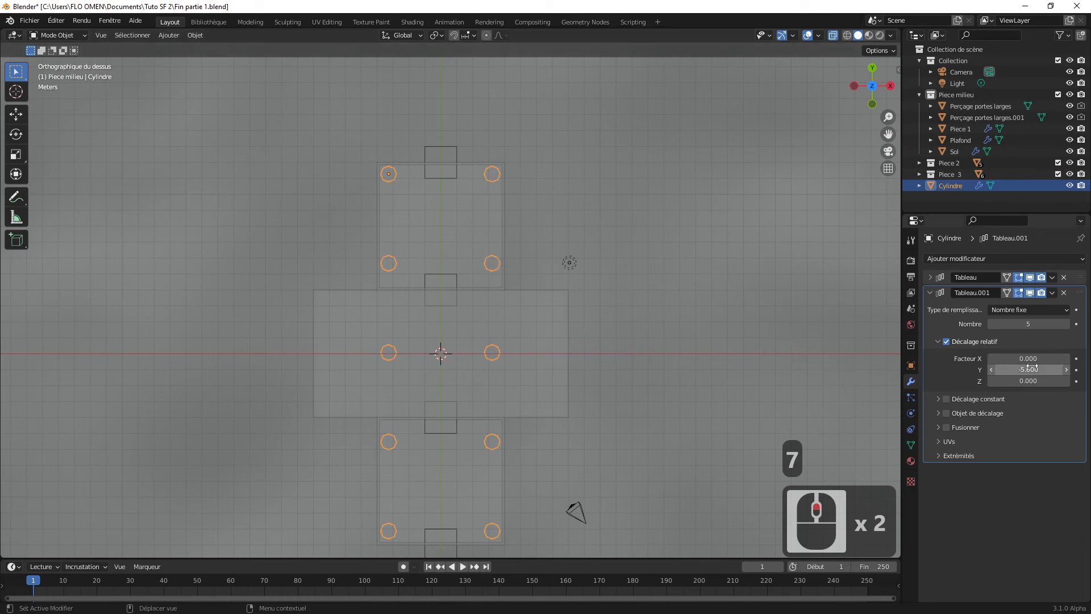
{"action": "left_click_drag", "start_coordinate": [1035, 369], "coordinate": [1015, 369]}
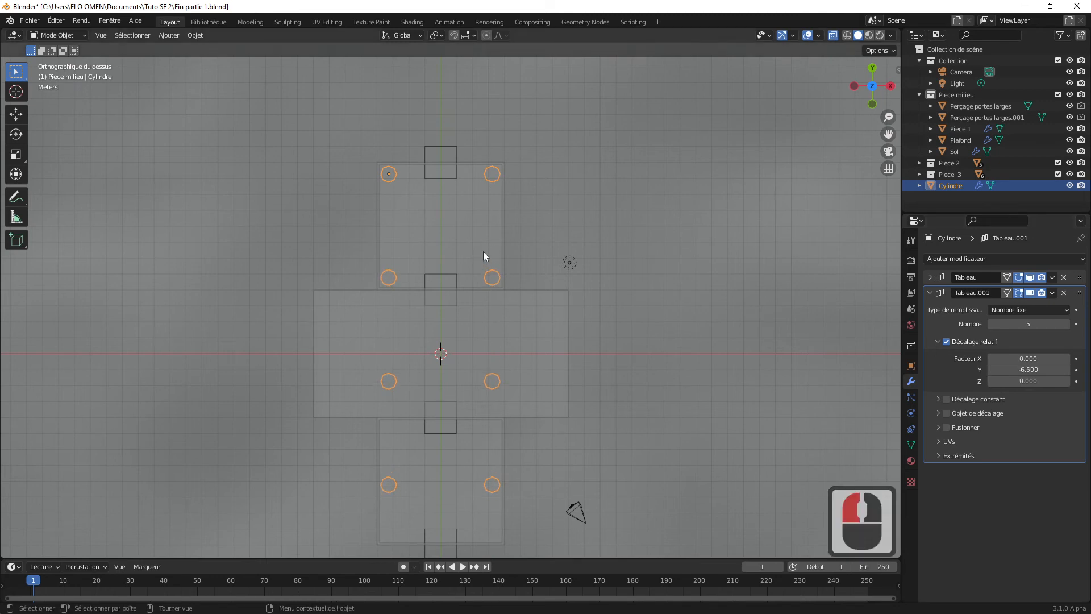
{"action": "left_click", "coordinate": [993, 324]}
{"action": "left_click", "coordinate": [993, 324]}
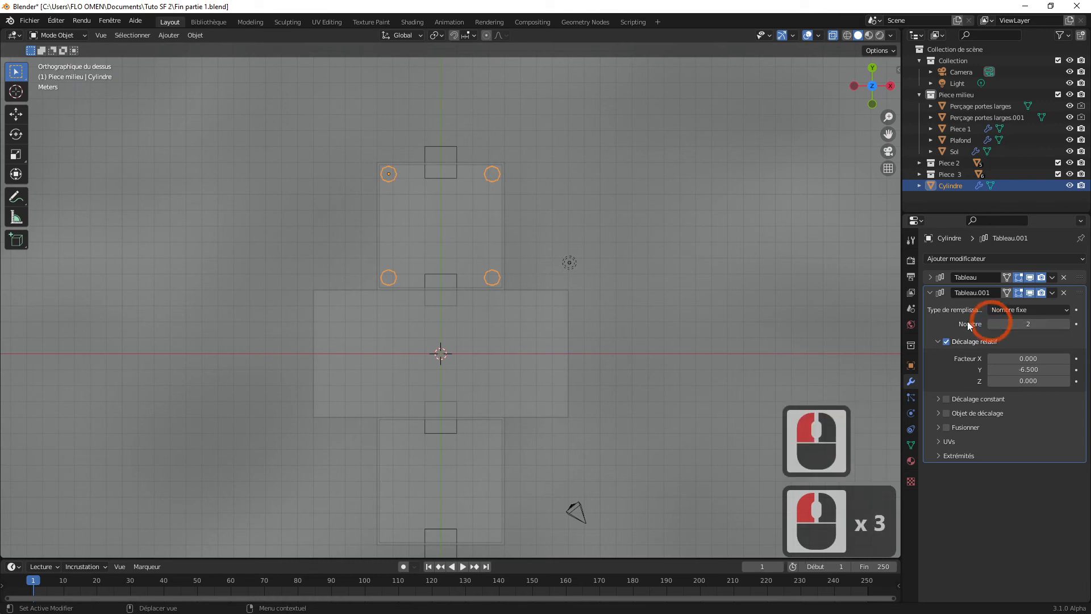
{"action": "scroll", "coordinate": [485, 288], "scroll_direction": "down", "scroll_amount": 2}
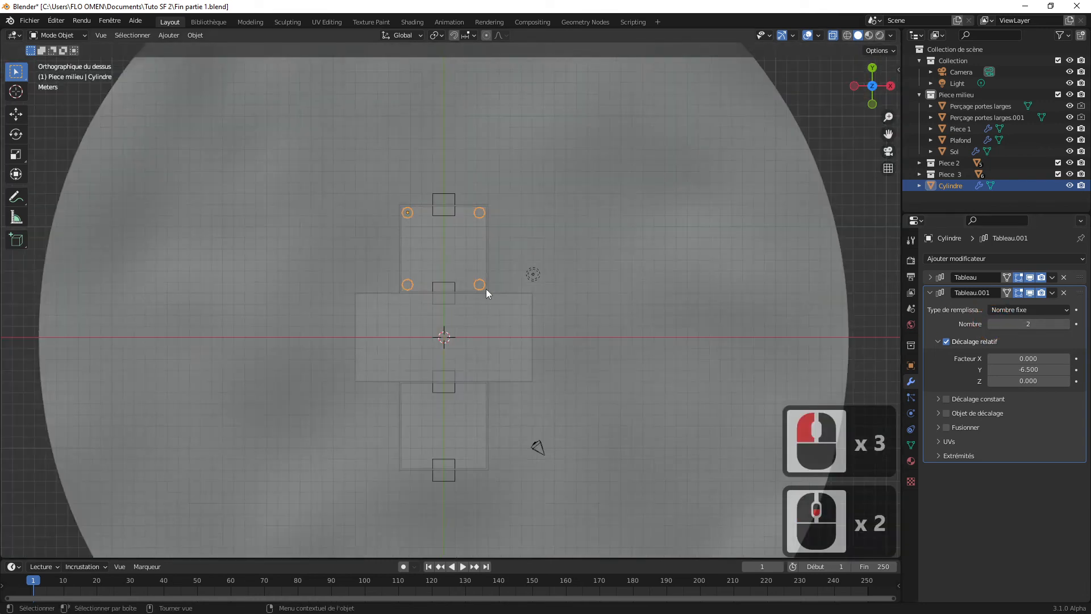
Step: Collapse the second array's settings and add a third Array modifier to the cylinder
{"action": "left_click", "coordinate": [931, 293]}
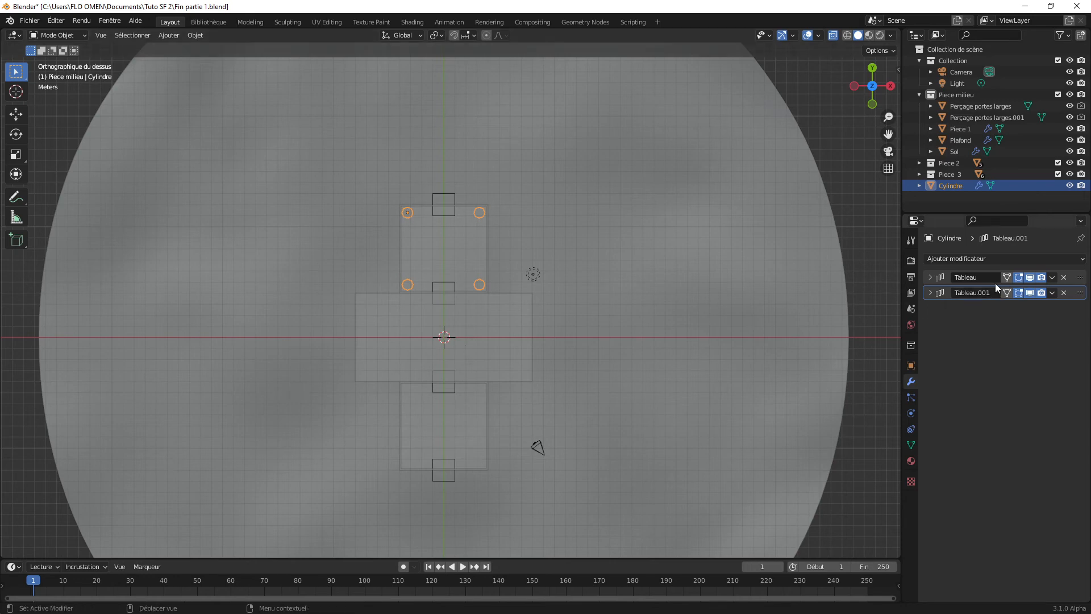
{"action": "left_click", "coordinate": [935, 259]}
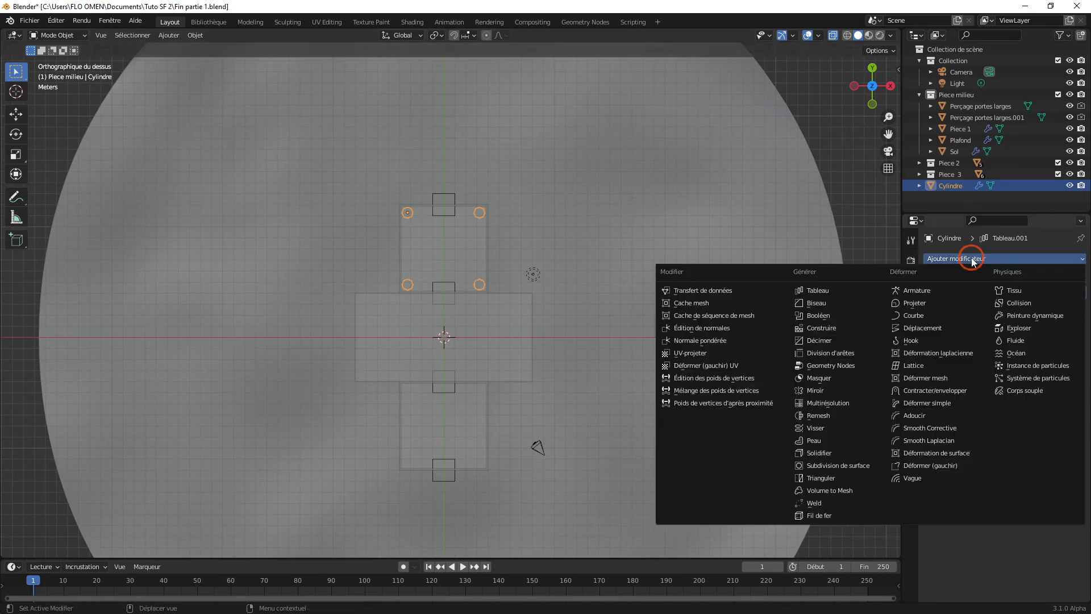
{"action": "left_click", "coordinate": [819, 290]}
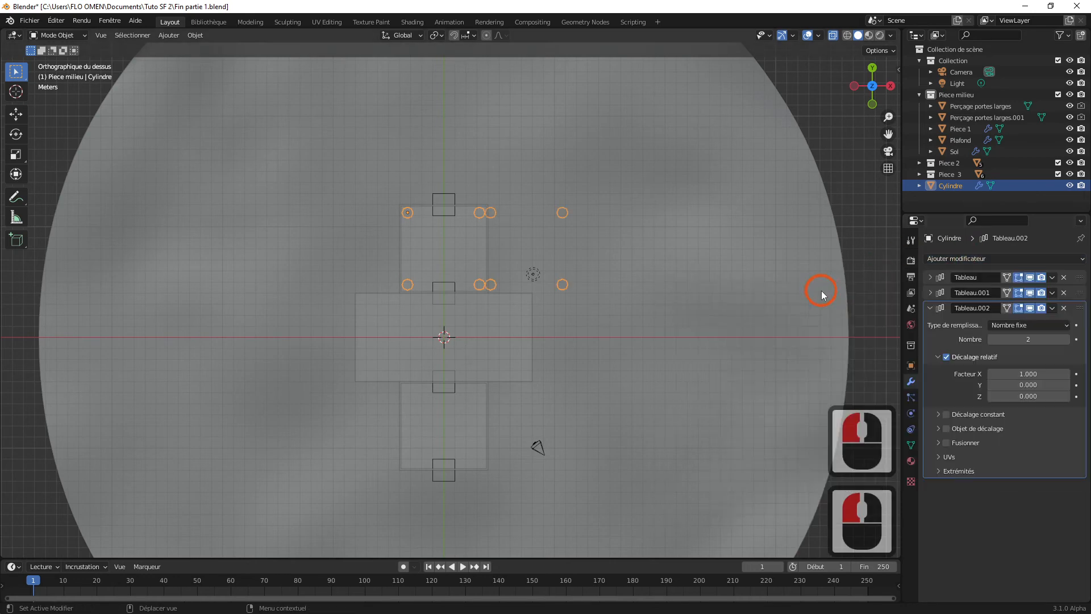
Step: Set the third array's relative offset factors to 0 on X and -1.1 on Y, repeating the four pillars under the middle room
{"action": "left_click", "coordinate": [1026, 374]}
{"action": "type", "text": "0"}
{"action": "key", "text": "Return"}
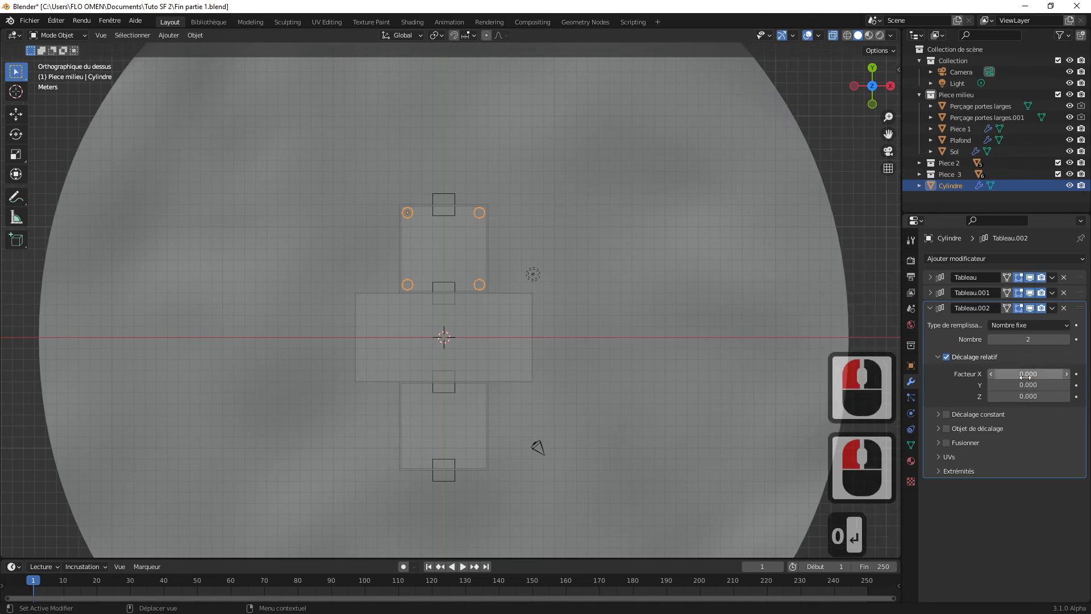
{"action": "left_click", "coordinate": [1029, 384]}
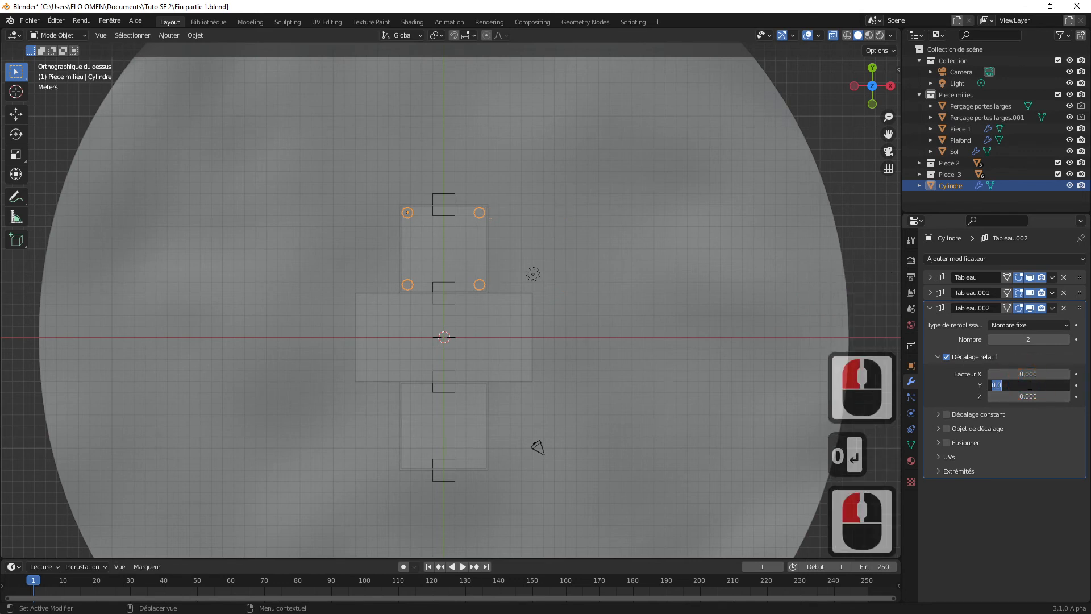
{"action": "type", "text": "1"}
{"action": "left_click", "coordinate": [1022, 504]}
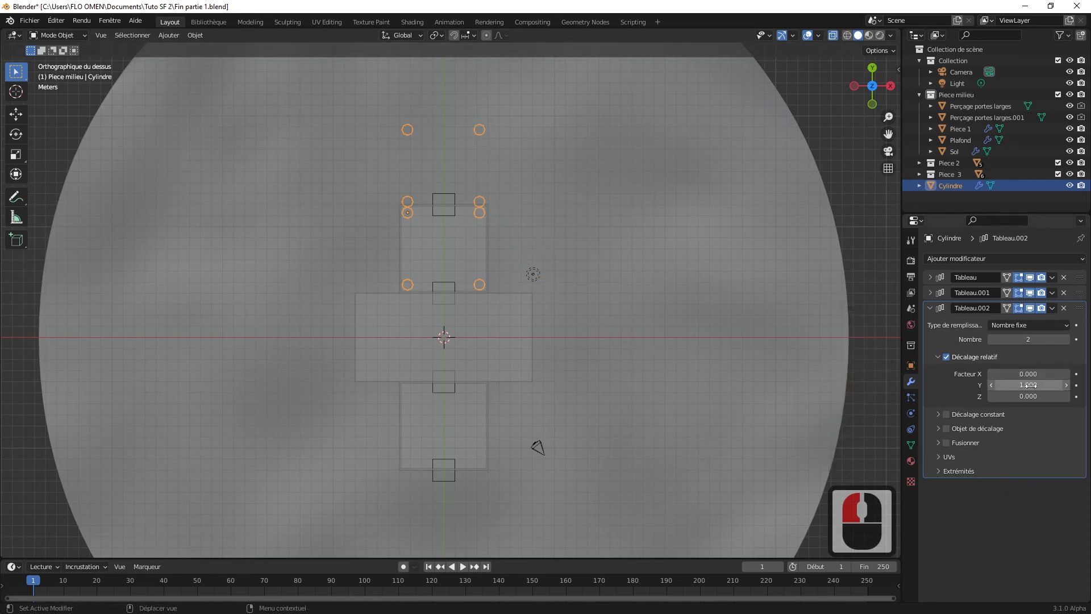
{"action": "left_click_drag", "start_coordinate": [1029, 386], "coordinate": [992, 385]}
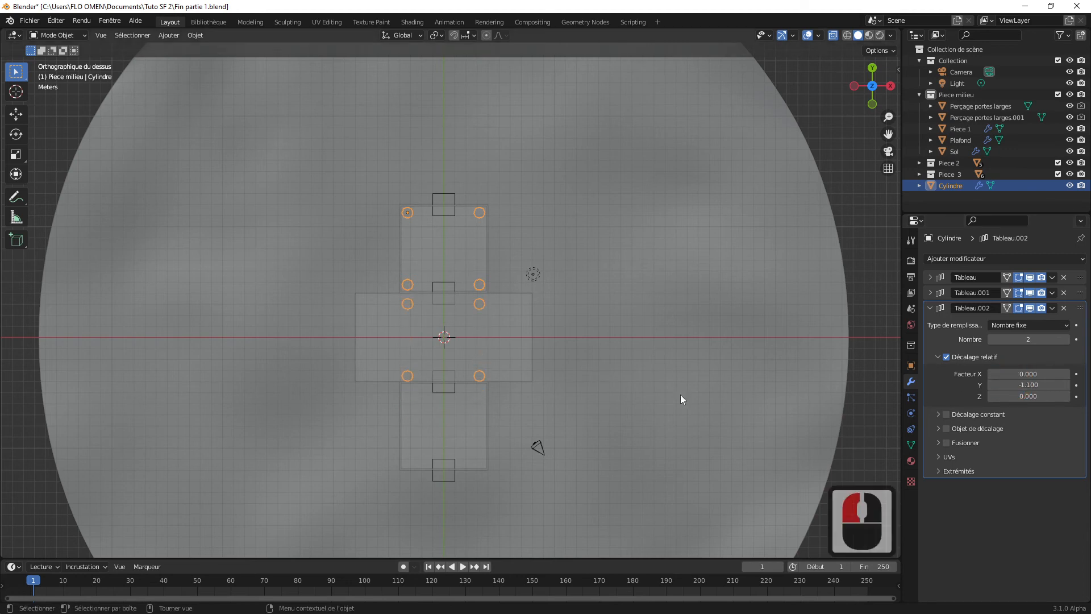
Step: Fine-tune the third array's relative Y factor to -1.07 and raise its count to 3
{"action": "scroll", "coordinate": [519, 363], "scroll_direction": "up", "scroll_amount": 3}
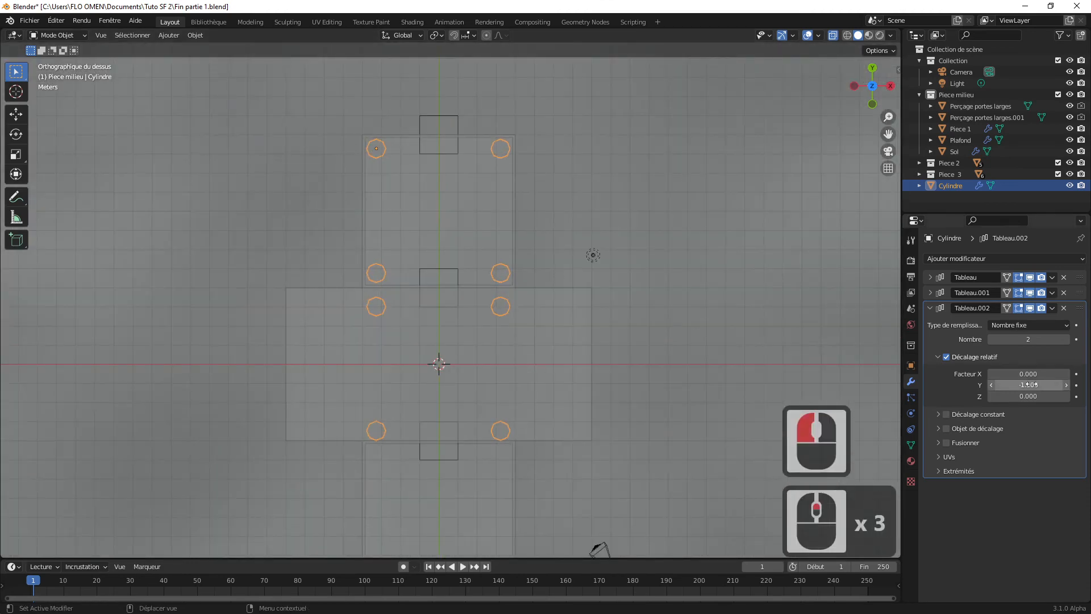
{"action": "left_click_drag", "start_coordinate": [1030, 385], "coordinate": [1030, 384]}
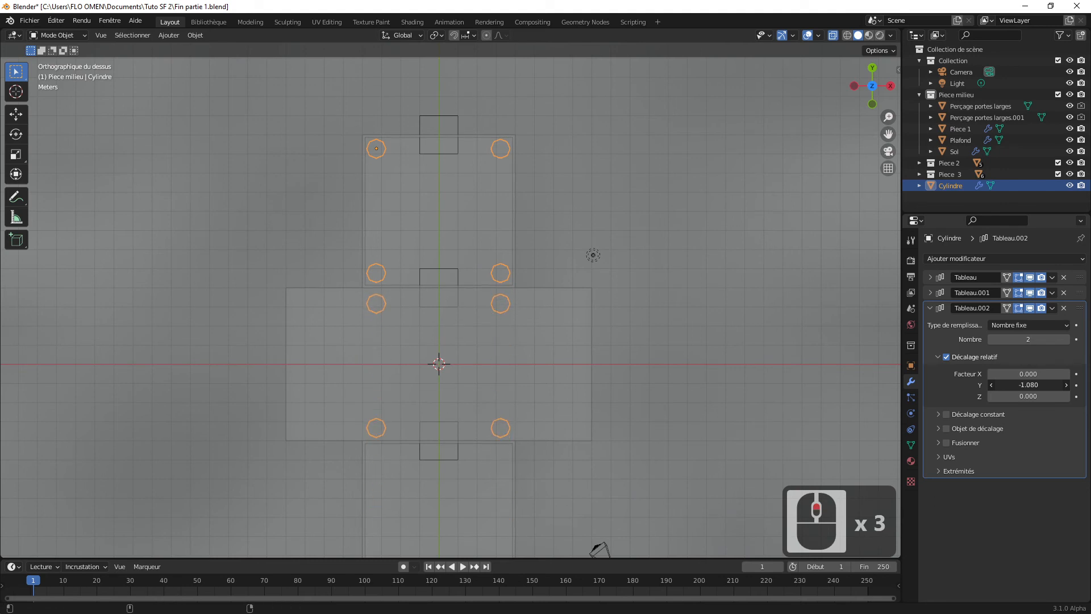
{"action": "left_click_drag", "start_coordinate": [1030, 385], "coordinate": [1030, 385], "text": "shift"}
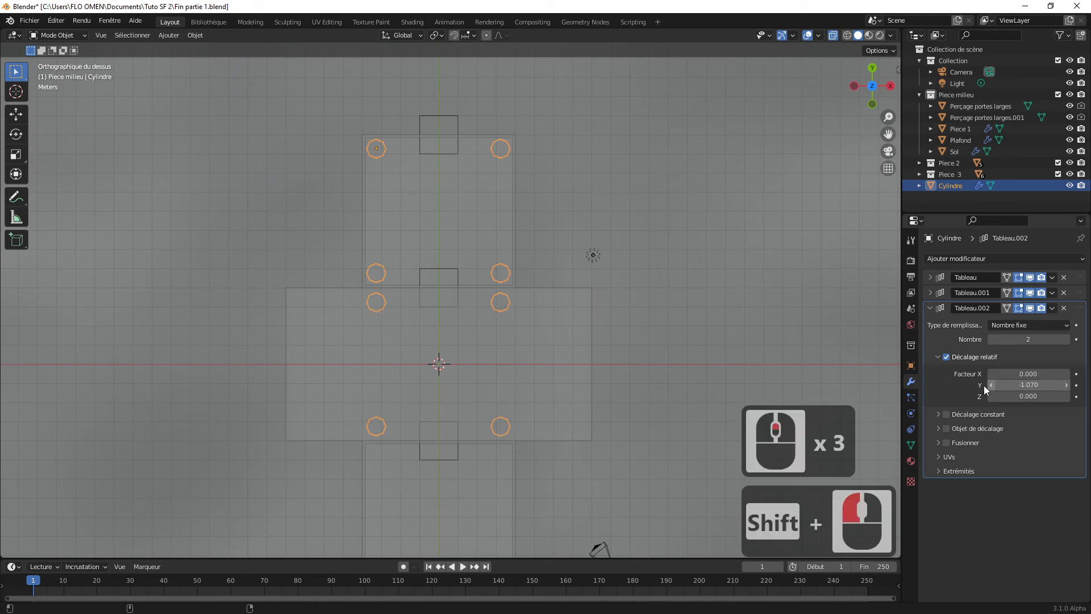
{"action": "left_click", "coordinate": [1065, 340]}
{"action": "scroll", "coordinate": [548, 378], "scroll_direction": "down", "scroll_amount": 2}
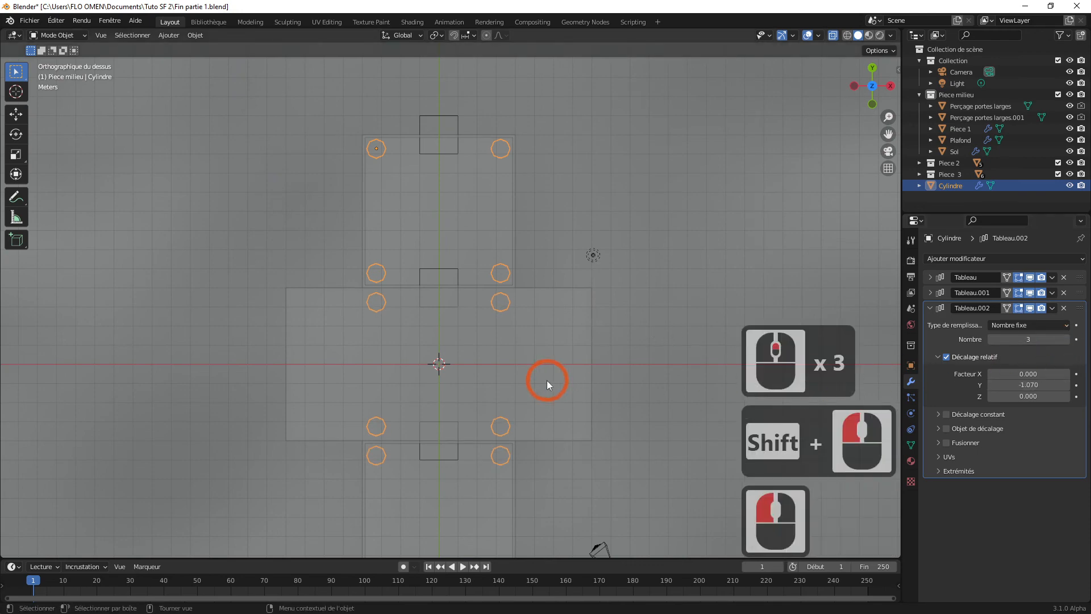
Step: Inspect the paired pillars beside the middle room's walls in perspective and remove the third Array modifier
{"action": "middle_click_drag", "start_coordinate": [548, 423], "coordinate": [476, 377]}
{"action": "scroll", "coordinate": [466, 393], "scroll_direction": "up", "scroll_amount": 3}
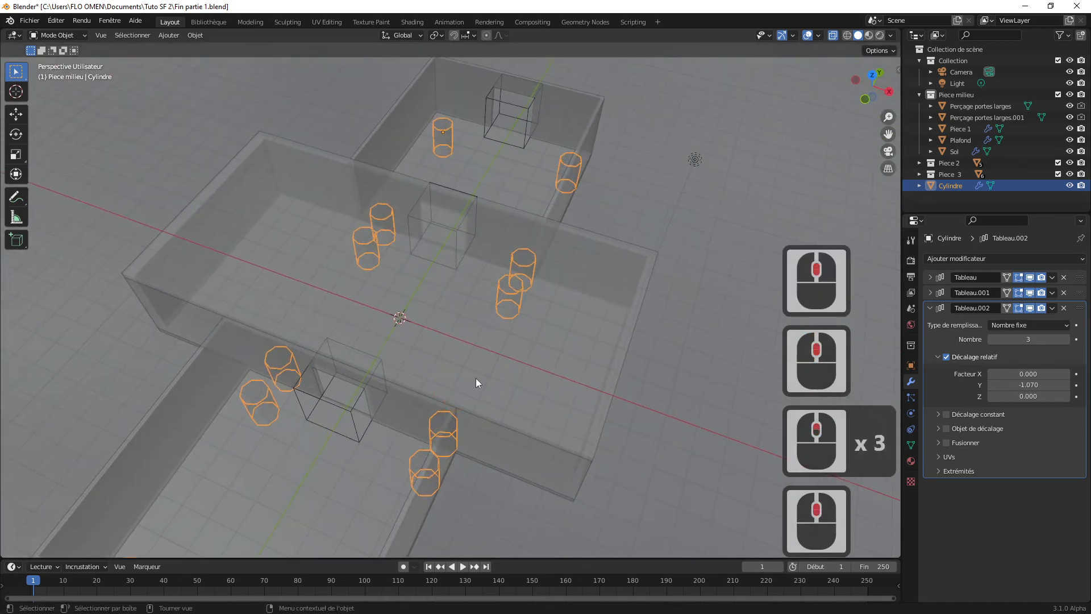
{"action": "scroll", "coordinate": [459, 418], "scroll_direction": "down", "scroll_amount": 2}
{"action": "middle_click_drag", "start_coordinate": [459, 417], "coordinate": [413, 378]}
{"action": "middle_click_drag", "start_coordinate": [370, 339], "coordinate": [471, 403]}
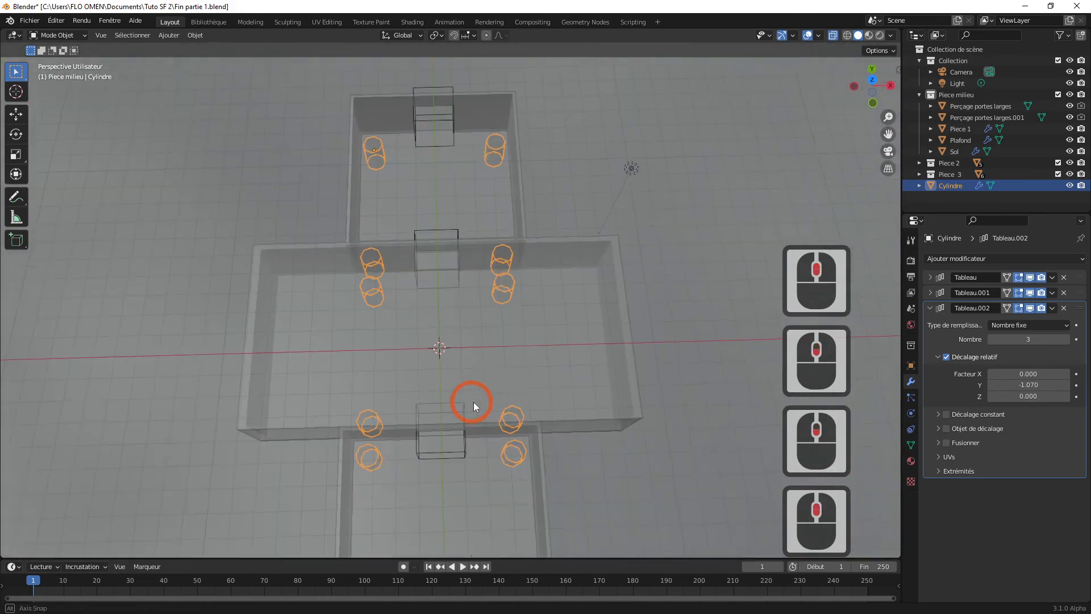
{"action": "left_click", "coordinate": [1064, 308]}
Step: In top view, set the second array's relative Y factor to -7.2 so the copies straddle the wall between end and middle rooms
{"action": "middle_click_drag", "start_coordinate": [606, 375], "coordinate": [605, 404]}
{"action": "key", "text": "KP_7"}
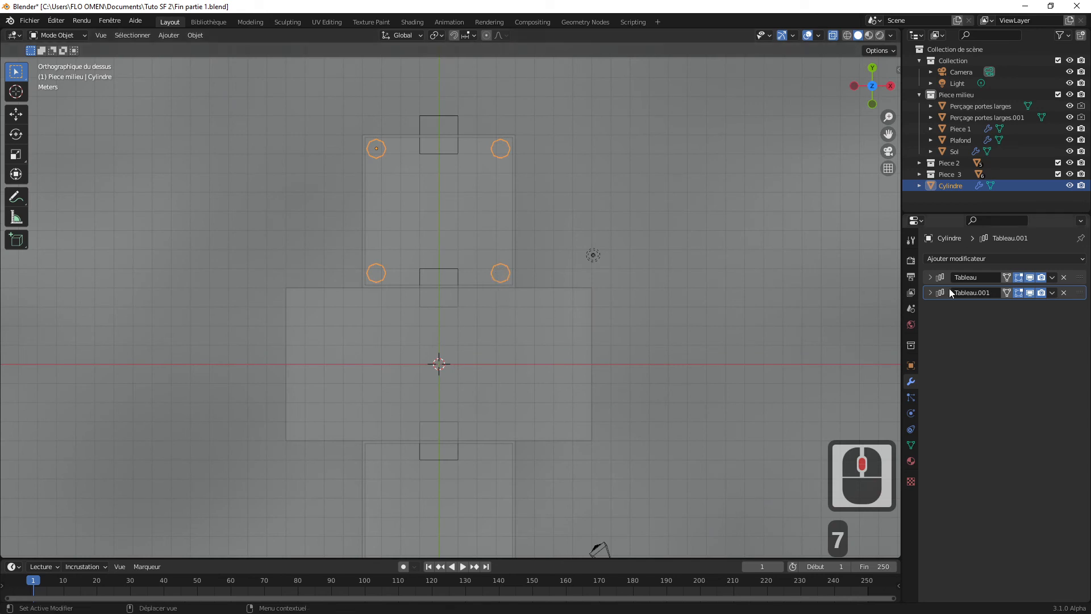
{"action": "left_click", "coordinate": [930, 292]}
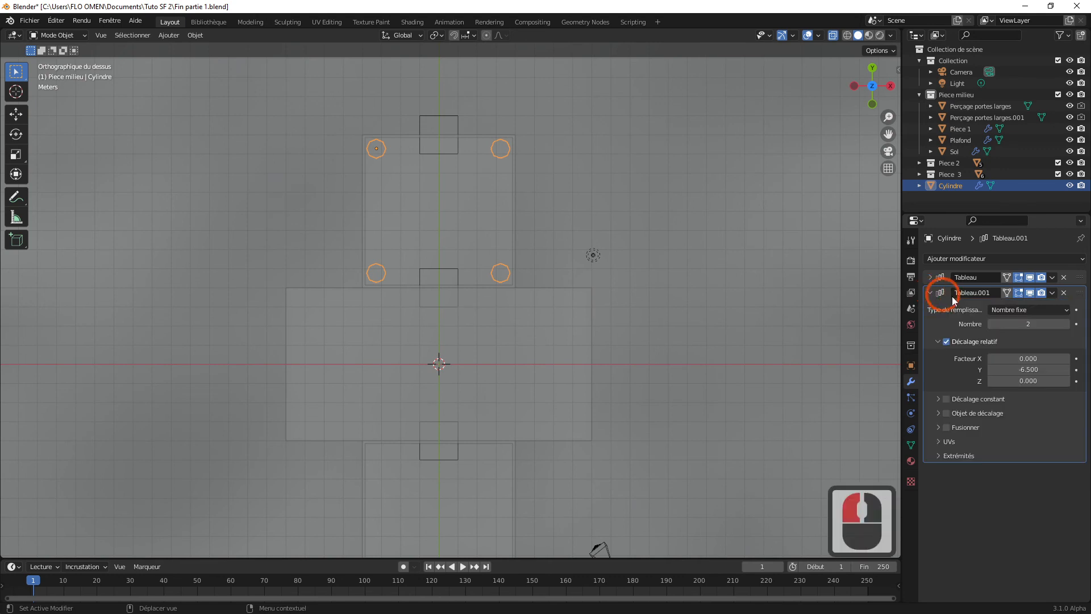
{"action": "left_click_drag", "start_coordinate": [1026, 370], "coordinate": [1028, 369]}
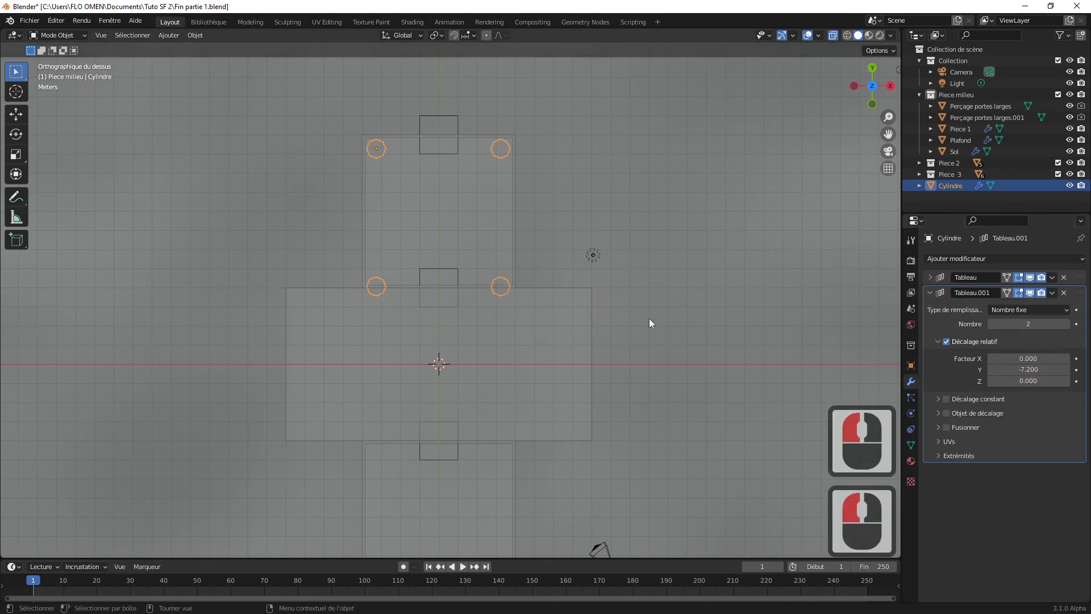
Step: Raise the second array's count to 4 and set its relative Y factor to -7.5, extending the pillars under all three rooms
{"action": "scroll", "coordinate": [649, 318], "scroll_direction": "down", "scroll_amount": 1}
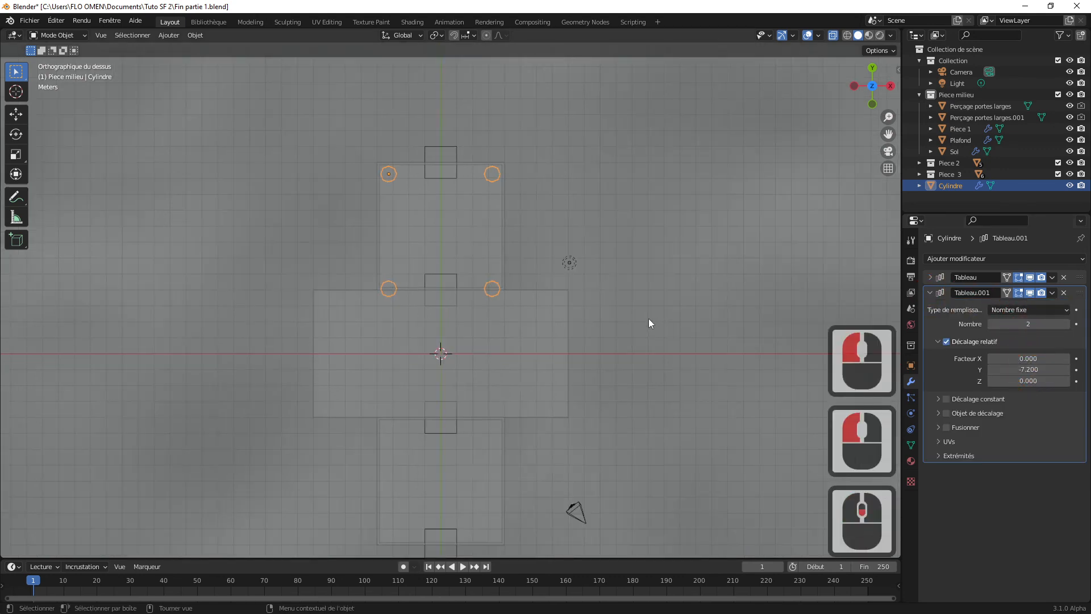
{"action": "left_click", "coordinate": [1066, 325]}
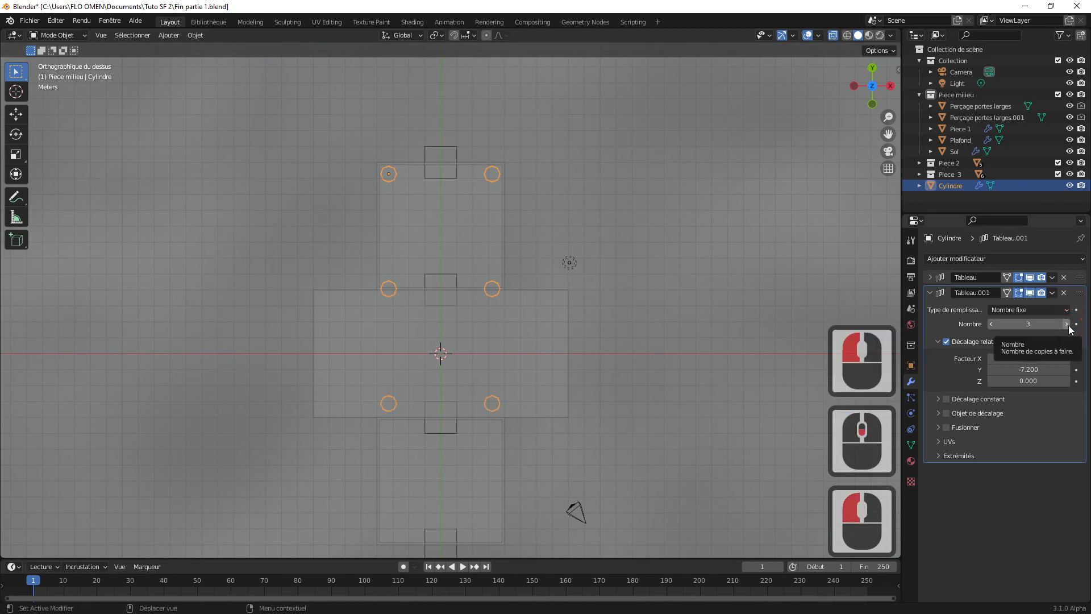
{"action": "left_click", "coordinate": [1067, 325]}
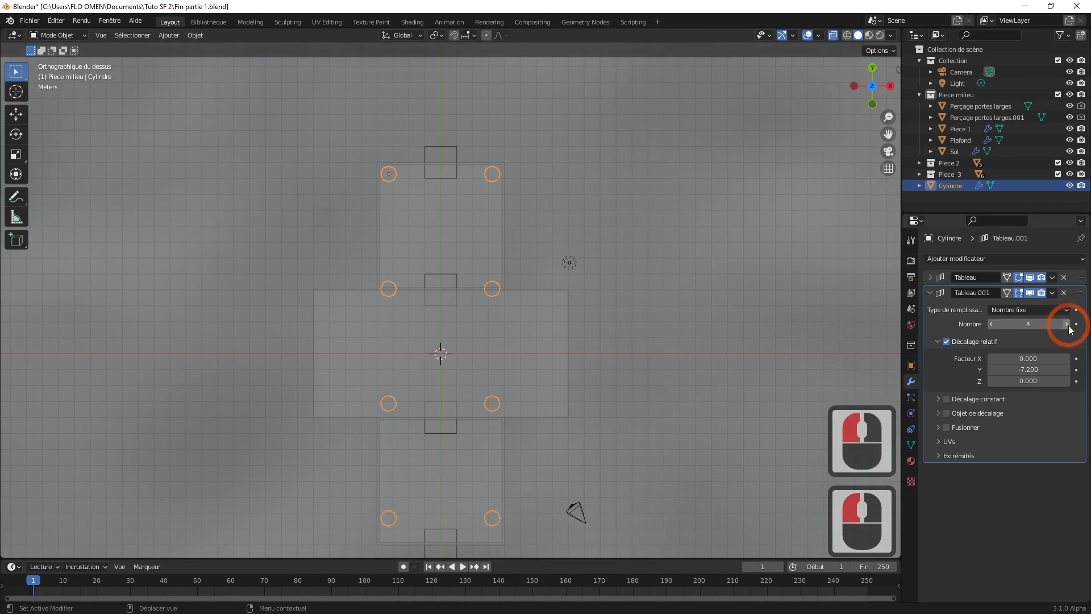
{"action": "left_click_drag", "start_coordinate": [1029, 369], "coordinate": [1016, 370]}
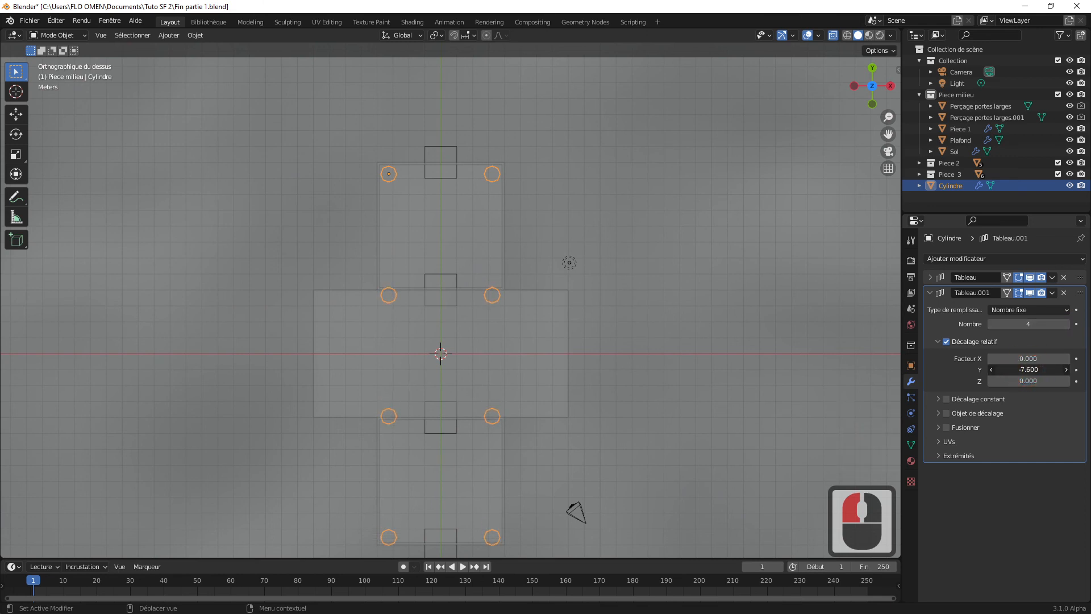
{"action": "mouse_move", "coordinate": [1029, 370]}
{"action": "left_mouse_down"}
{"action": "mouse_move", "coordinate": [1040, 369]}
{"action": "mouse_move", "coordinate": [1020, 369]}
{"action": "left_mouse_up"}
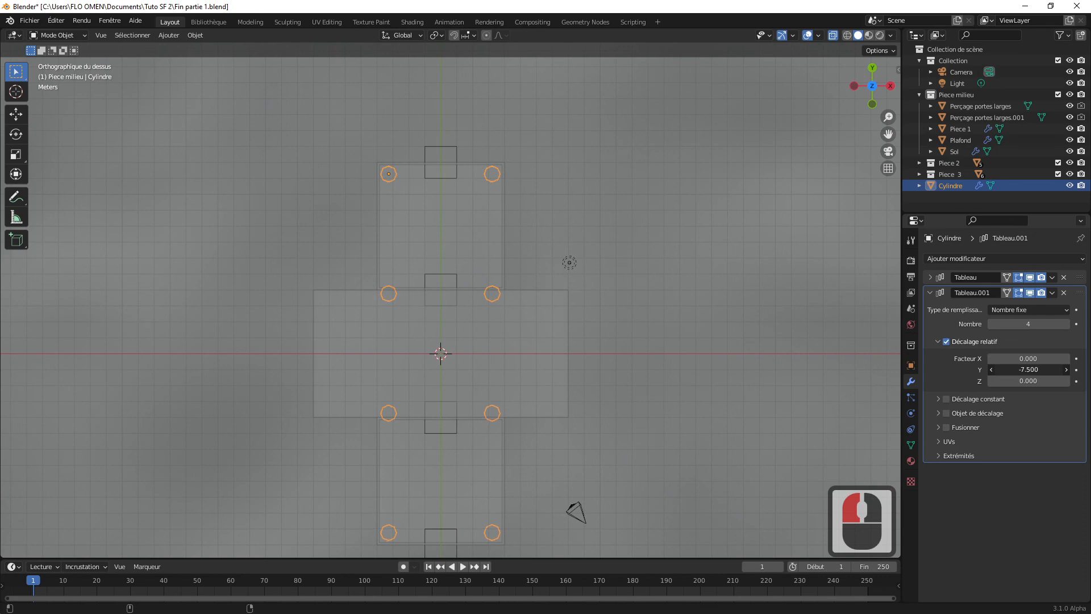
Step: Check the pillar rows in perspective, turn off X-ray display, and deselect everything to view the supports under the building
{"action": "middle_click_drag", "start_coordinate": [699, 334], "coordinate": [653, 230]}
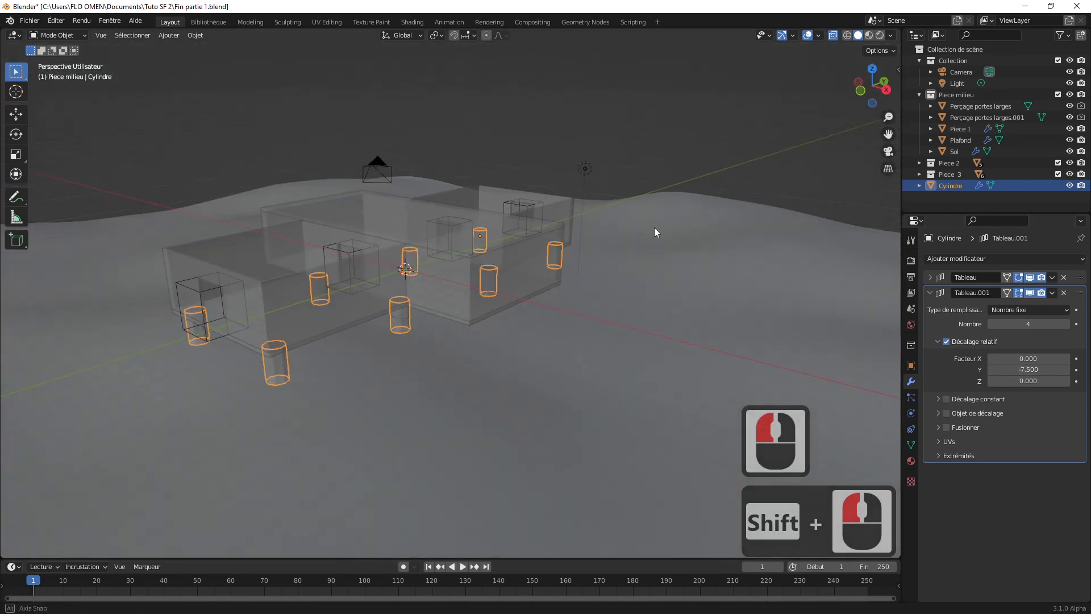
{"action": "middle_click_drag", "start_coordinate": [425, 305], "coordinate": [370, 320]}
{"action": "mouse_move", "coordinate": [499, 319]}
{"action": "middle_mouse_down"}
{"action": "mouse_move", "coordinate": [455, 303]}
{"action": "mouse_move", "coordinate": [451, 359]}
{"action": "mouse_move", "coordinate": [468, 336]}
{"action": "mouse_move", "coordinate": [510, 336]}
{"action": "middle_mouse_up"}
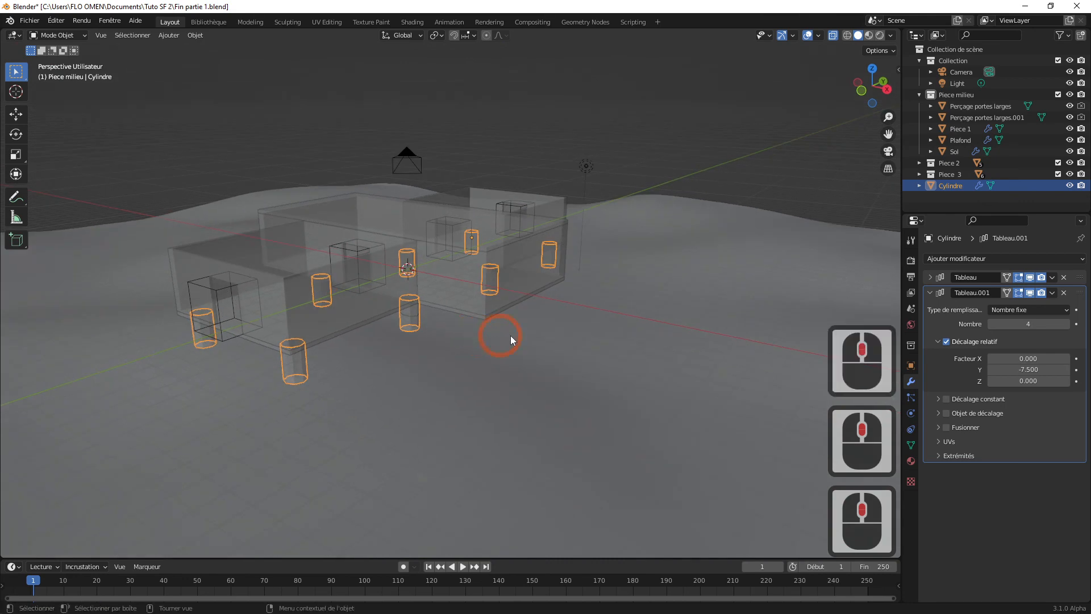
{"action": "left_click", "coordinate": [982, 490]}
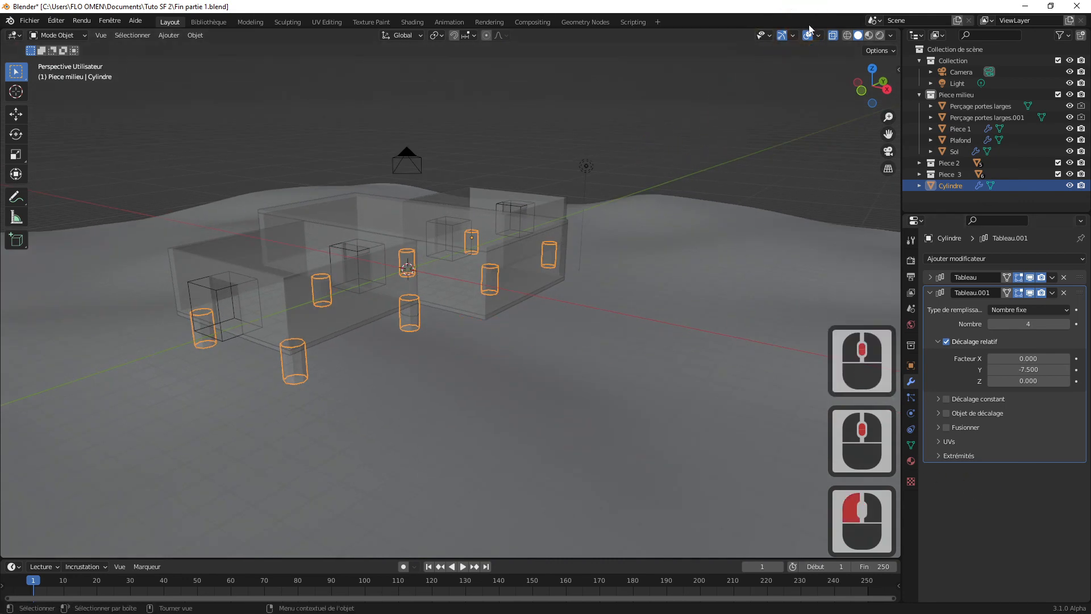
{"action": "left_click", "coordinate": [833, 36]}
{"action": "double_click", "coordinate": [760, 125]}
{"action": "middle_click_drag", "start_coordinate": [757, 127], "coordinate": [611, 124]}
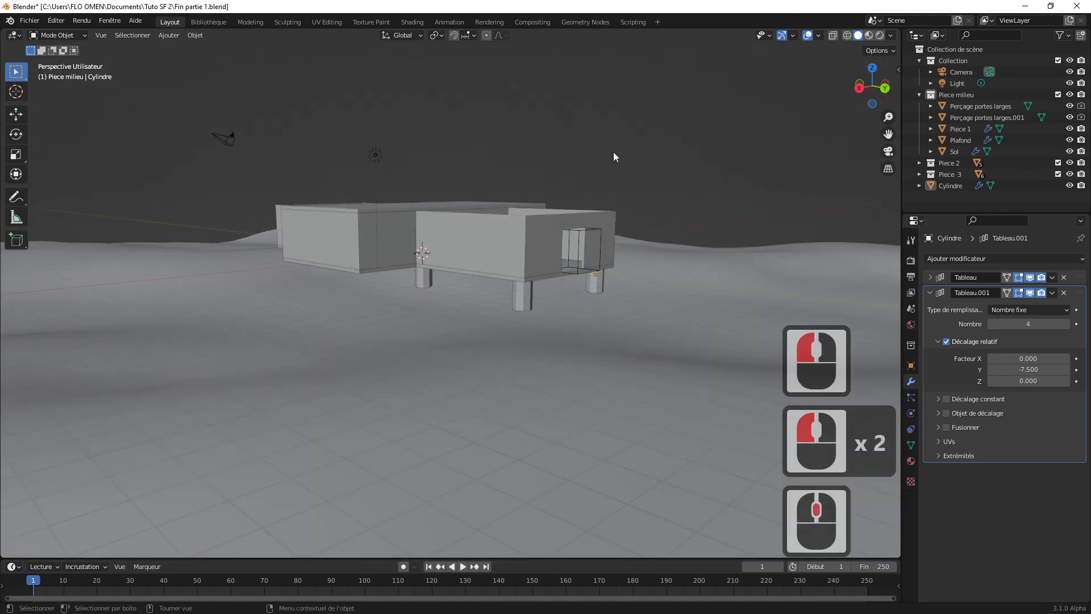
Step: Select the pillars, add a Subdivision Surface modifier after the two arrays, and set its viewport level to 2
{"action": "scroll", "coordinate": [613, 157], "scroll_direction": "up", "scroll_amount": 2}
{"action": "scroll", "coordinate": [613, 165], "scroll_direction": "up", "scroll_amount": 1}
{"action": "left_click", "coordinate": [605, 294]}
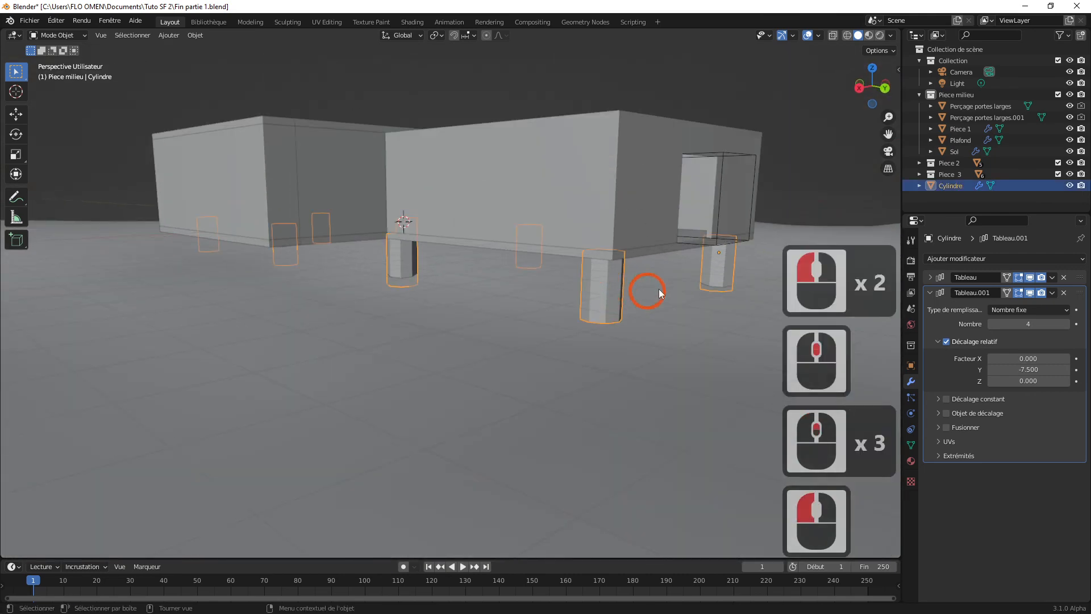
{"action": "mouse_move", "coordinate": [682, 287]}
{"action": "middle_mouse_down"}
{"action": "mouse_move", "coordinate": [641, 272]}
{"action": "mouse_move", "coordinate": [628, 281]}
{"action": "mouse_move", "coordinate": [684, 295]}
{"action": "middle_mouse_up"}
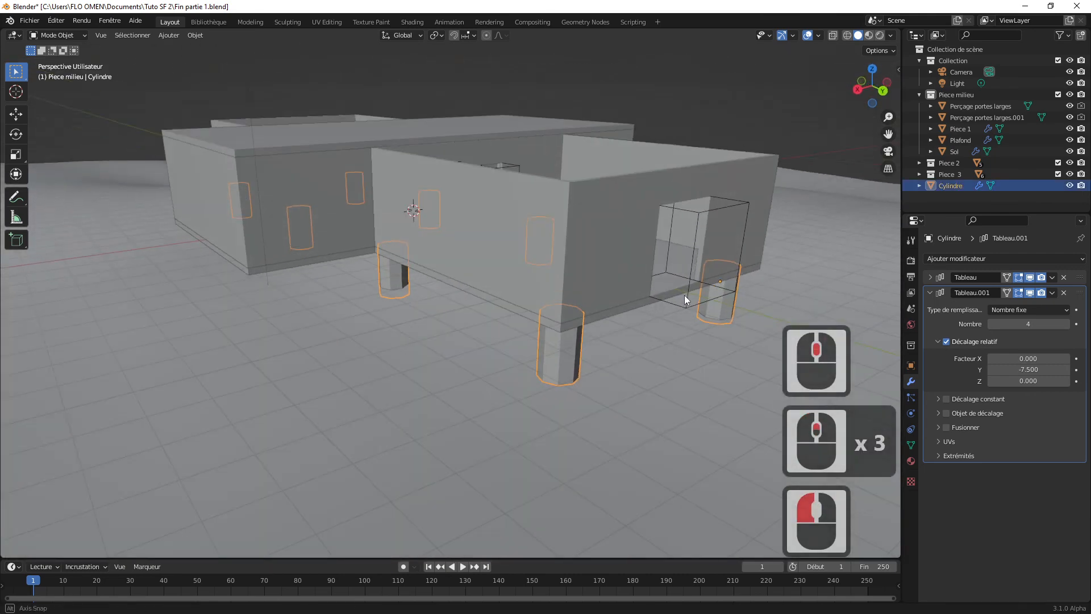
{"action": "scroll", "coordinate": [684, 294], "scroll_direction": "down", "scroll_amount": 2}
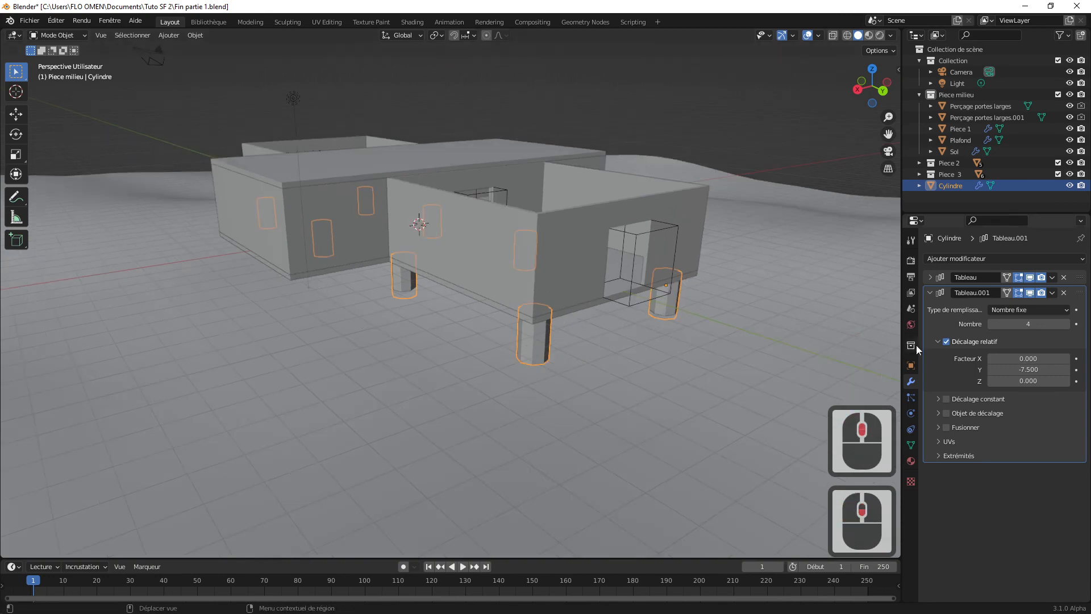
{"action": "left_click", "coordinate": [944, 294]}
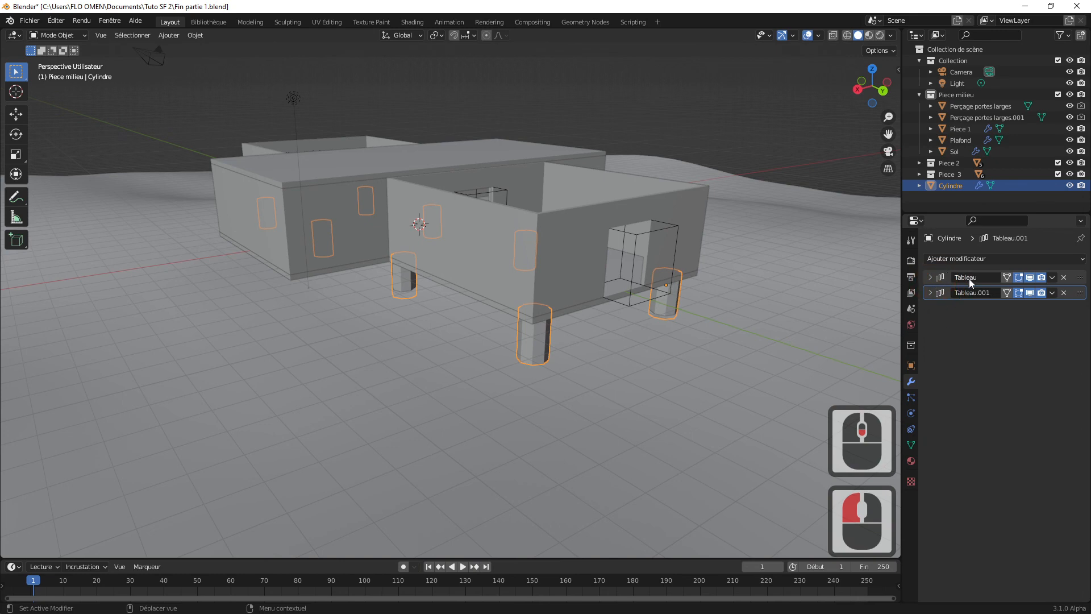
{"action": "left_click", "coordinate": [969, 259]}
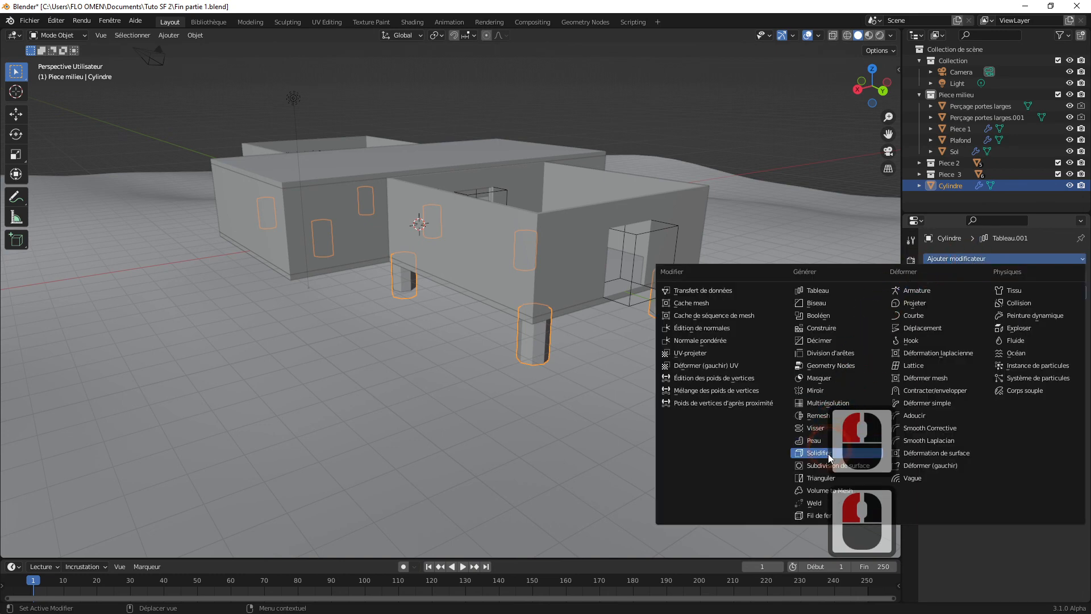
{"action": "left_click", "coordinate": [818, 466]}
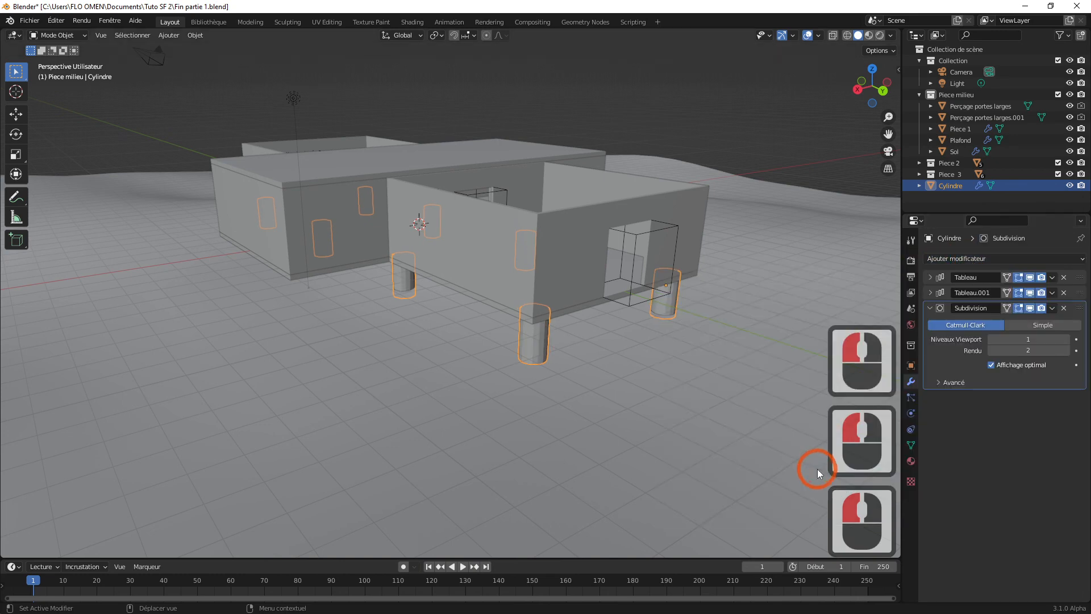
{"action": "left_click", "coordinate": [1067, 339]}
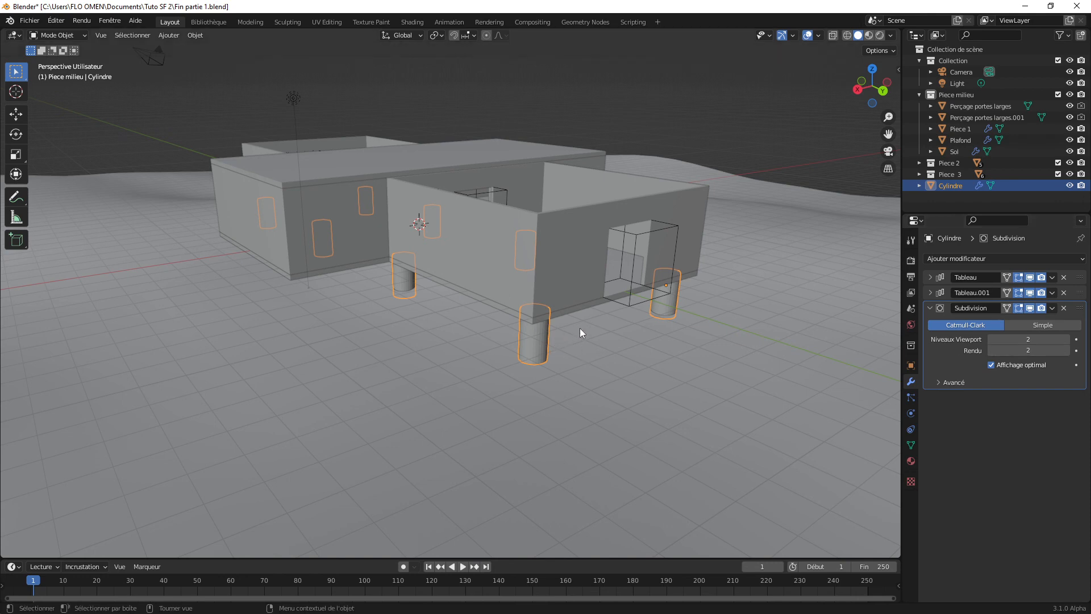
Step: Compare the pillars' roundness at viewport subdivision levels 0 and 2, ending on level 2
{"action": "middle_click_drag", "start_coordinate": [580, 328], "coordinate": [547, 336]}
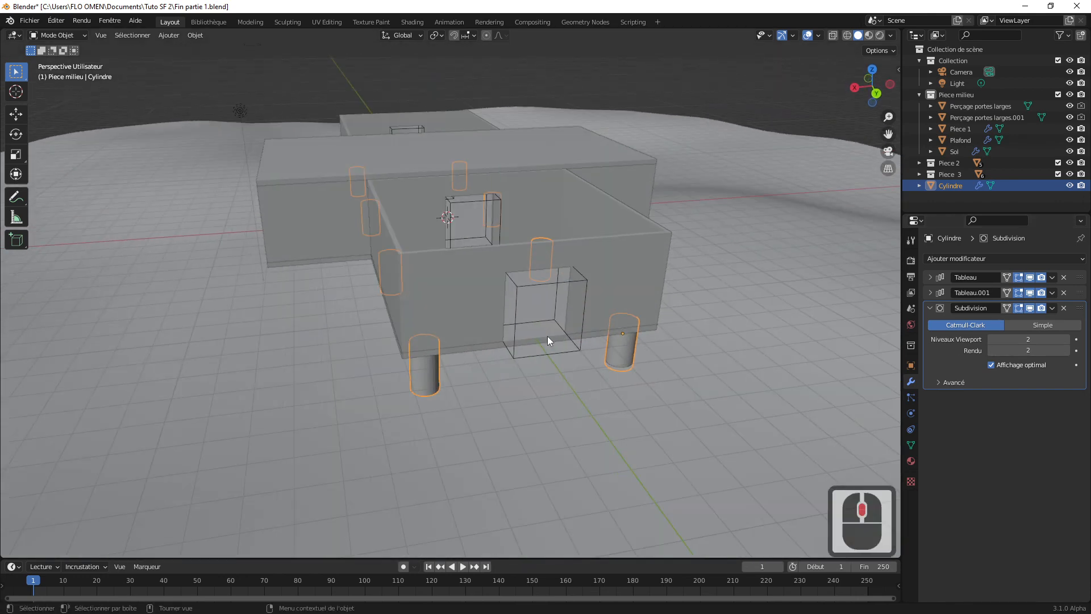
{"action": "scroll", "coordinate": [547, 336], "scroll_direction": "up", "scroll_amount": 2}
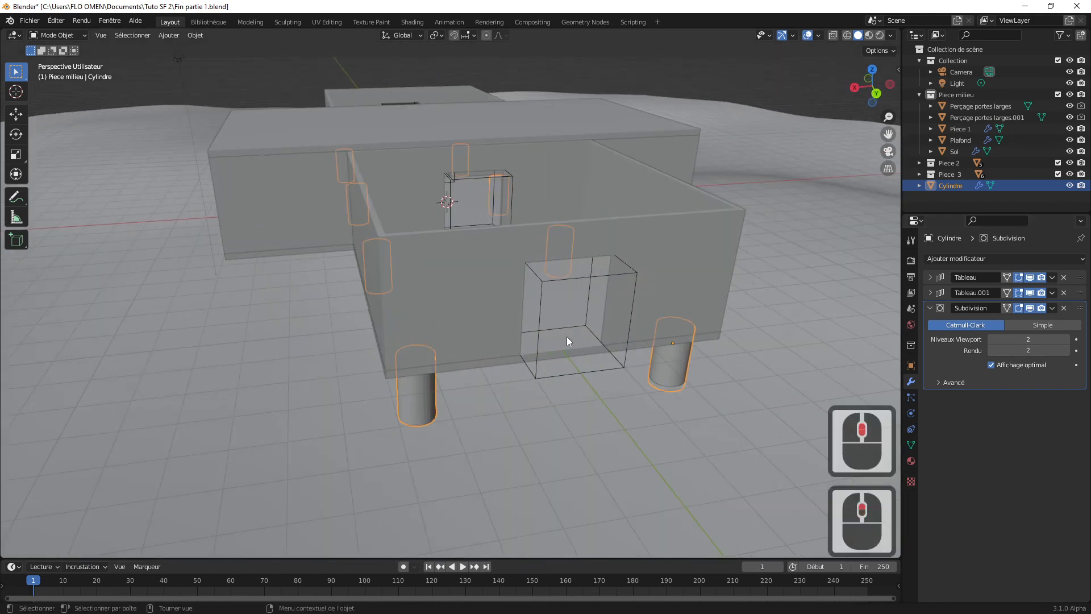
{"action": "left_click", "coordinate": [991, 339]}
{"action": "left_click", "coordinate": [991, 339]}
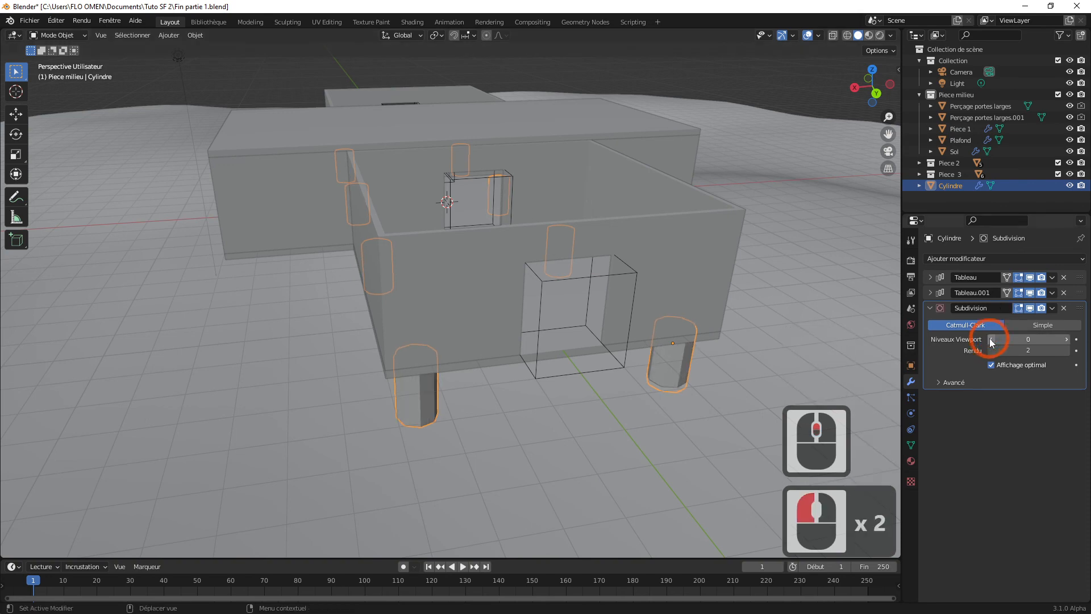
{"action": "left_click", "coordinate": [1066, 340]}
{"action": "left_click", "coordinate": [1067, 339]}
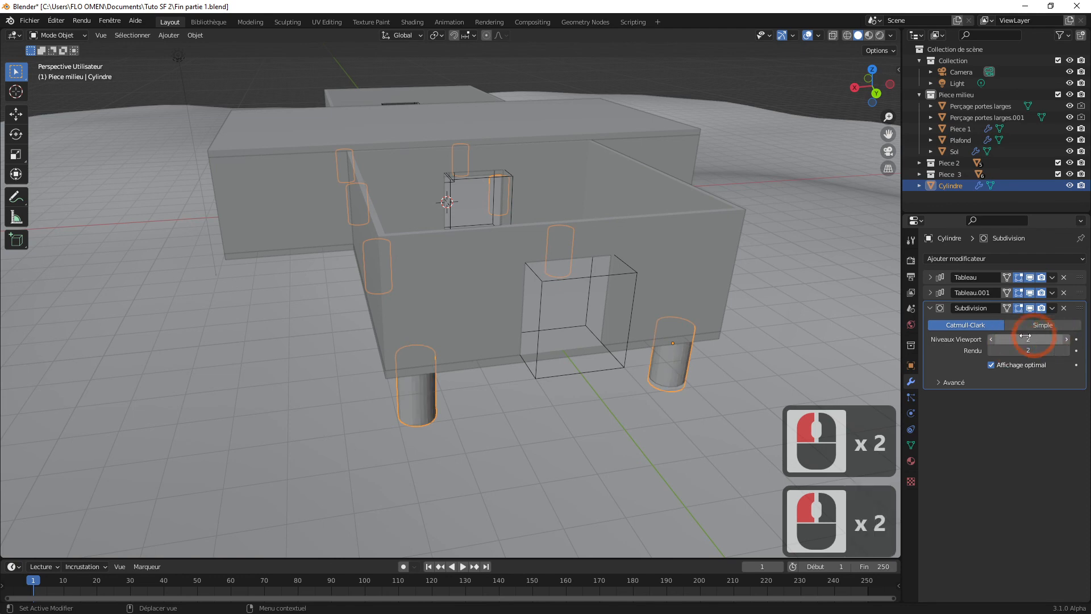
Step: Apply smooth shading to the pillars, deselect them, and view the supports from the building's open end
{"action": "right_click", "coordinate": [672, 358]}
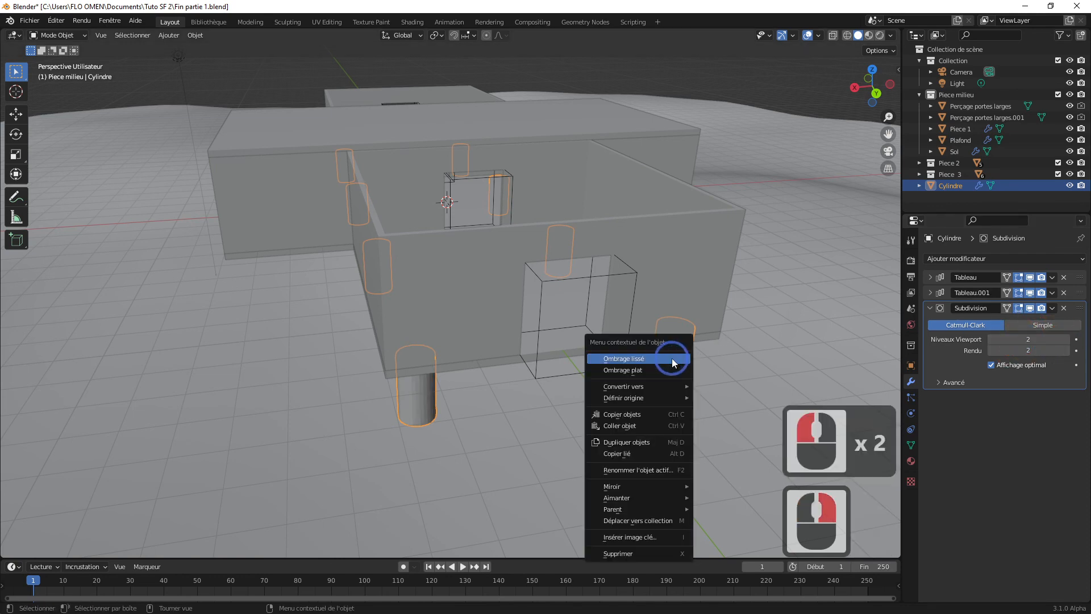
{"action": "left_click", "coordinate": [678, 326]}
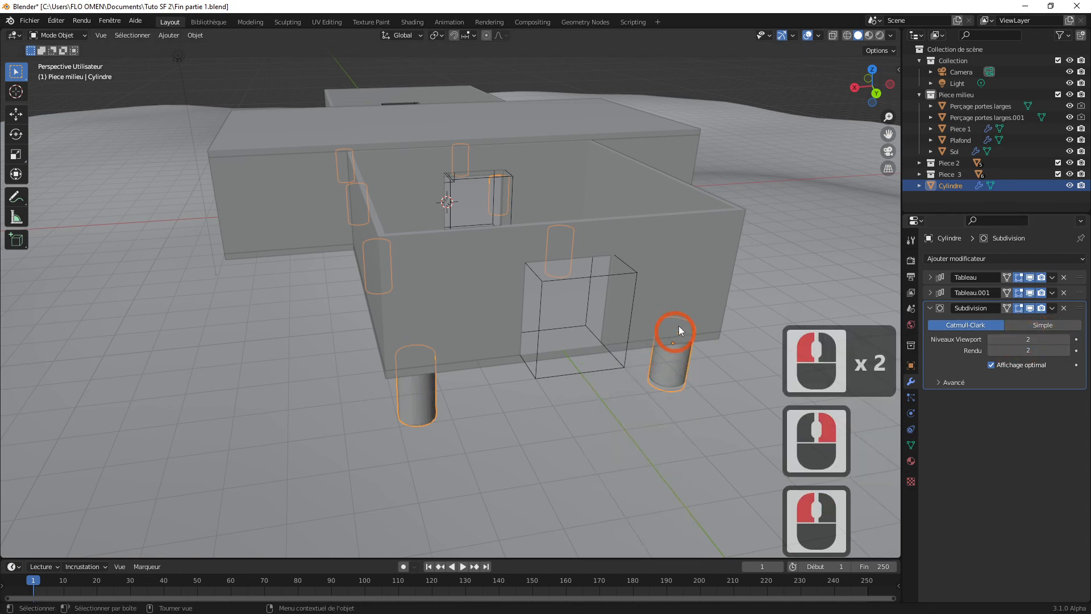
{"action": "left_click", "coordinate": [761, 90]}
{"action": "middle_click_drag", "start_coordinate": [690, 265], "coordinate": [600, 328]}
{"action": "scroll", "coordinate": [648, 287], "scroll_direction": "down", "scroll_amount": 1}
{"action": "middle_click", "coordinate": [600, 327]}
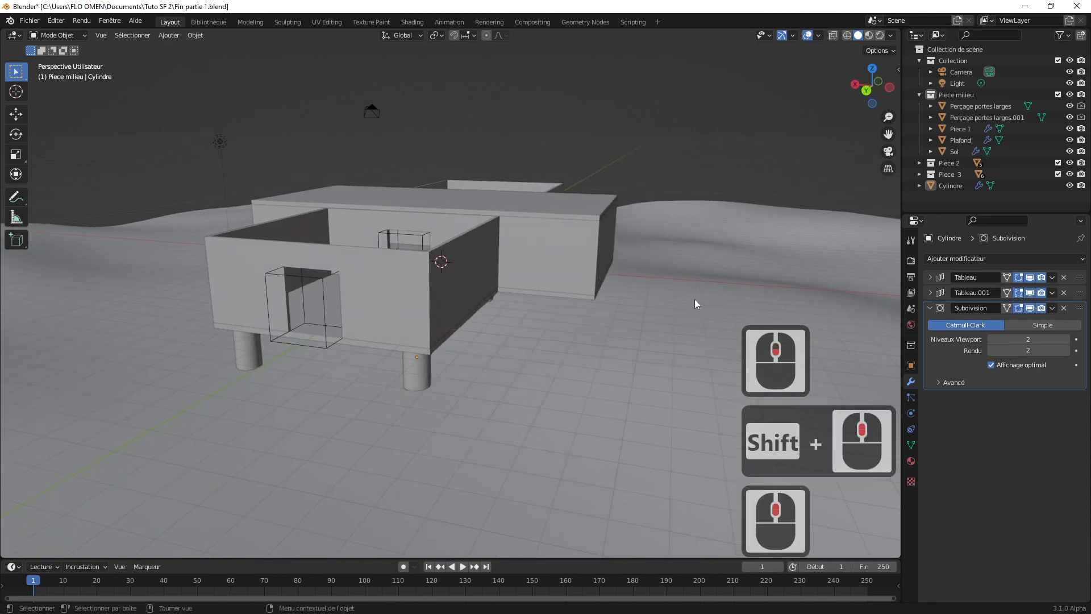